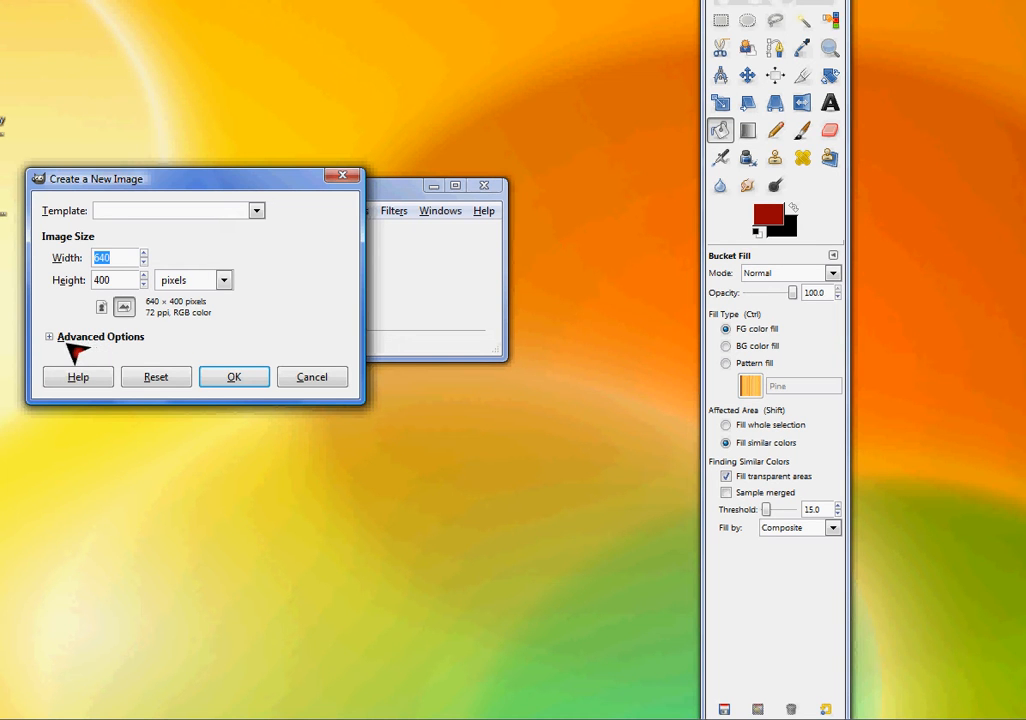
Create a new 640 × 400 pixel RGB image filled with the background color.
{"action": "left_click", "coordinate": [64, 339]}
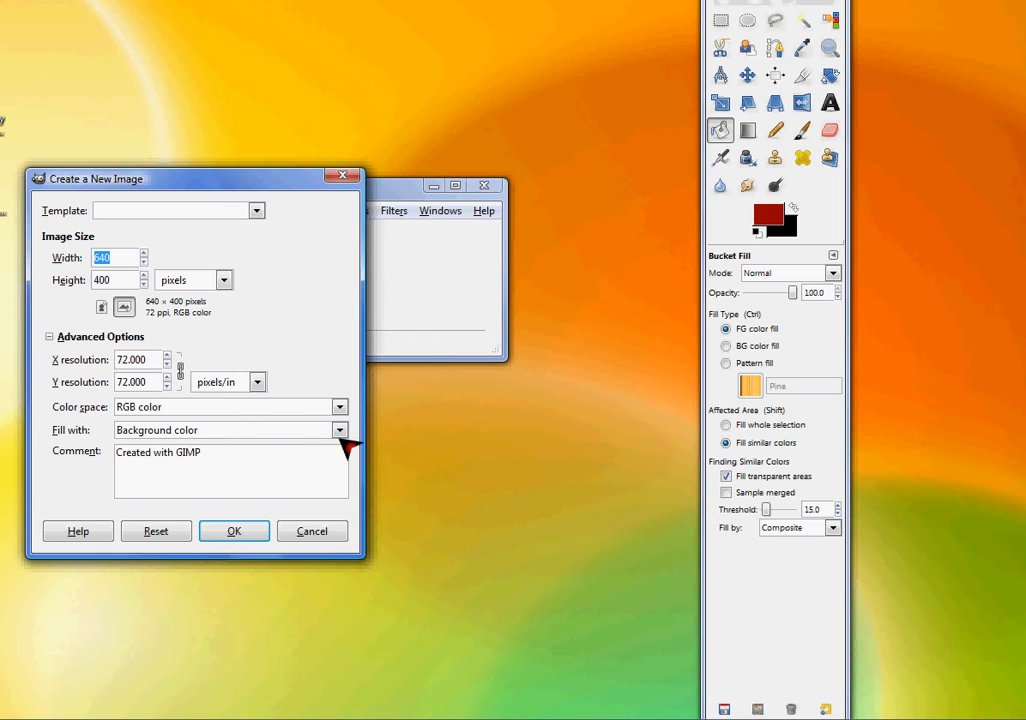
{"action": "left_click", "coordinate": [340, 436]}
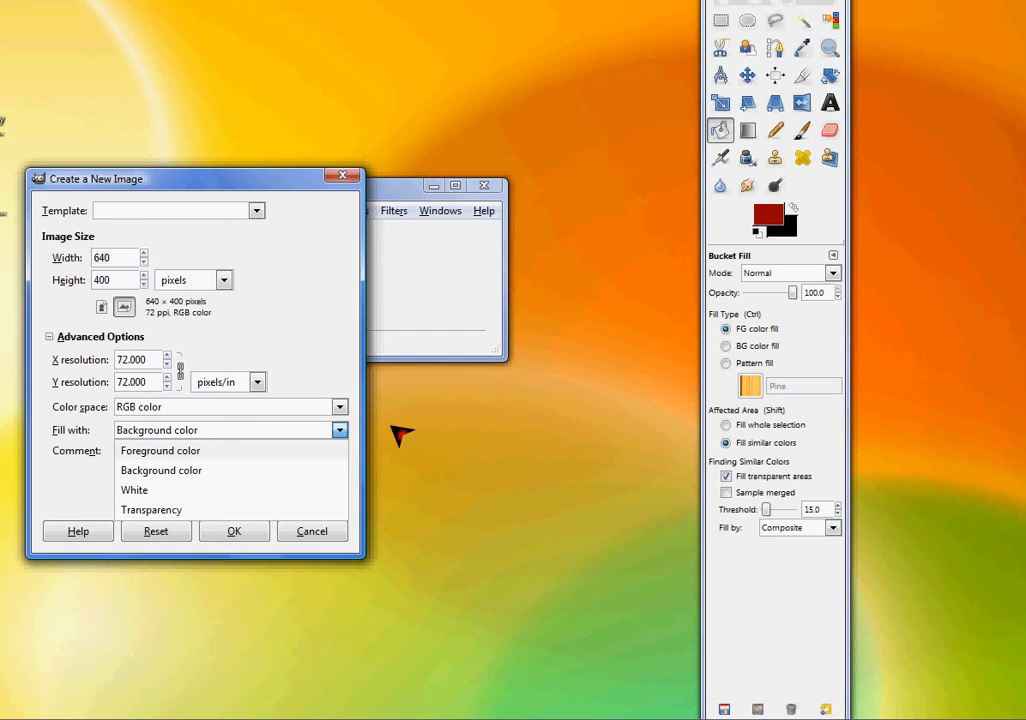
{"action": "left_click", "coordinate": [341, 431]}
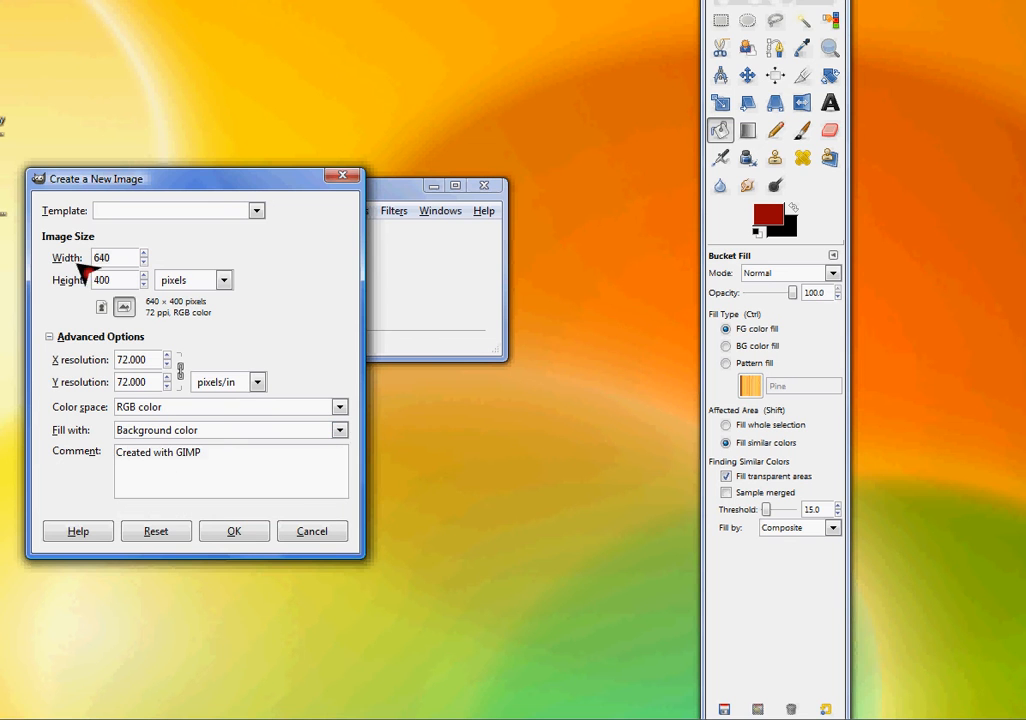
{"action": "left_click", "coordinate": [234, 535]}
{"action": "left_click_drag", "start_coordinate": [394, 192], "coordinate": [390, 180]}
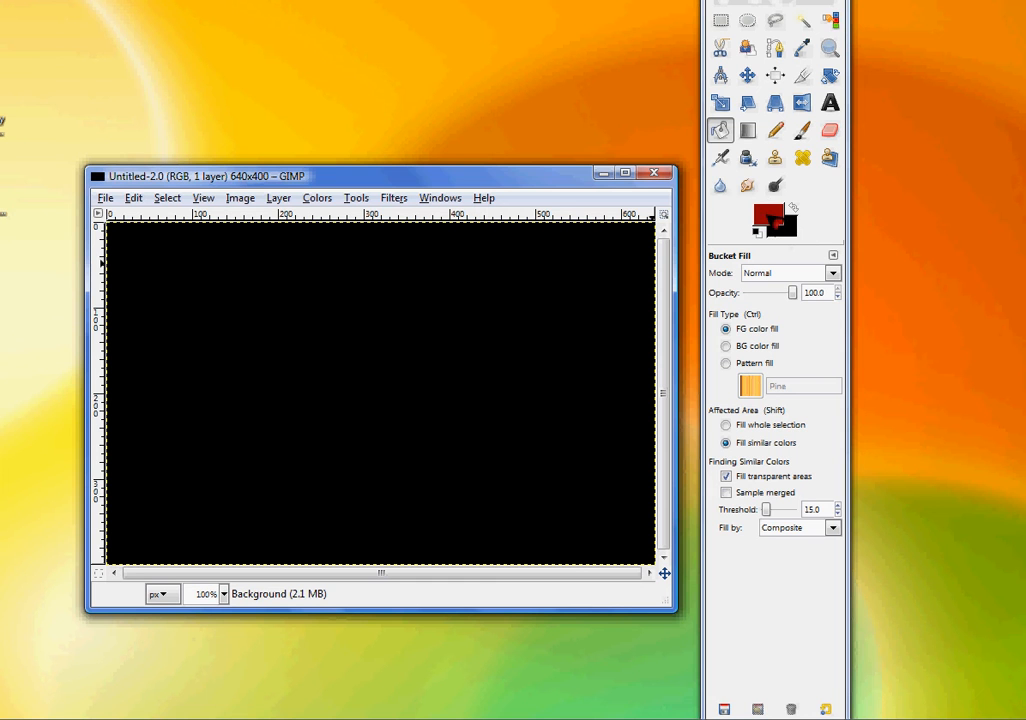
Set the foreground color to dark blue, 0a32a6.
{"action": "left_click", "coordinate": [777, 220]}
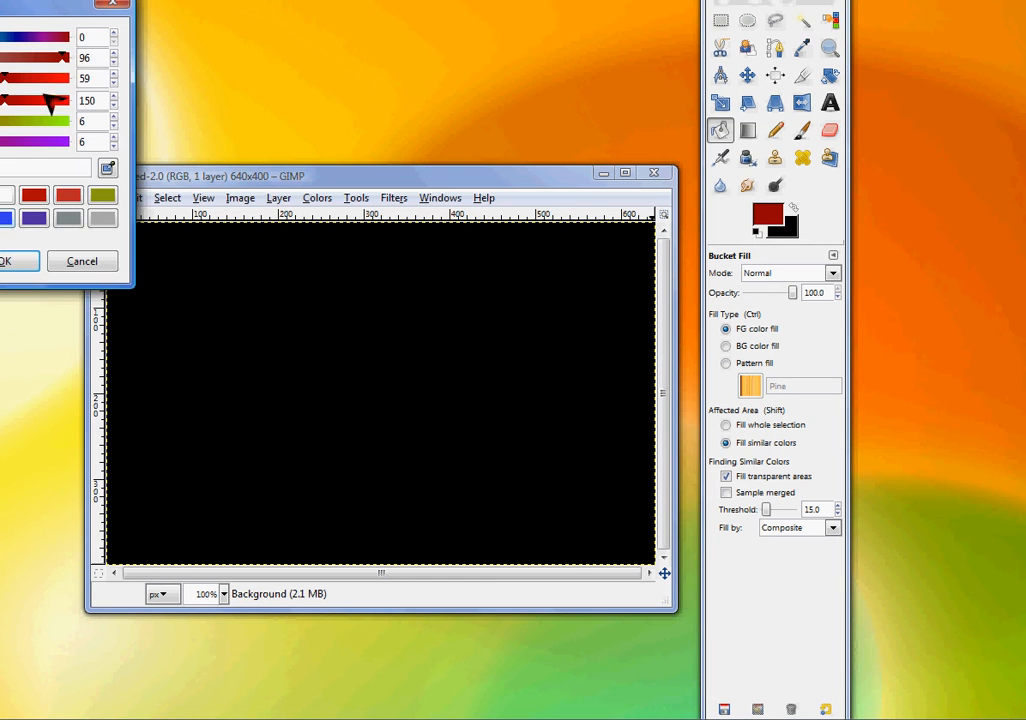
{"action": "left_click", "coordinate": [112, 4]}
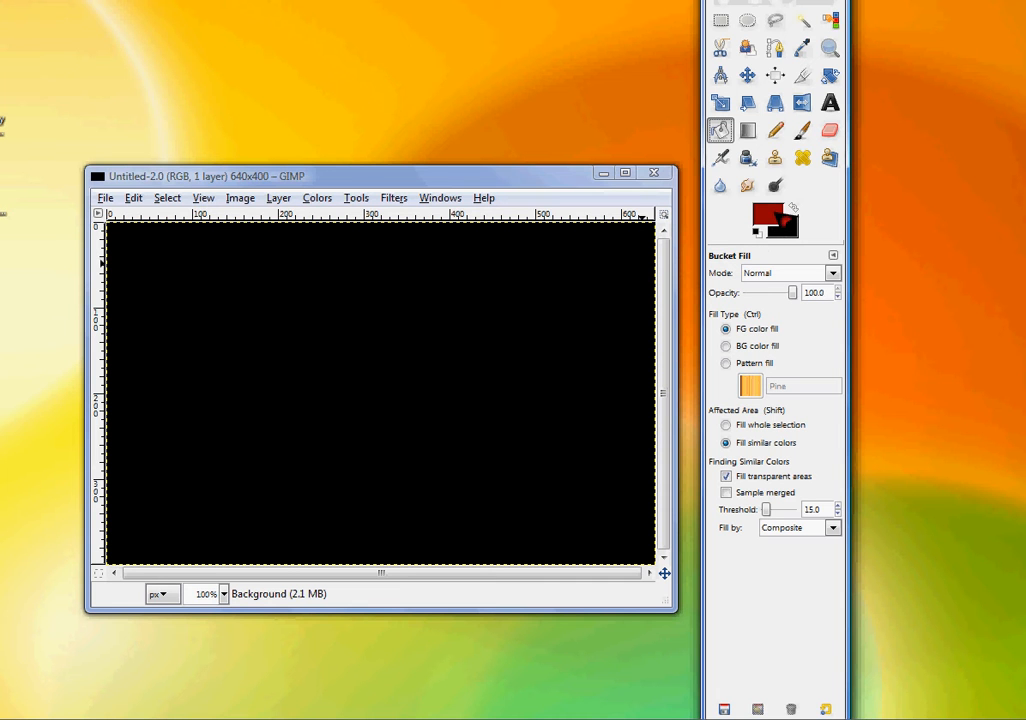
{"action": "left_click", "coordinate": [768, 214]}
{"action": "left_click_drag", "start_coordinate": [2, 5], "coordinate": [460, 90]}
{"action": "left_click_drag", "start_coordinate": [265, 172], "coordinate": [339, 189]}
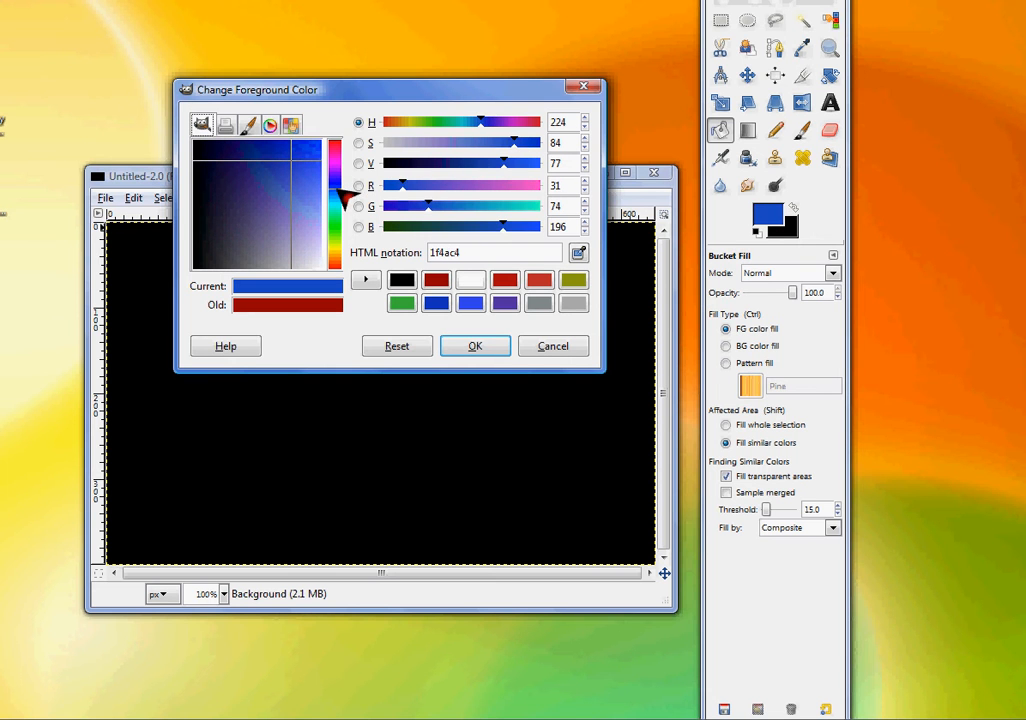
{"action": "left_click_drag", "start_coordinate": [298, 152], "coordinate": [278, 149]}
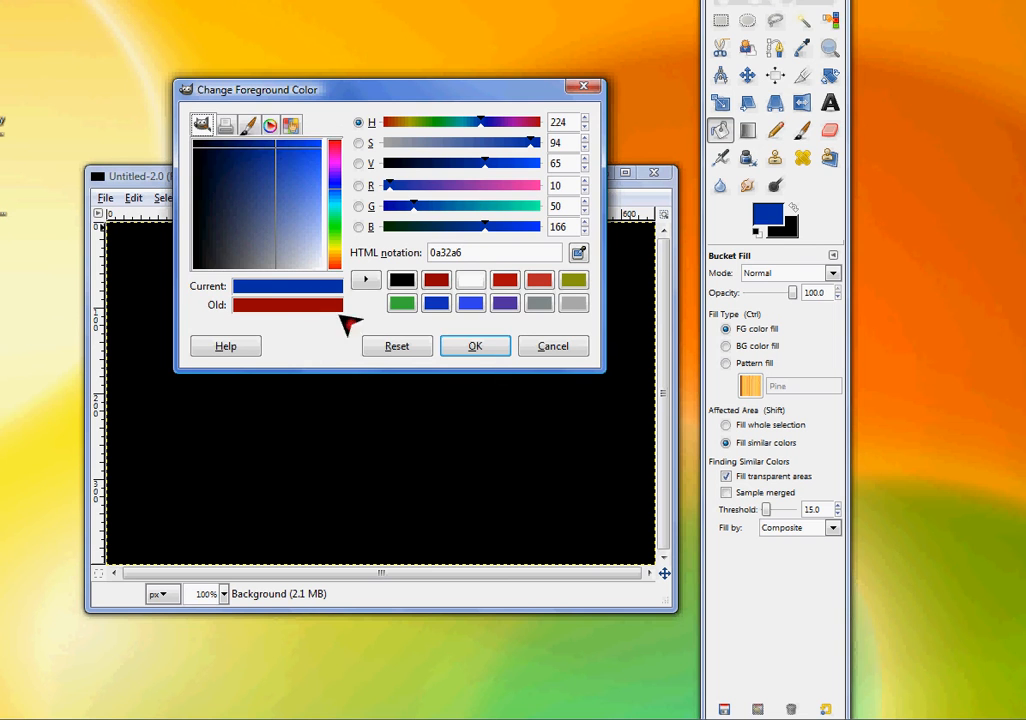
{"action": "left_click", "coordinate": [476, 347]}
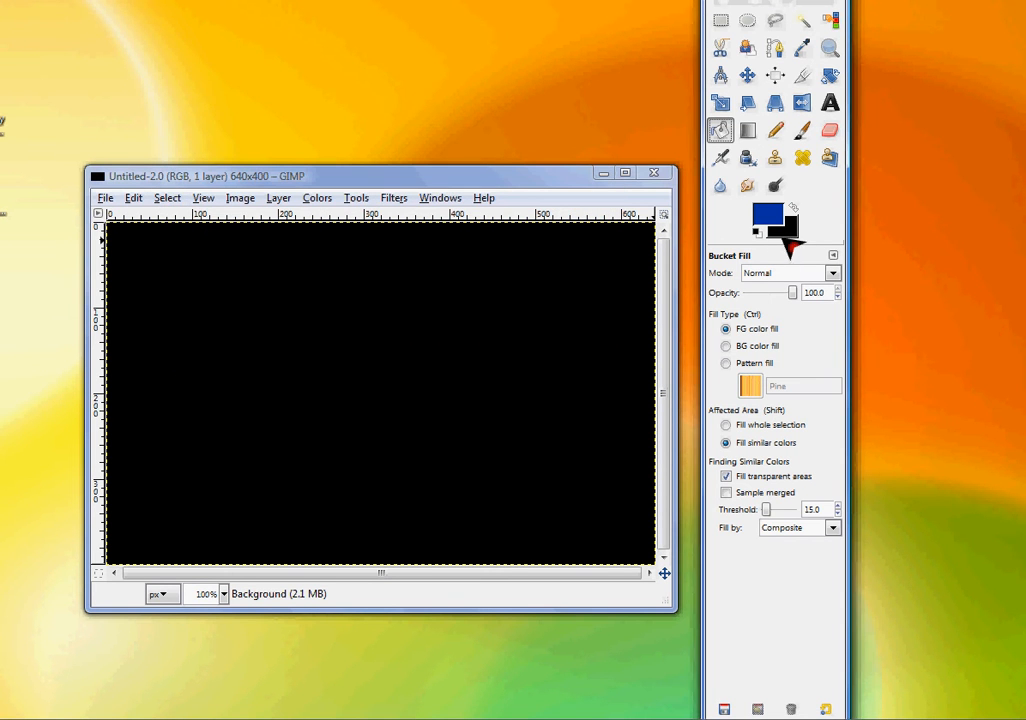
Set the background color to white, ffffff.
{"action": "left_click", "coordinate": [788, 234]}
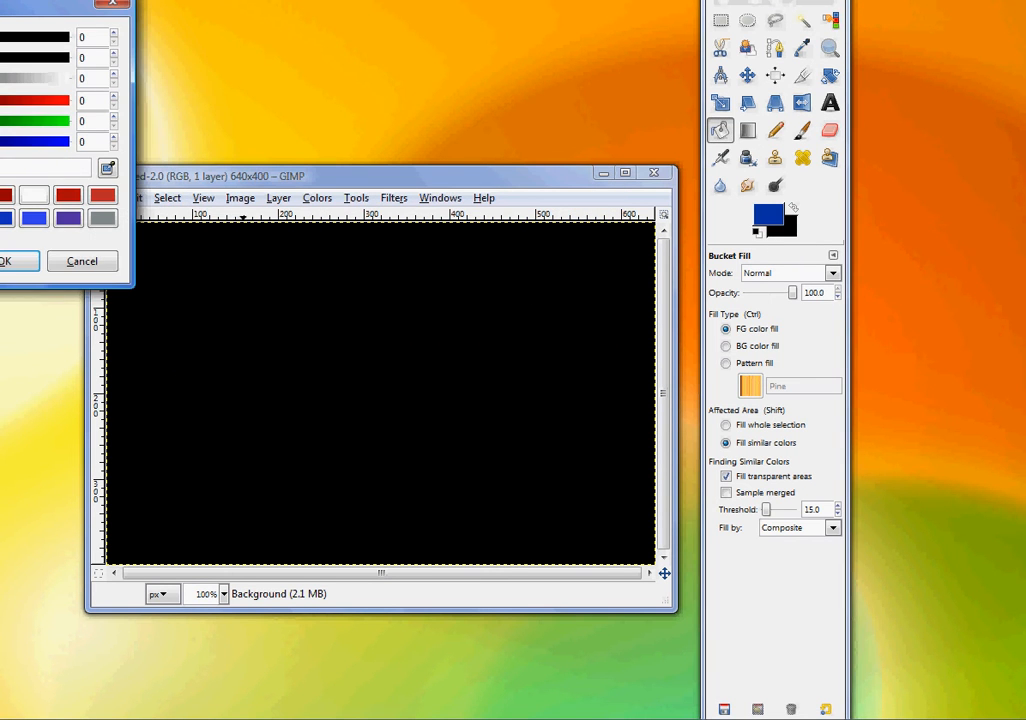
{"action": "left_click_drag", "start_coordinate": [0, 9], "coordinate": [308, 83]}
{"action": "left_click_drag", "start_coordinate": [229, 168], "coordinate": [254, 298]}
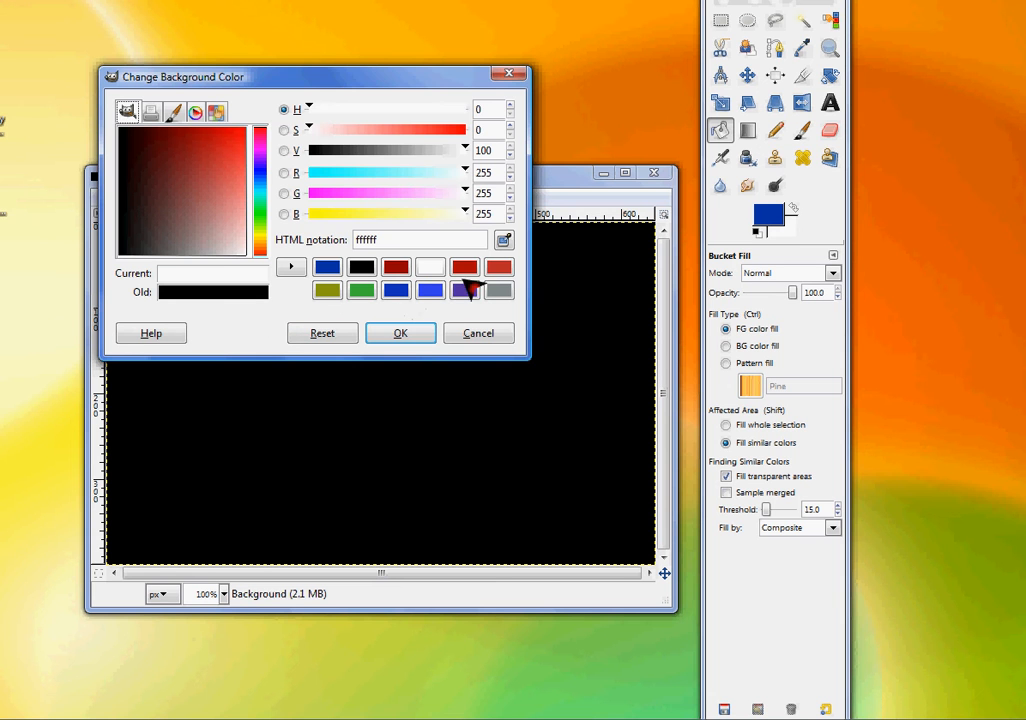
{"action": "left_click", "coordinate": [400, 334]}
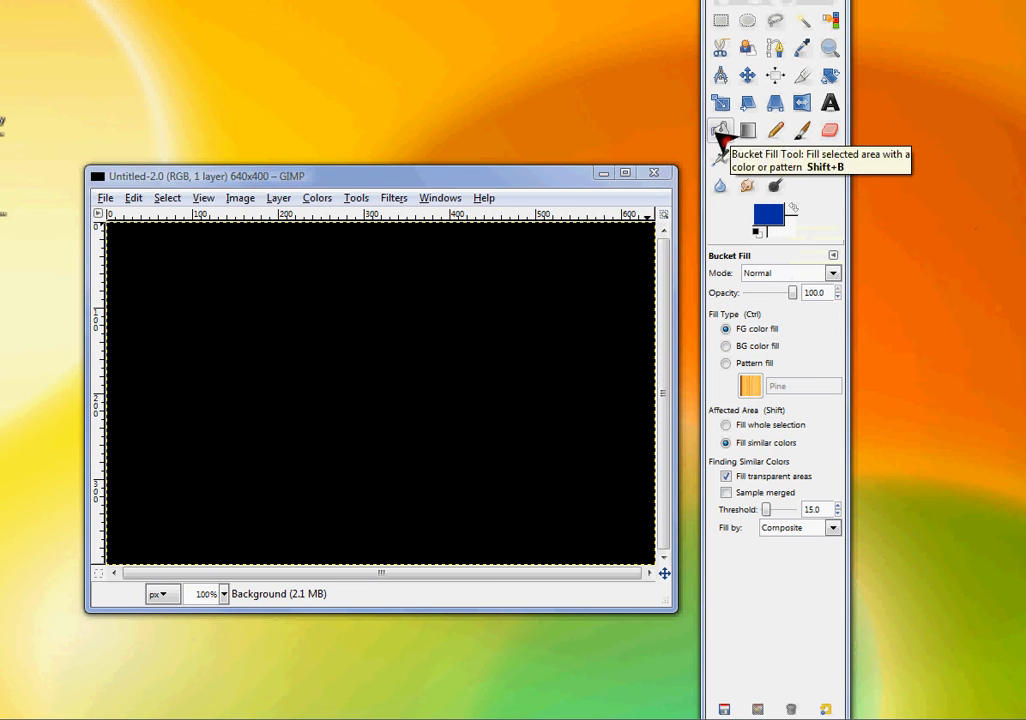
Fill the whole black canvas with the blue foreground color using Bucket Fill.
{"action": "left_click", "coordinate": [471, 376]}
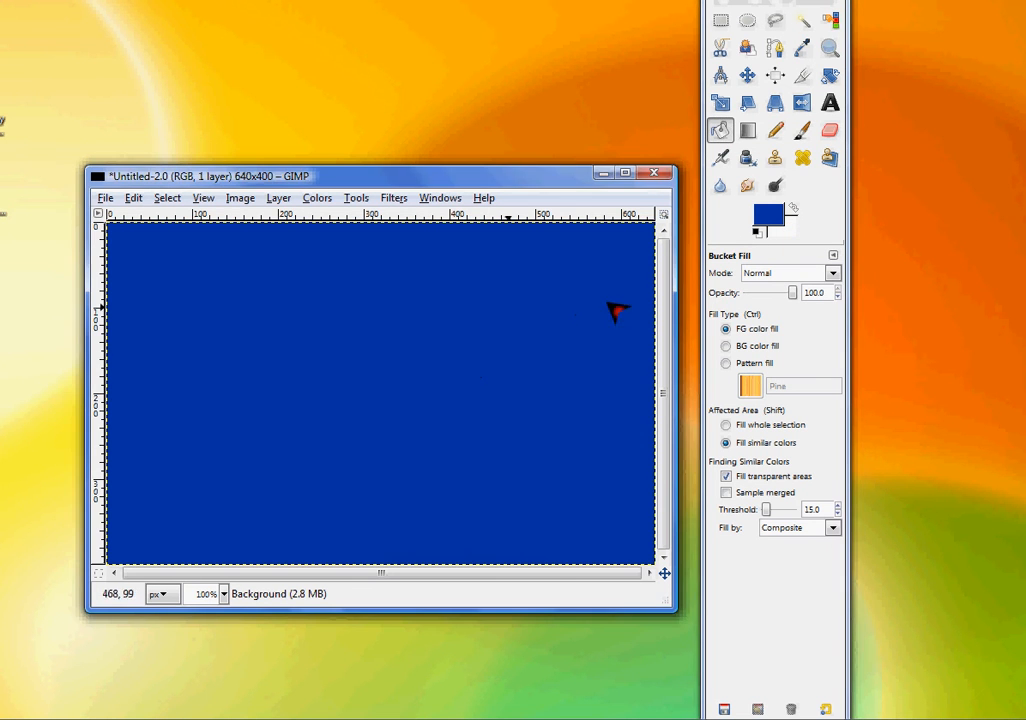
{"action": "left_click", "coordinate": [785, 229]}
{"action": "left_click", "coordinate": [111, 6]}
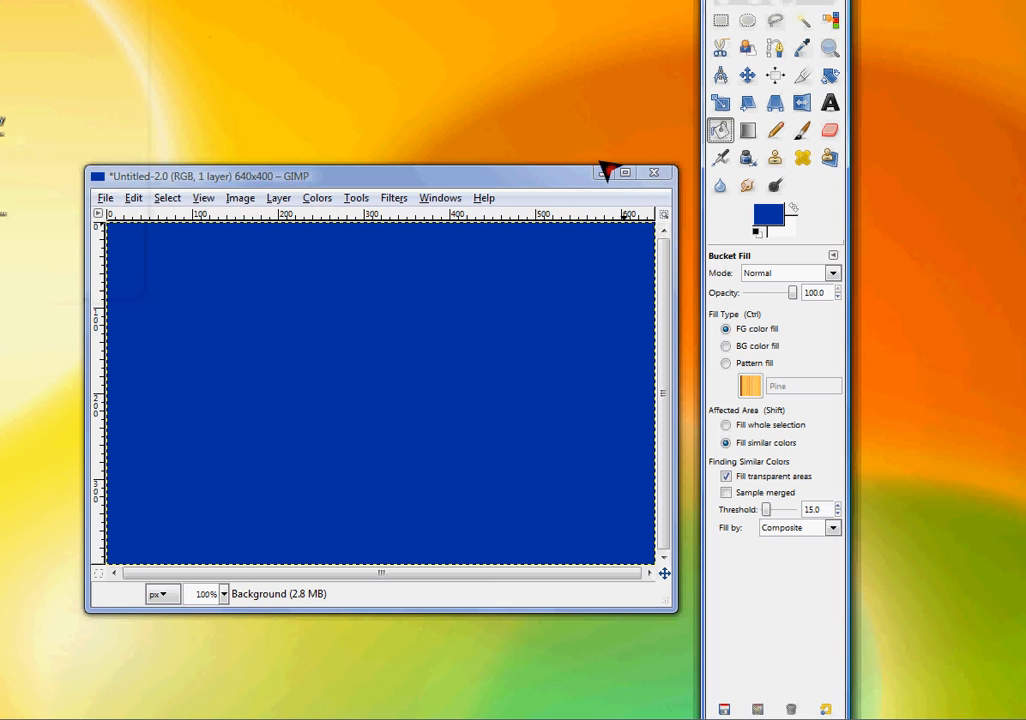
{"action": "left_click", "coordinate": [545, 349]}
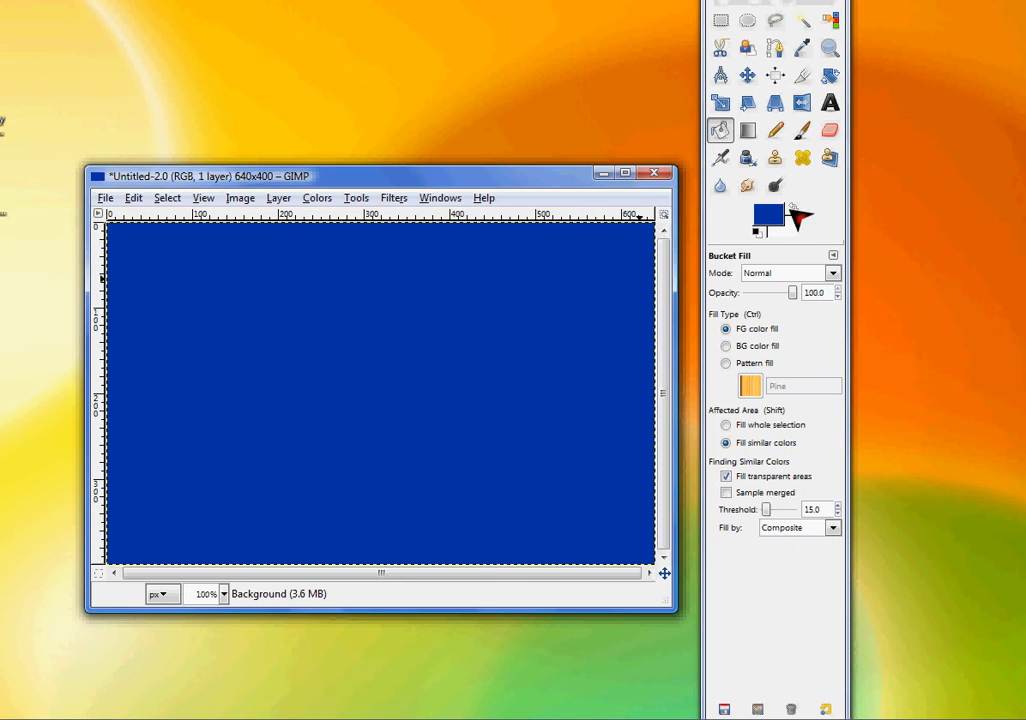
Activate the Blend tool and look through its available gradient presets, keeping the foreground-to-background gradient.
{"action": "left_click", "coordinate": [747, 132]}
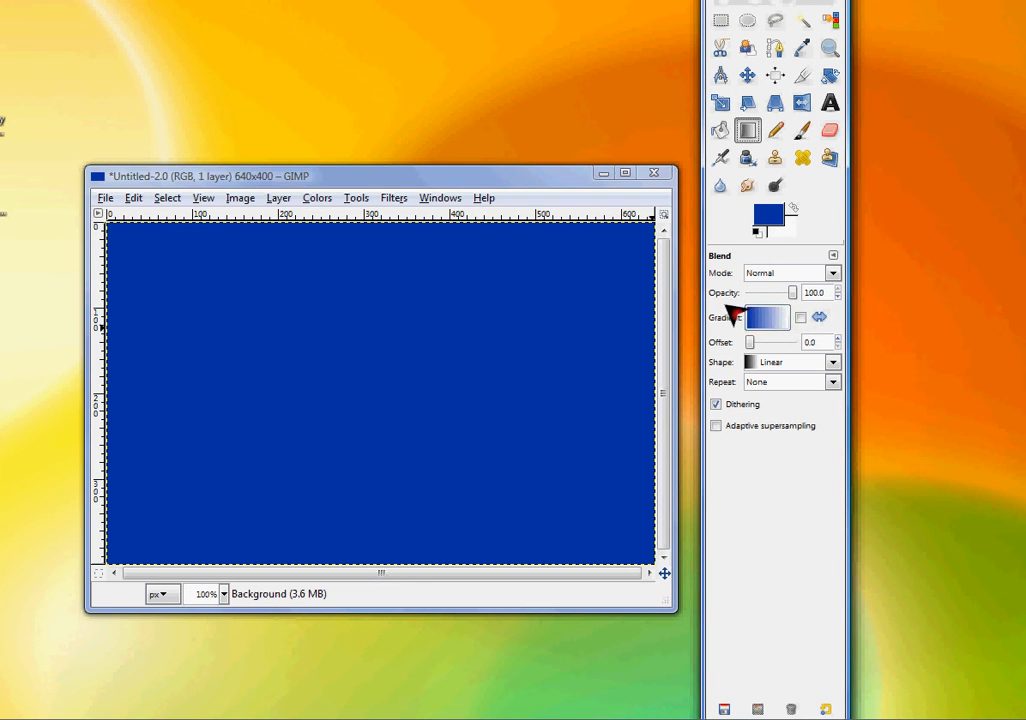
{"action": "left_click", "coordinate": [757, 319]}
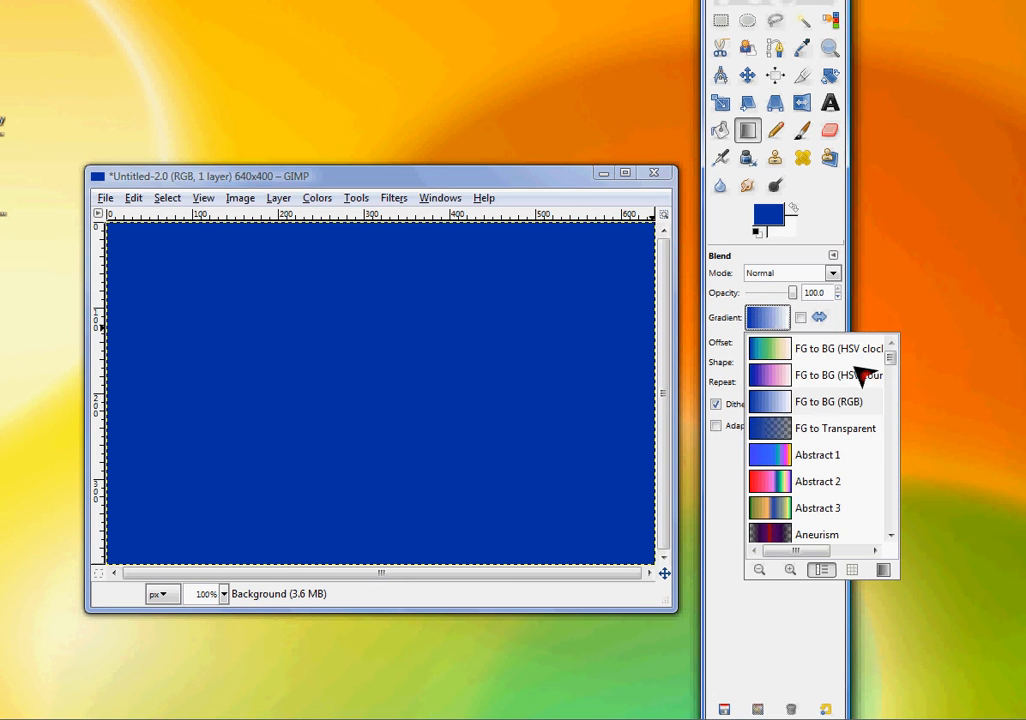
{"action": "scroll", "coordinate": [865, 390], "scroll_direction": "down", "scroll_amount": 3}
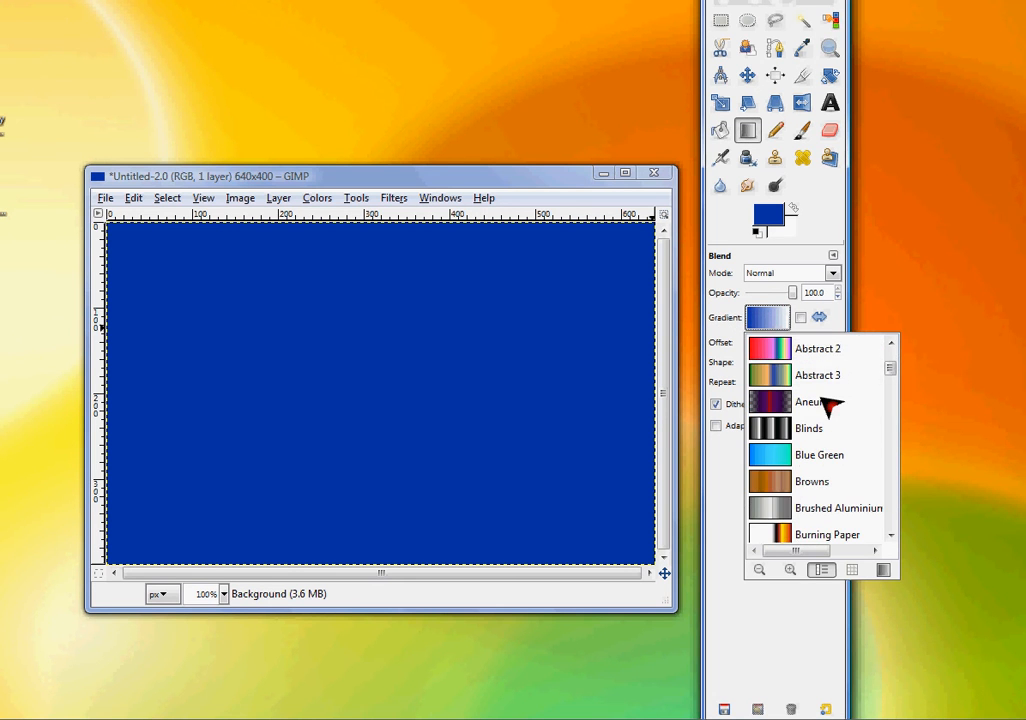
{"action": "scroll", "coordinate": [829, 403], "scroll_direction": "down", "scroll_amount": 5}
{"action": "scroll", "coordinate": [829, 410], "scroll_direction": "down", "scroll_amount": 2}
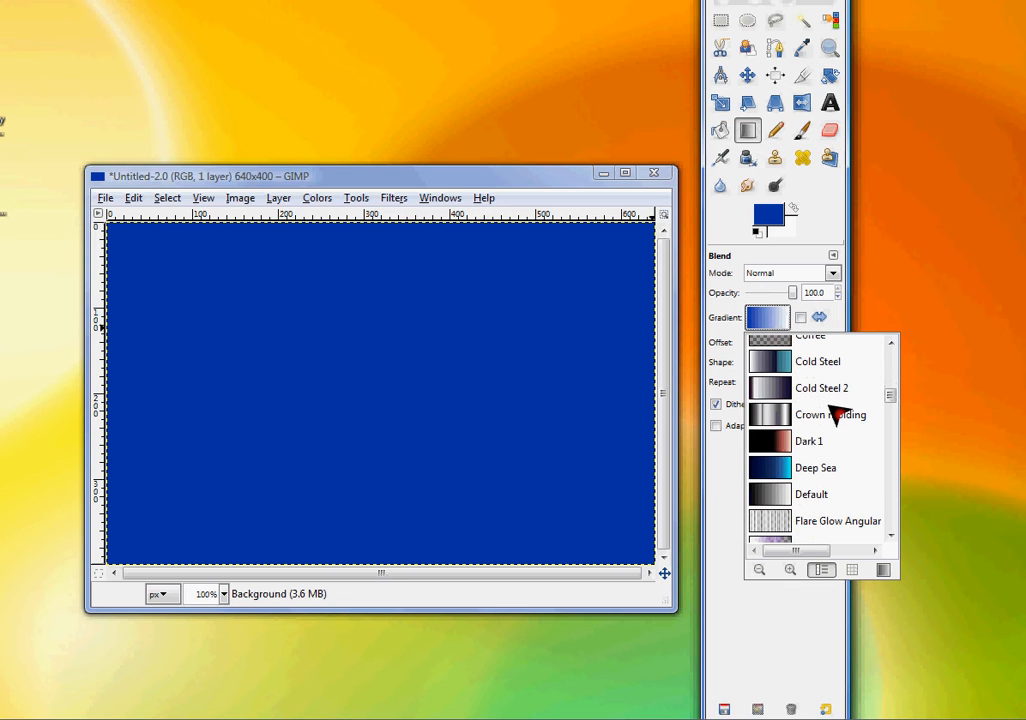
{"action": "scroll", "coordinate": [820, 392], "scroll_direction": "down", "scroll_amount": 5}
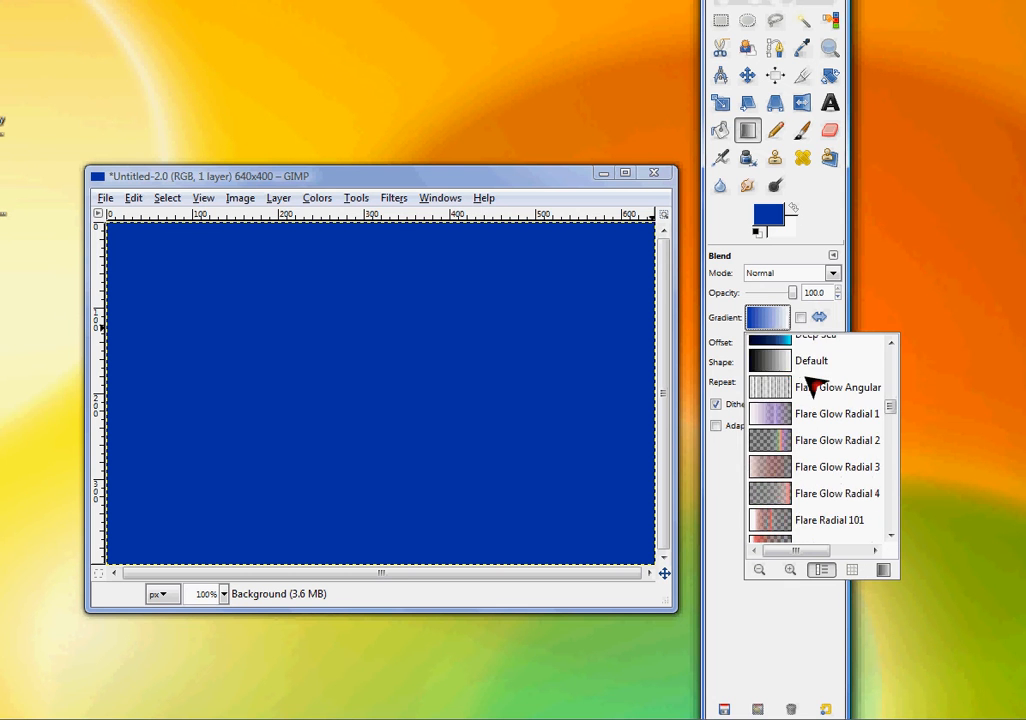
{"action": "scroll", "coordinate": [820, 395], "scroll_direction": "down", "scroll_amount": 3}
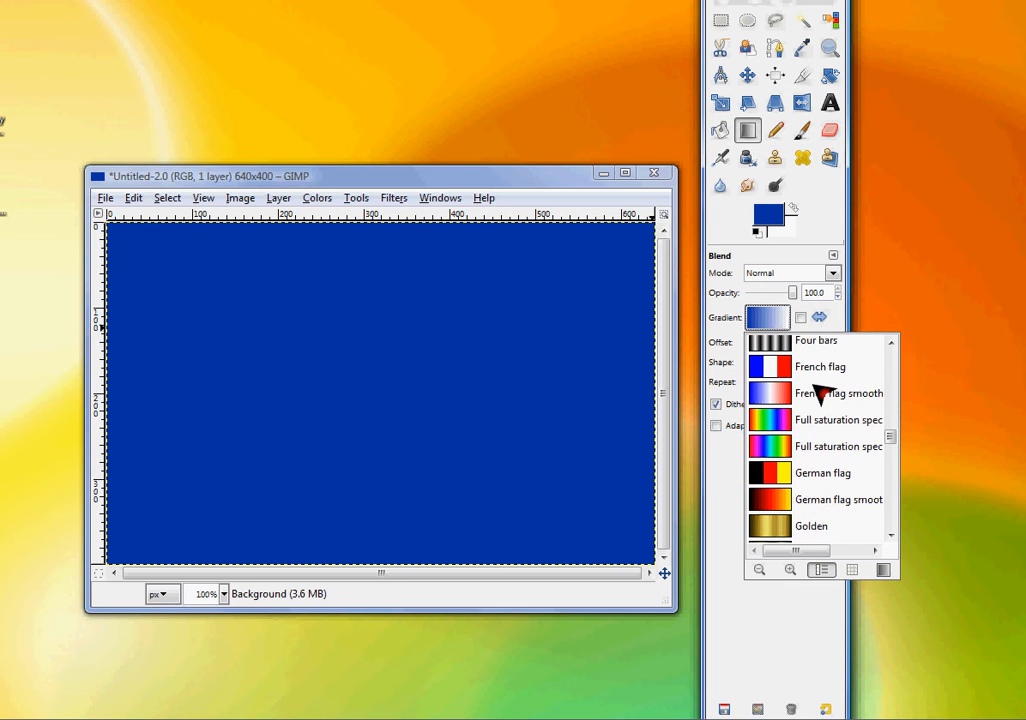
{"action": "scroll", "coordinate": [822, 396], "scroll_direction": "down", "scroll_amount": 4}
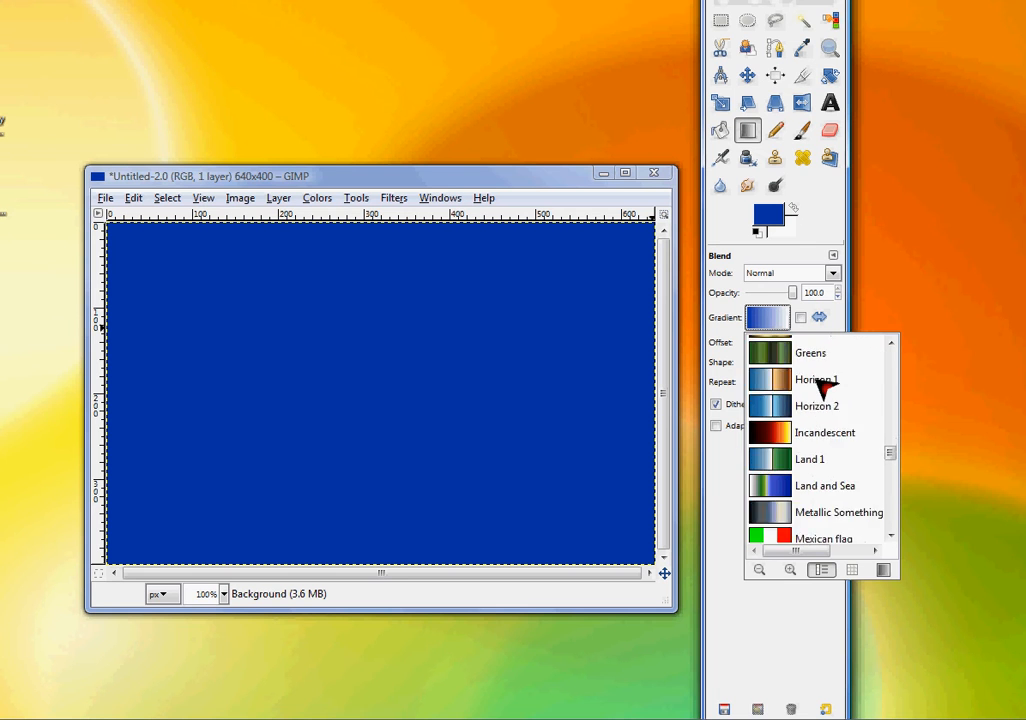
{"action": "scroll", "coordinate": [822, 396], "scroll_direction": "down", "scroll_amount": 5}
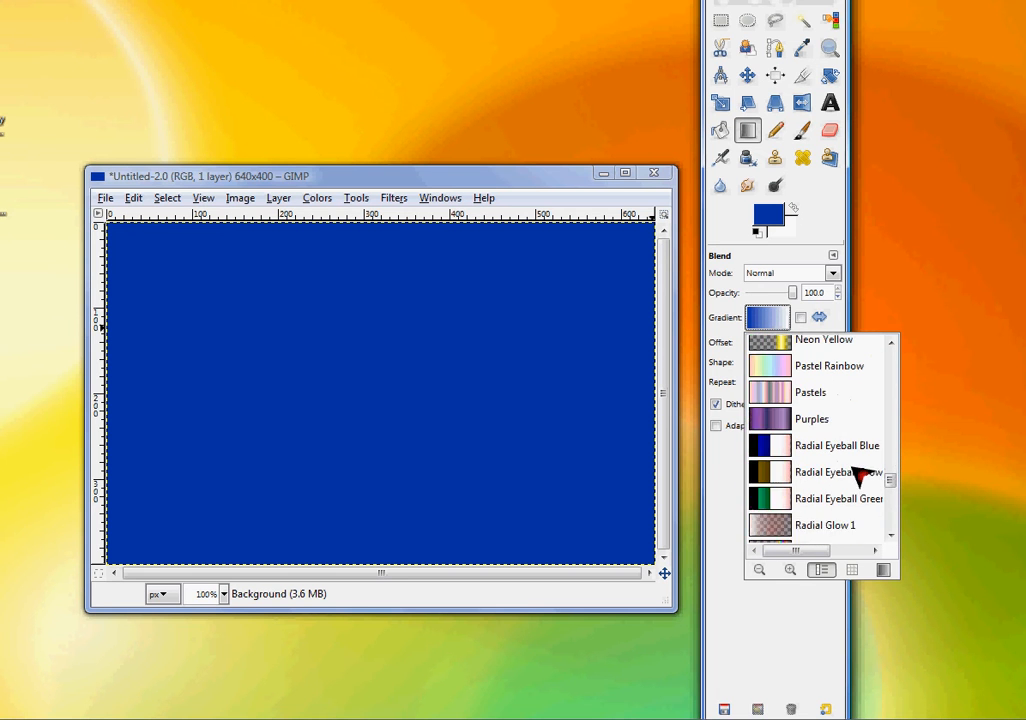
{"action": "scroll", "coordinate": [860, 453], "scroll_direction": "down", "scroll_amount": 1}
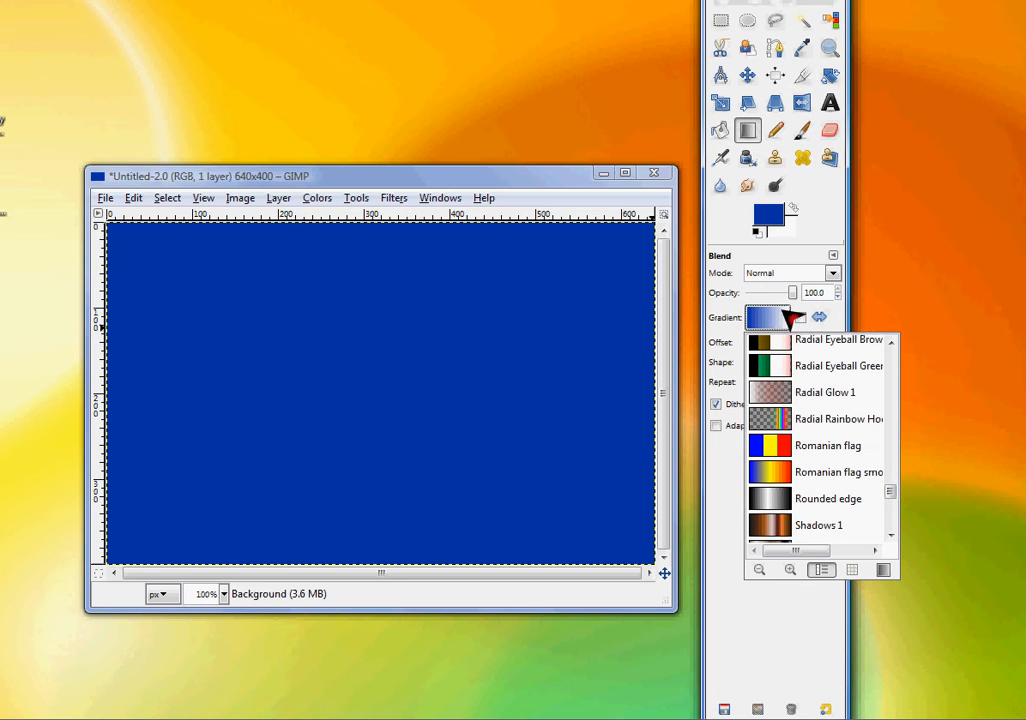
{"action": "scroll", "coordinate": [858, 496], "scroll_direction": "down", "scroll_amount": 2}
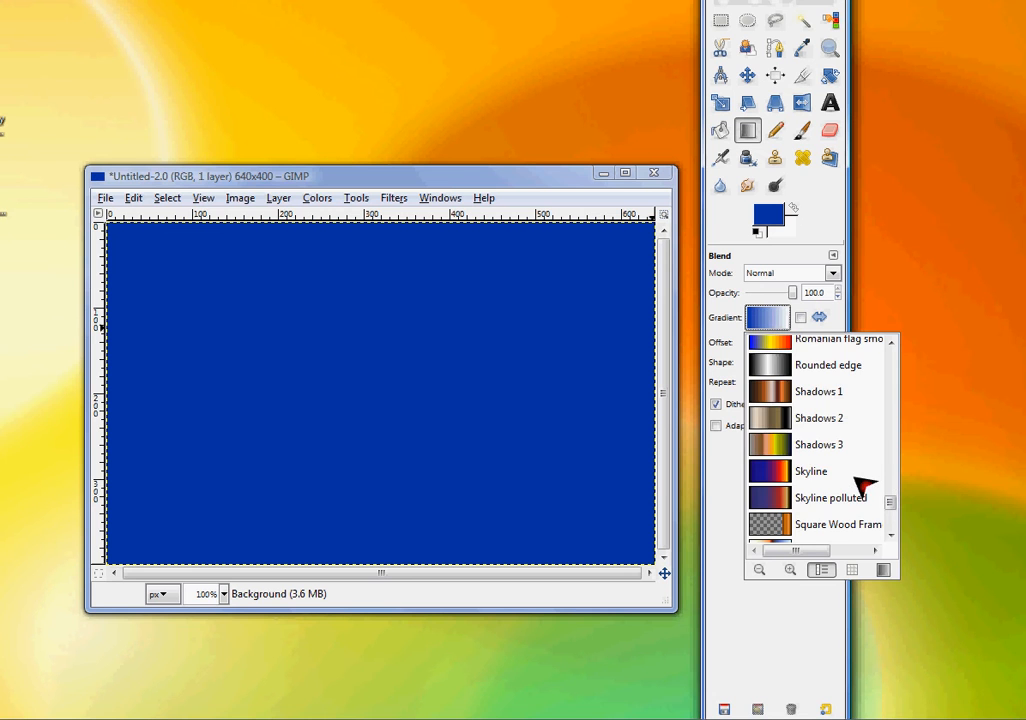
{"action": "scroll", "coordinate": [862, 487], "scroll_direction": "down", "scroll_amount": 2}
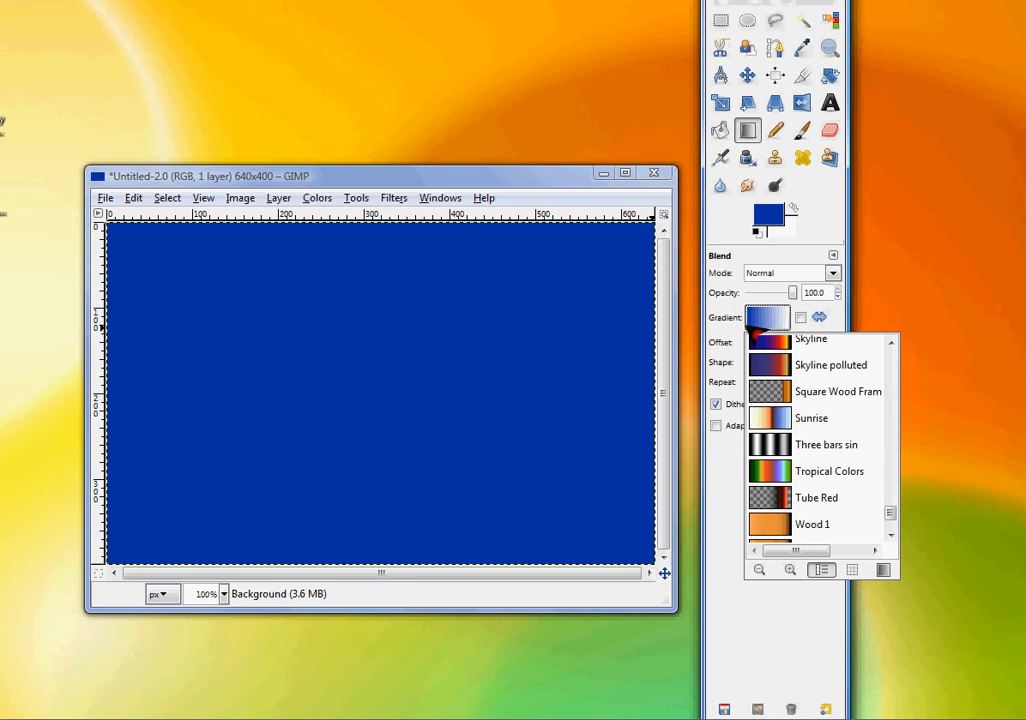
{"action": "left_click", "coordinate": [758, 326]}
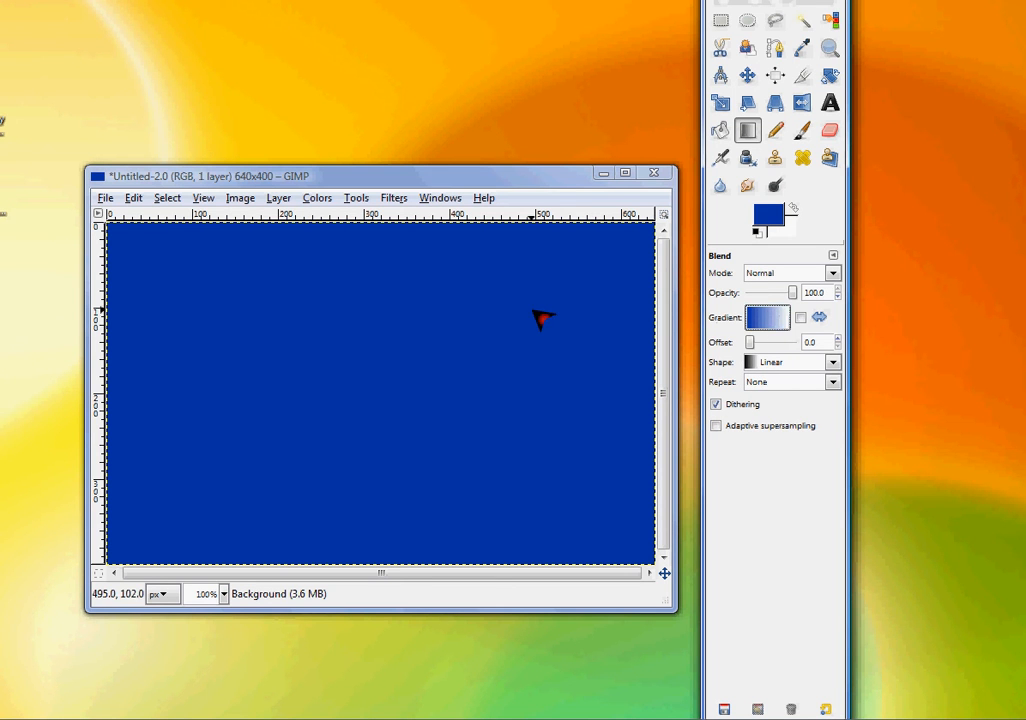
Apply linear blue-to-white gradients diagonally across the canvas, finishing with a short one running from the center toward the upper-right corner.
{"action": "left_click_drag", "start_coordinate": [475, 312], "coordinate": [103, 575]}
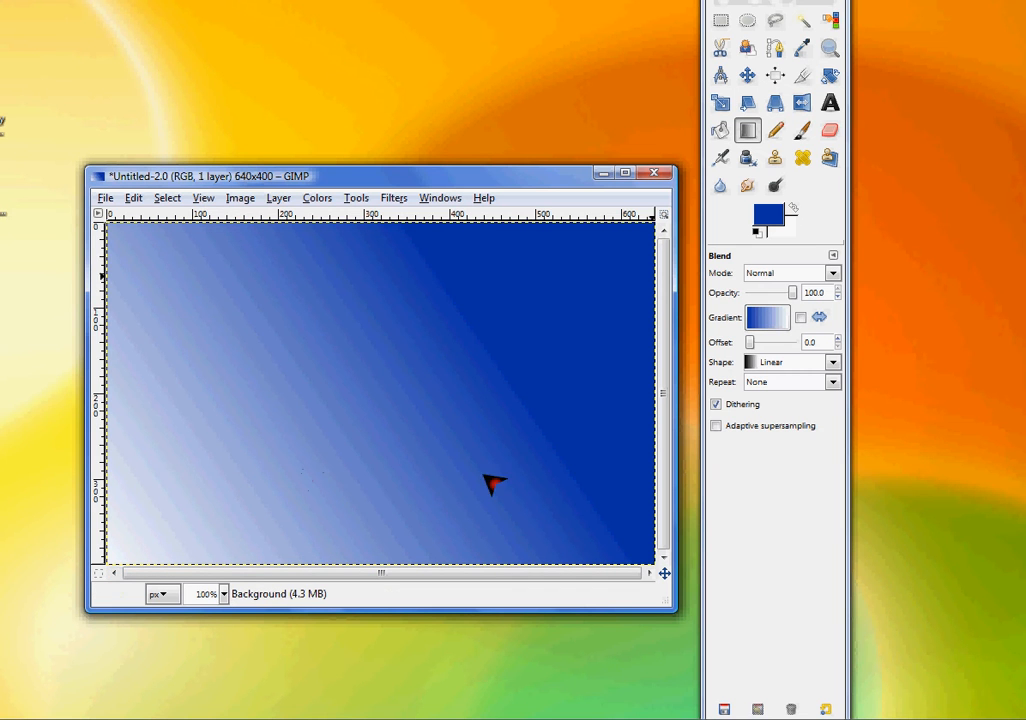
{"action": "left_click_drag", "start_coordinate": [156, 522], "coordinate": [520, 366]}
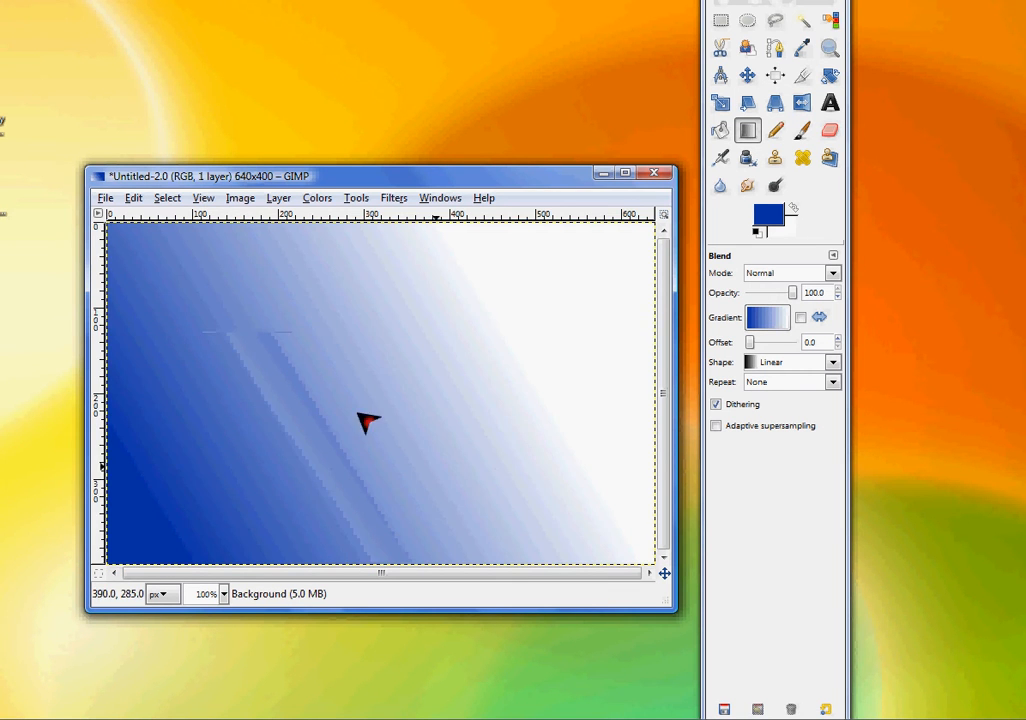
{"action": "left_click_drag", "start_coordinate": [309, 440], "coordinate": [266, 486]}
{"action": "left_click_drag", "start_coordinate": [420, 388], "coordinate": [512, 306]}
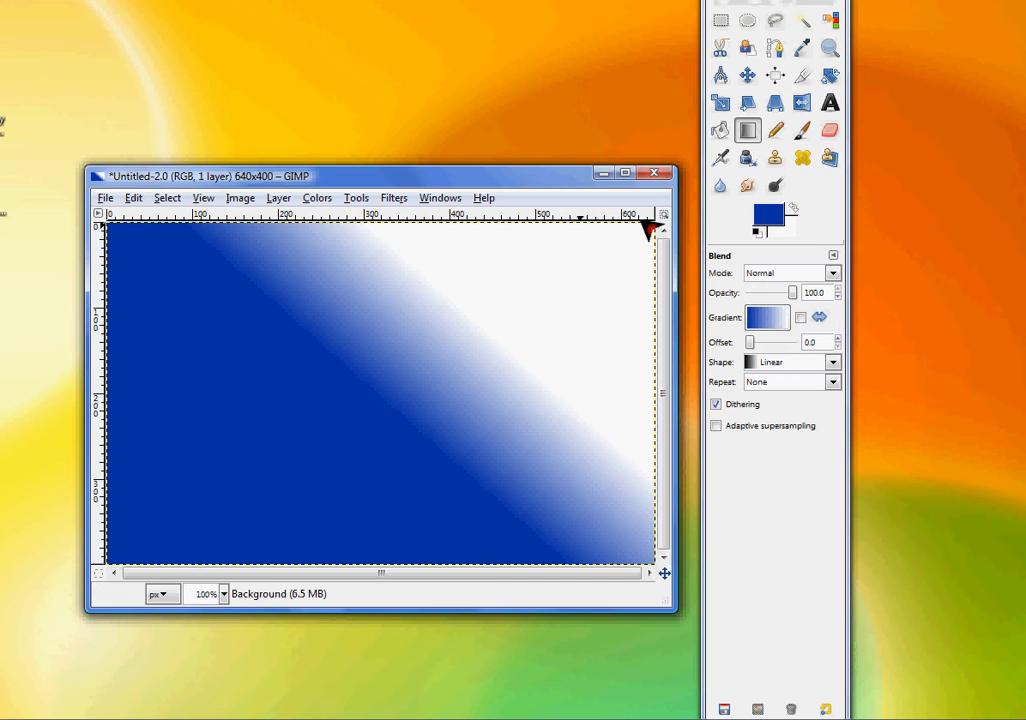
Draw a closed, irregular polygonal path with seven anchor points over the blue area left of the canvas center.
{"action": "left_click", "coordinate": [775, 52]}
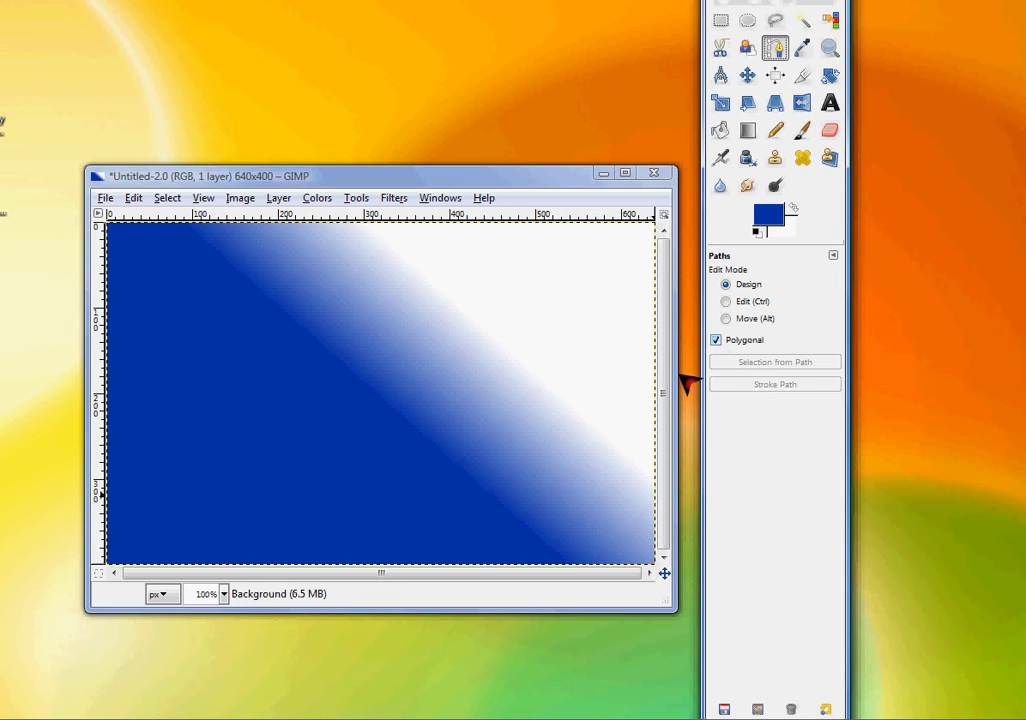
{"action": "left_click", "coordinate": [268, 317]}
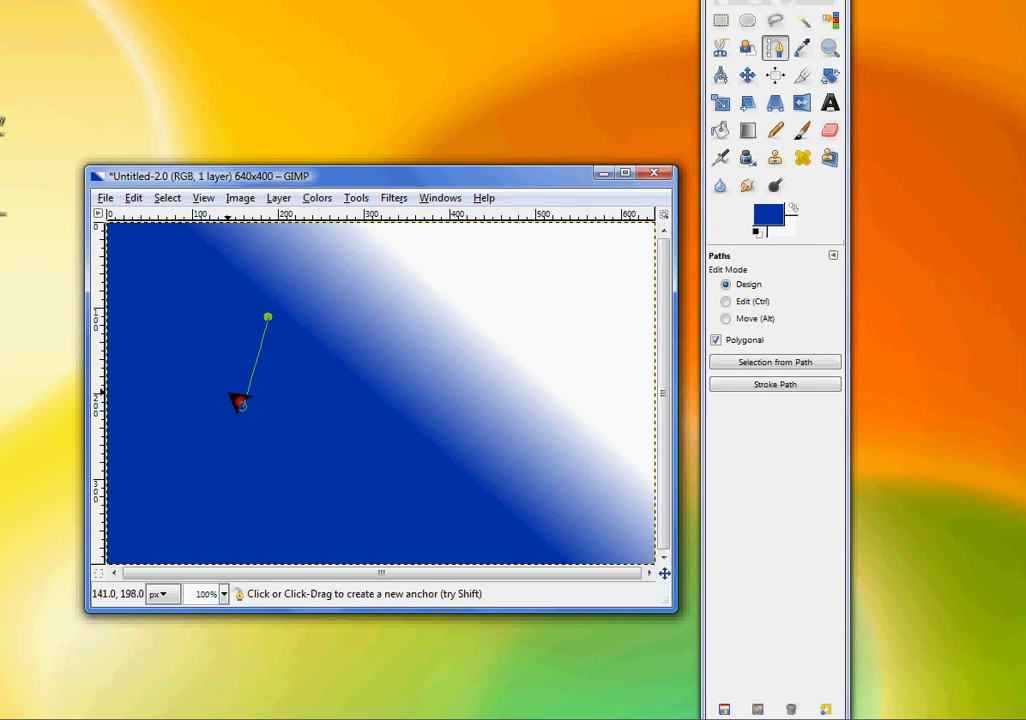
{"action": "left_click", "coordinate": [409, 434]}
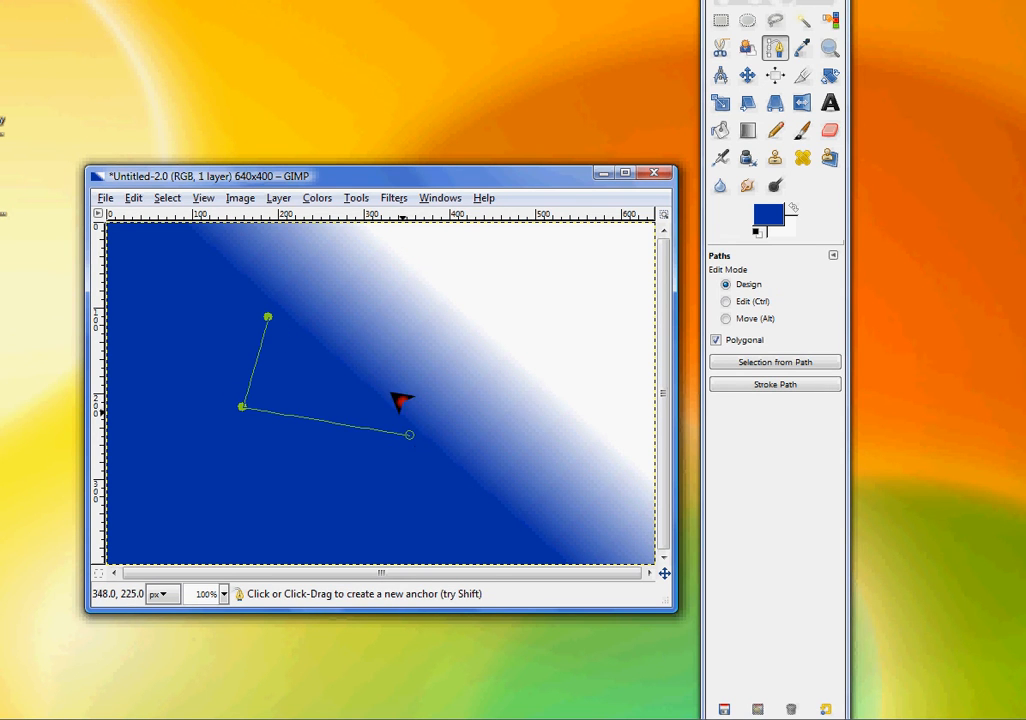
{"action": "left_click", "coordinate": [409, 330]}
{"action": "left_click", "coordinate": [342, 329]}
{"action": "left_click", "coordinate": [303, 285]}
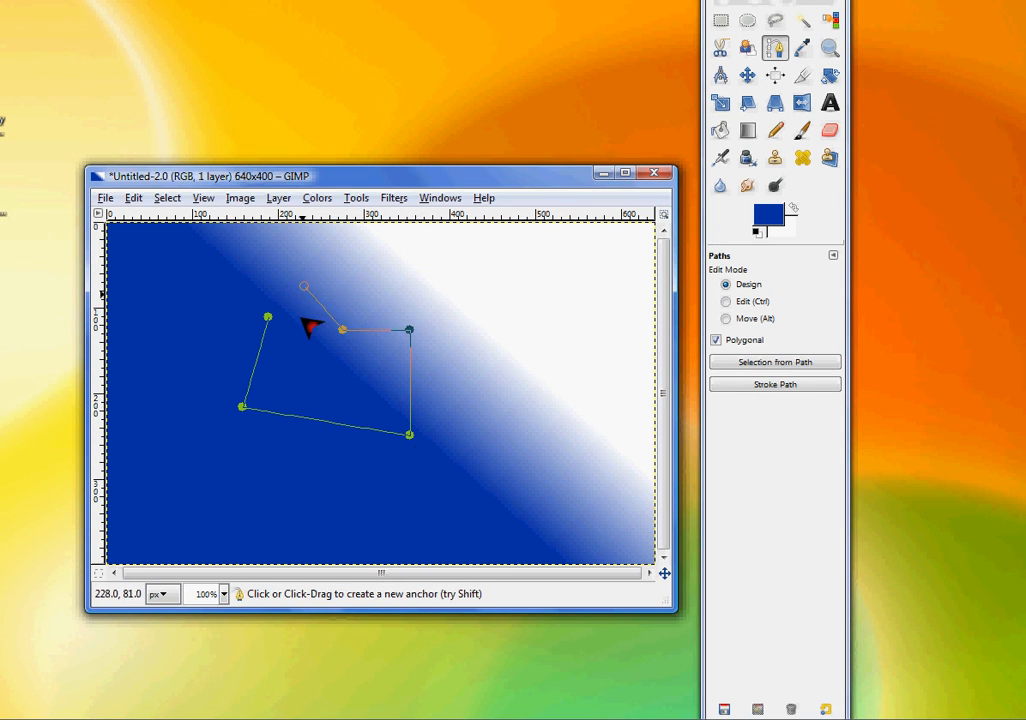
{"action": "left_click", "coordinate": [309, 367]}
{"action": "left_click", "coordinate": [269, 318], "text": "ctrl"}
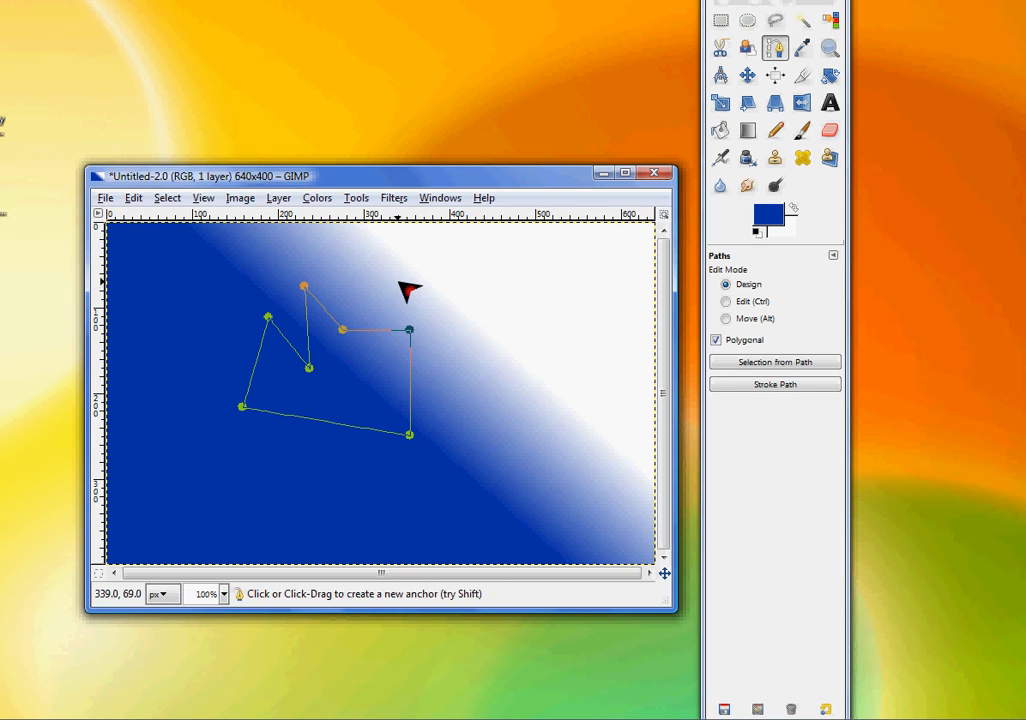
Undo the closed polygonal path's anchors until only its first anchor point remains.
{"action": "key", "text": "ctrl"}
{"action": "key", "text": "ctrl+z"}
{"action": "key", "text": "ctrl+z"}
{"action": "key", "text": "ctrl+z"}
{"action": "key", "text": "ctrl+z"}
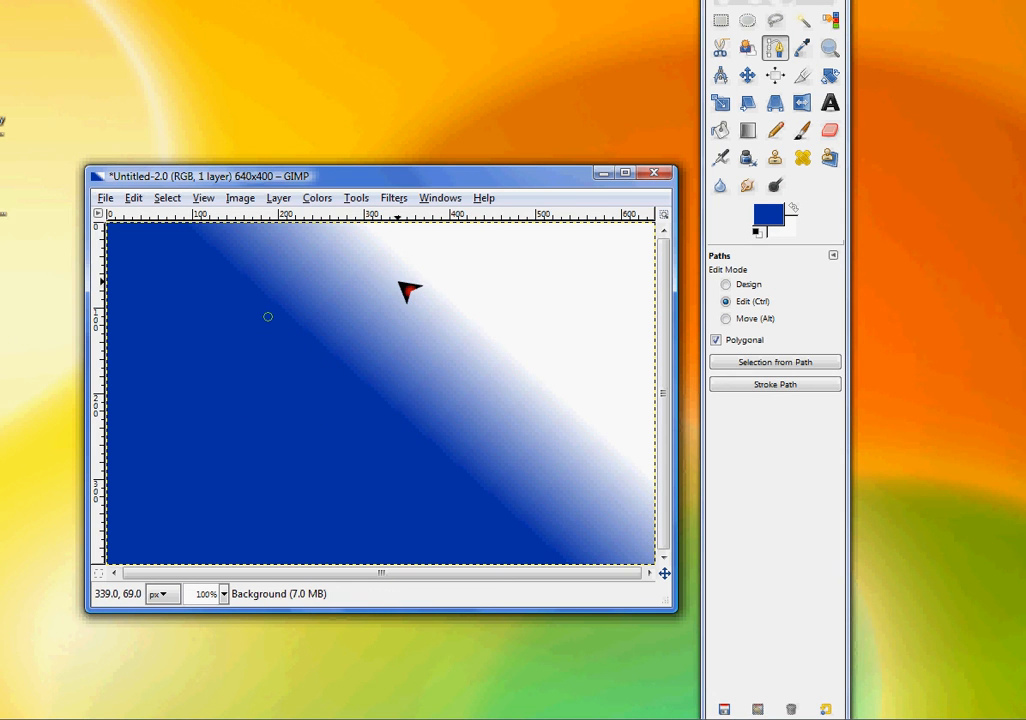
{"action": "key", "text": "ctrl"}
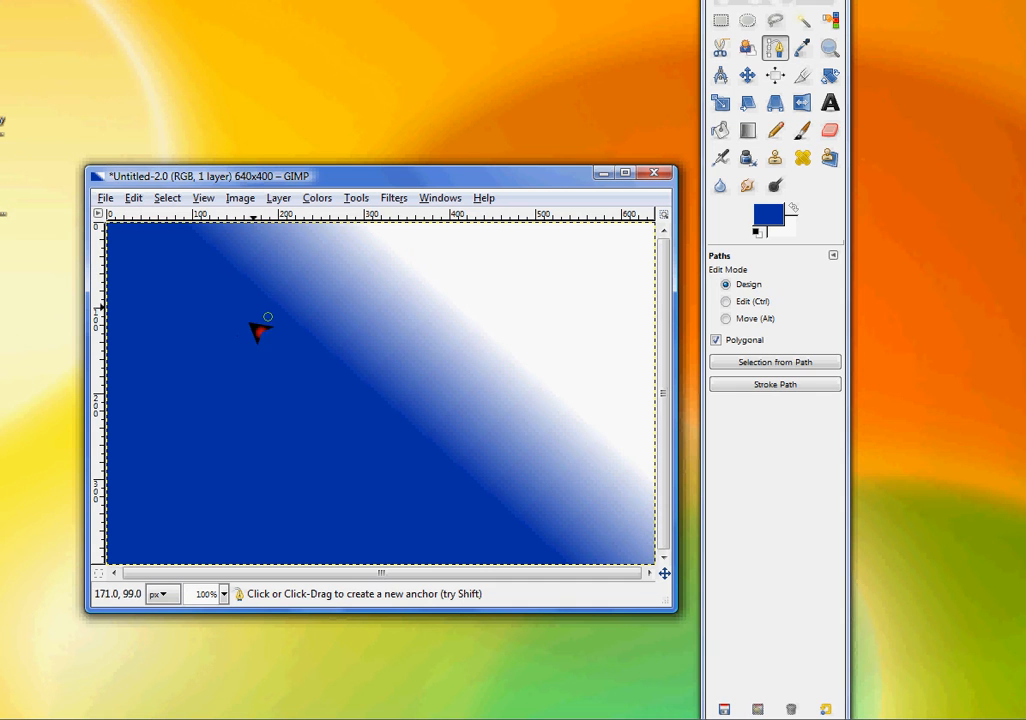
Draw a downward-pointing triangular path with a horizontal upper edge and corners at about (100, 80), (429, 80) and (279, 250) px.
{"action": "left_click_drag", "start_coordinate": [273, 319], "coordinate": [350, 296]}
{"action": "left_click_drag", "start_coordinate": [303, 336], "coordinate": [471, 299]}
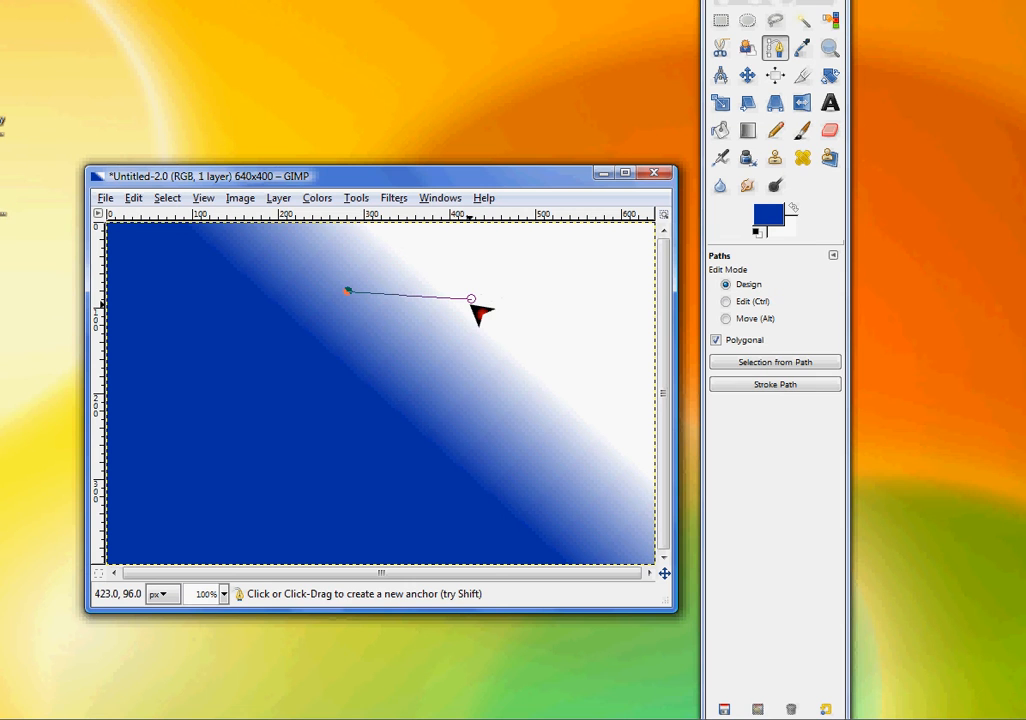
{"action": "left_click_drag", "start_coordinate": [472, 297], "coordinate": [475, 291]}
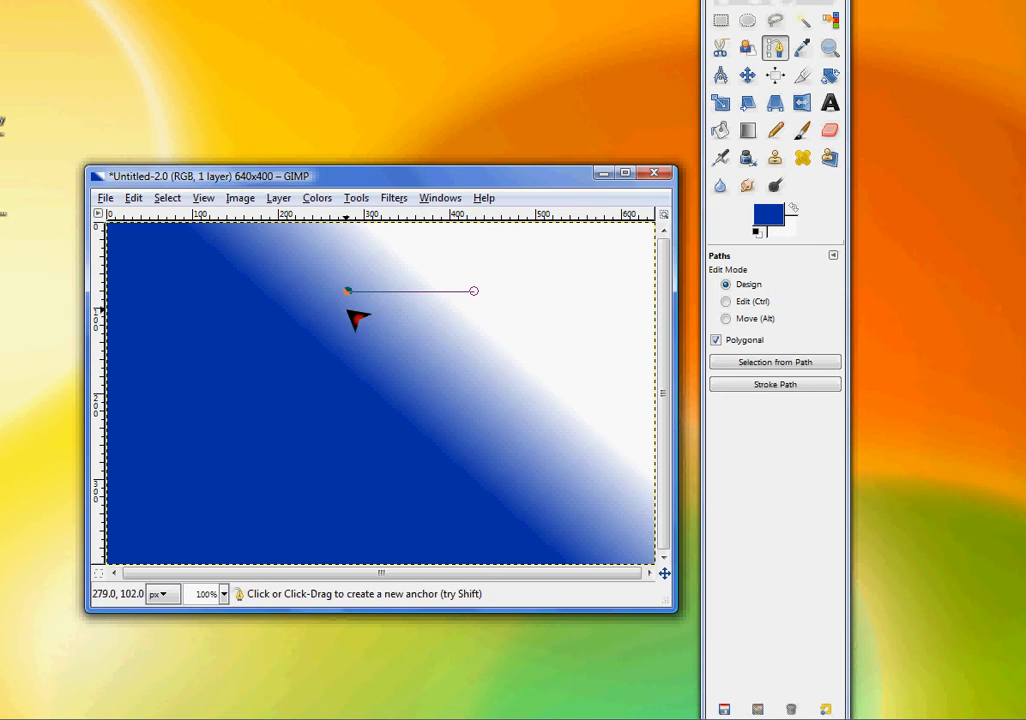
{"action": "left_click_drag", "start_coordinate": [349, 292], "coordinate": [306, 297]}
{"action": "left_click_drag", "start_coordinate": [303, 294], "coordinate": [199, 294]}
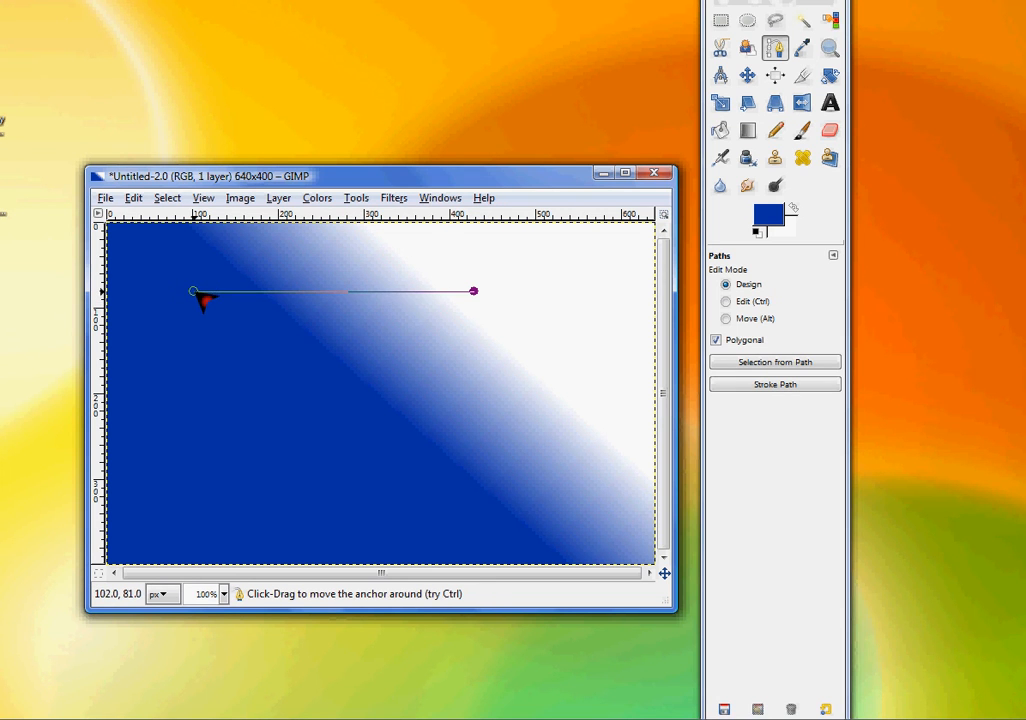
{"action": "left_click", "coordinate": [345, 437]}
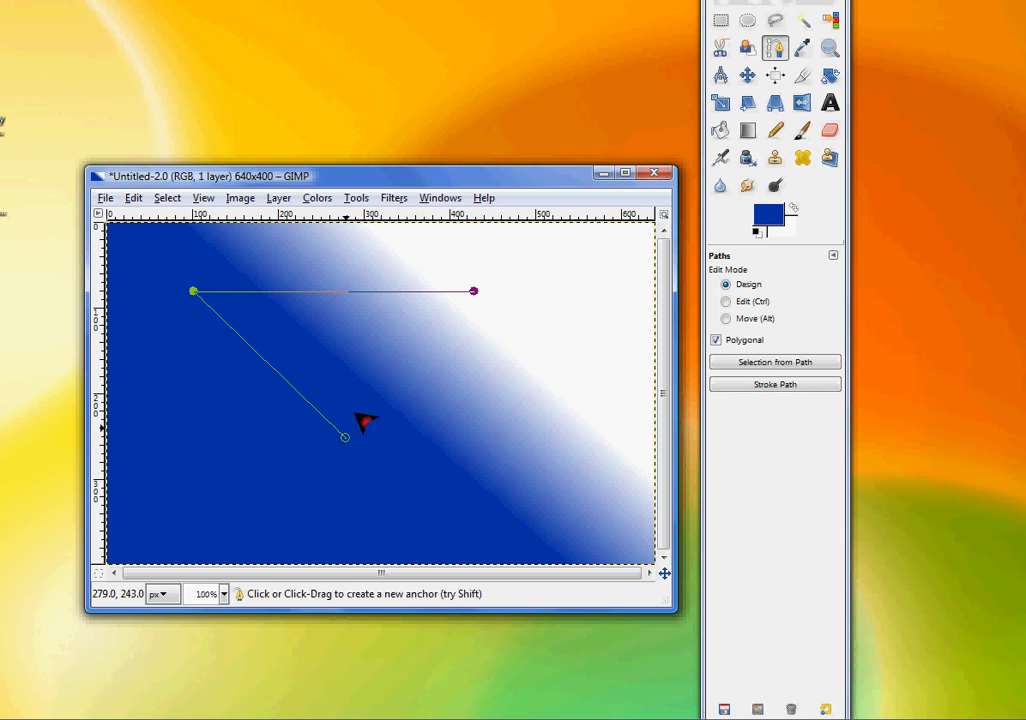
{"action": "left_click", "coordinate": [474, 318]}
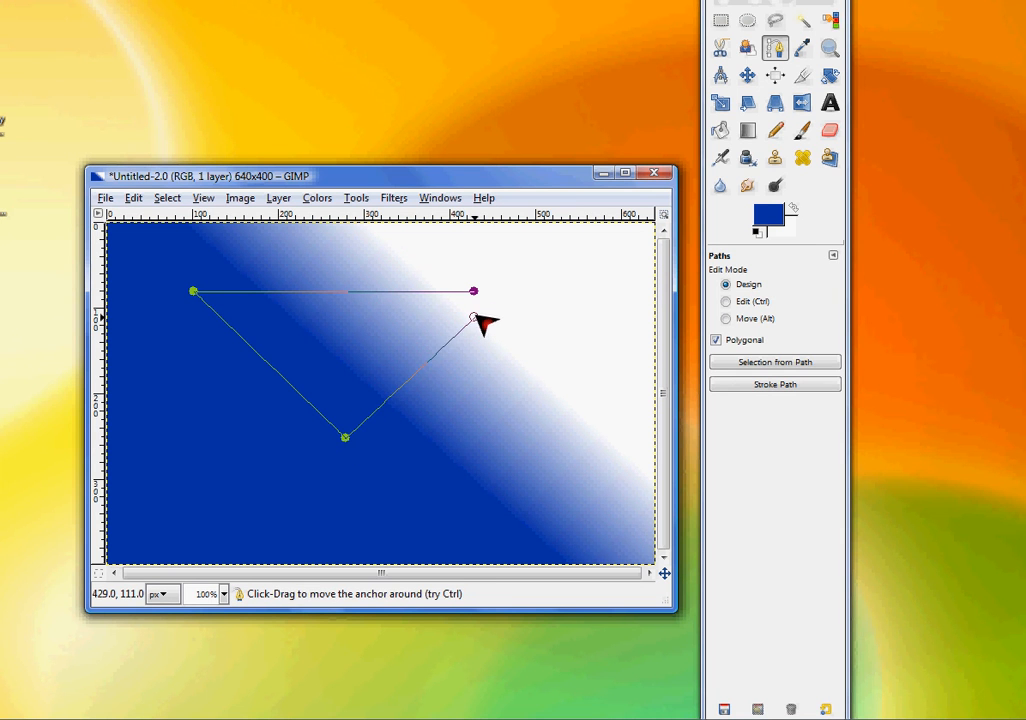
{"action": "left_click_drag", "start_coordinate": [476, 317], "coordinate": [476, 293]}
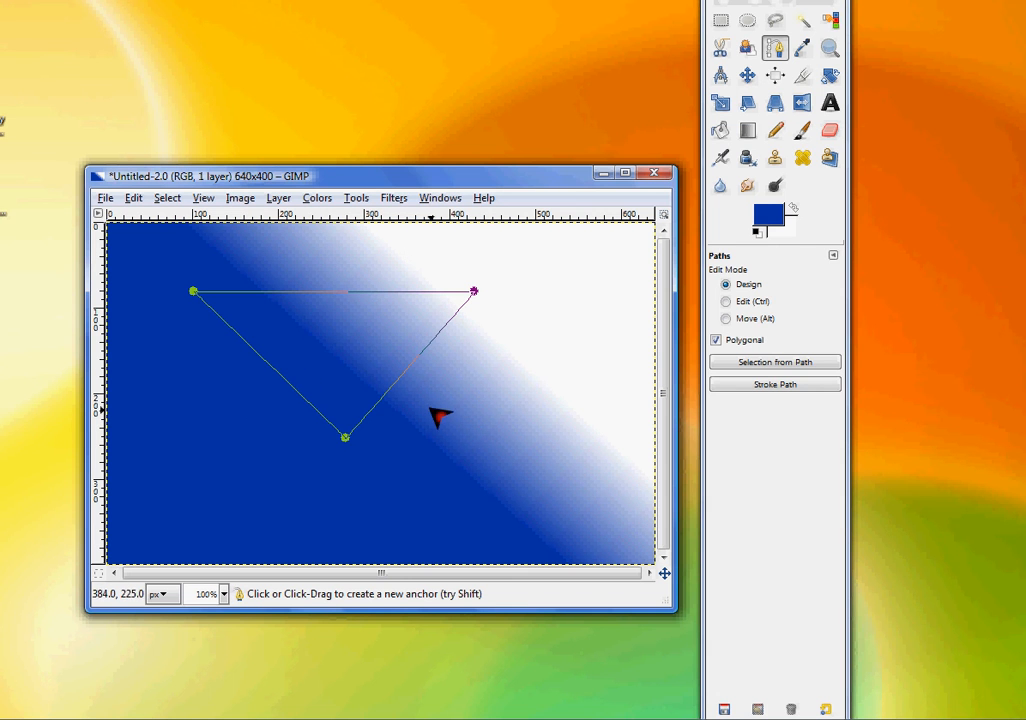
{"action": "left_click", "coordinate": [134, 199]}
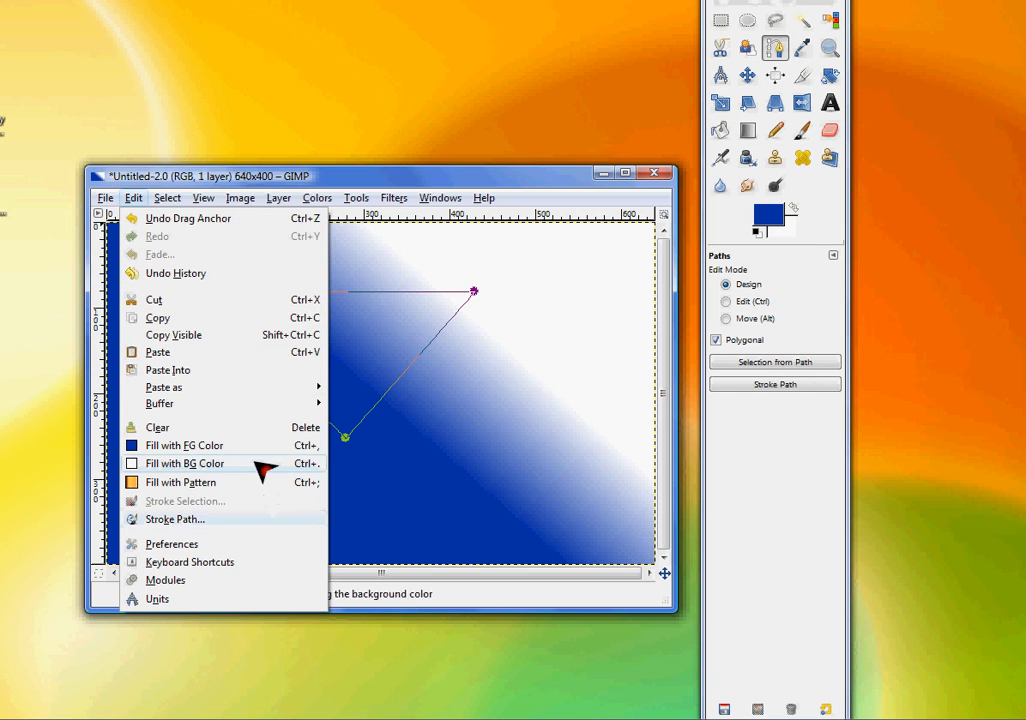
{"action": "left_click", "coordinate": [243, 520]}
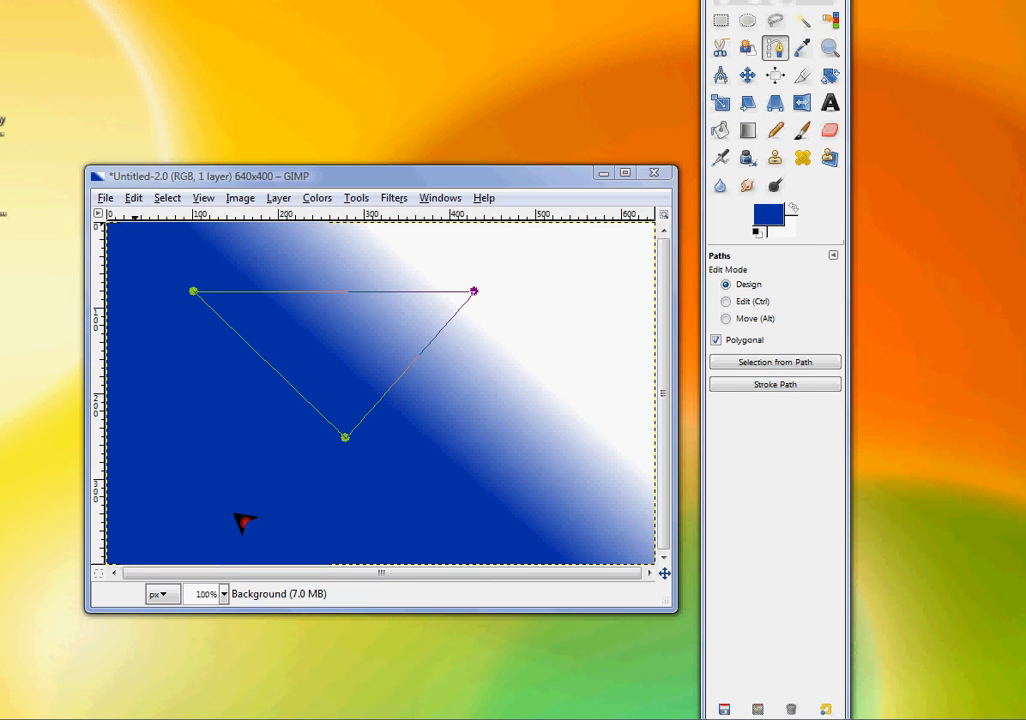
{"action": "mouse_move", "coordinate": [1, 44]}
{"action": "left_mouse_down"}
{"action": "mouse_move", "coordinate": [43, 13]}
{"action": "mouse_move", "coordinate": [323, 56]}
{"action": "left_mouse_up"}
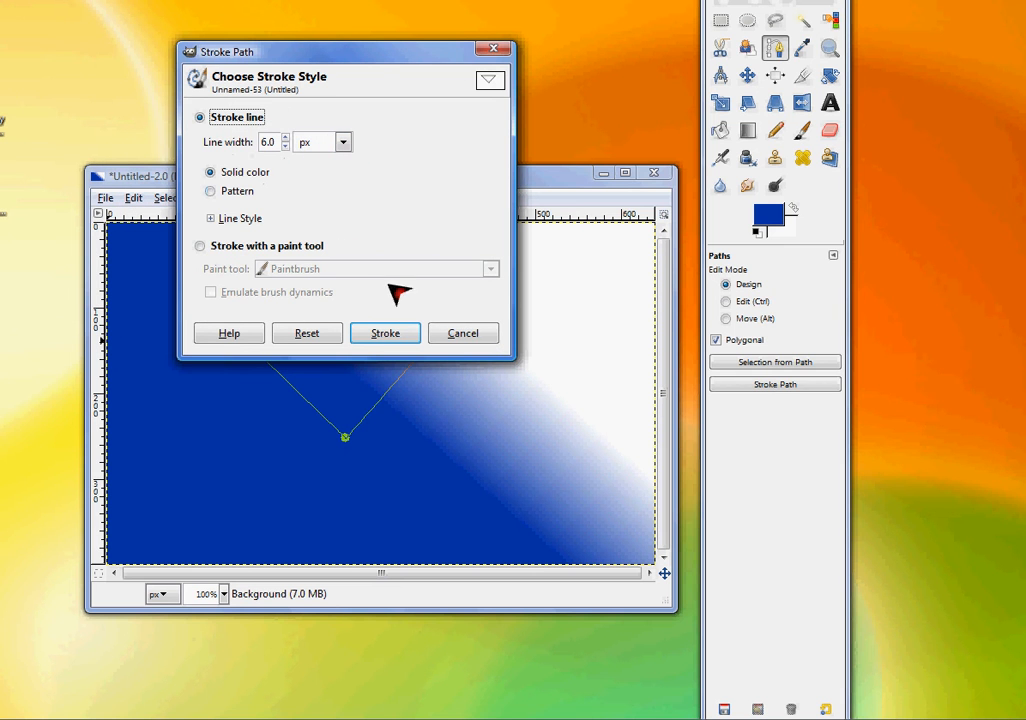
{"action": "left_click", "coordinate": [493, 49]}
Set the foreground color to black (000000).
{"action": "left_click", "coordinate": [773, 215]}
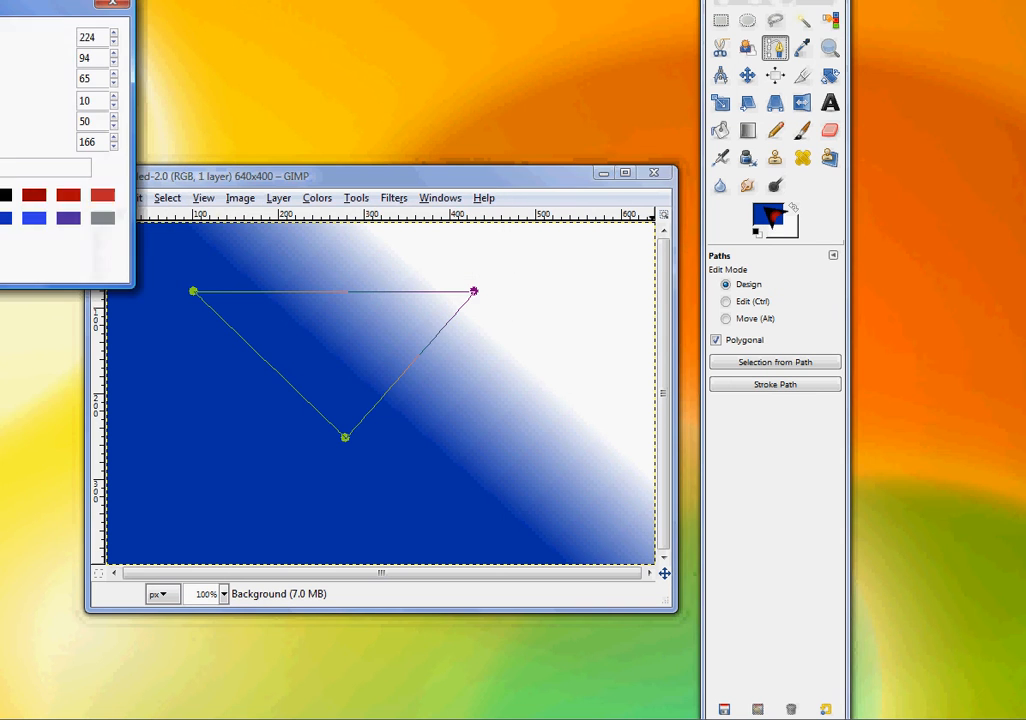
{"action": "left_click_drag", "start_coordinate": [2, 5], "coordinate": [392, 96]}
{"action": "left_click_drag", "start_coordinate": [240, 177], "coordinate": [147, 283]}
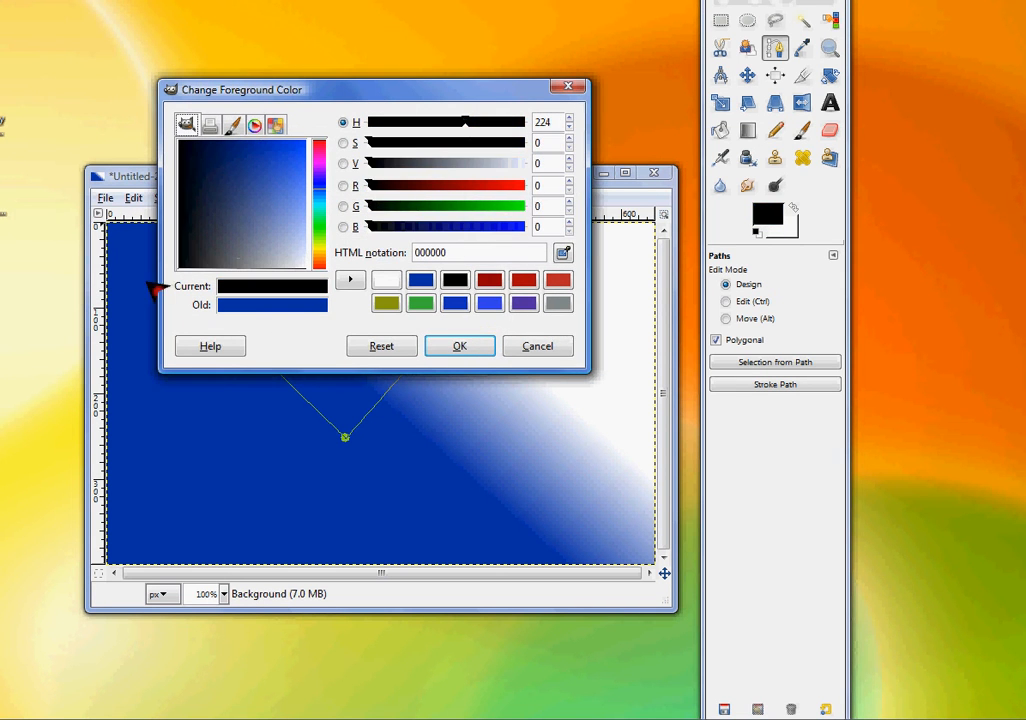
{"action": "left_click", "coordinate": [459, 346]}
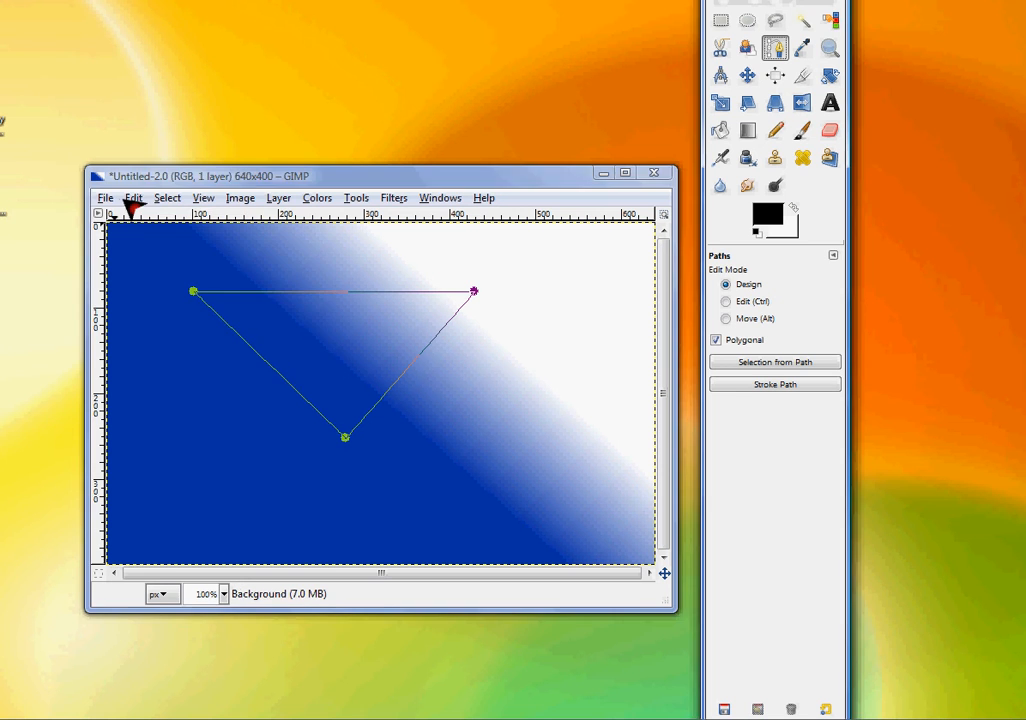
Stroke the triangular path with a solid-color line 6 px wide.
{"action": "left_click", "coordinate": [130, 205]}
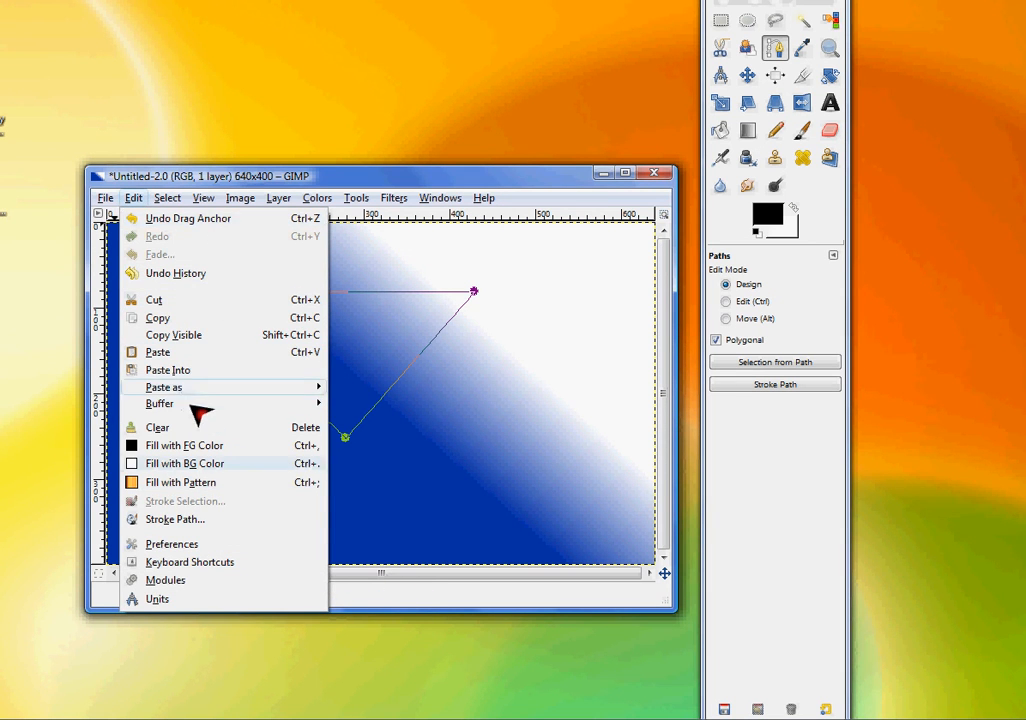
{"action": "left_click", "coordinate": [229, 522]}
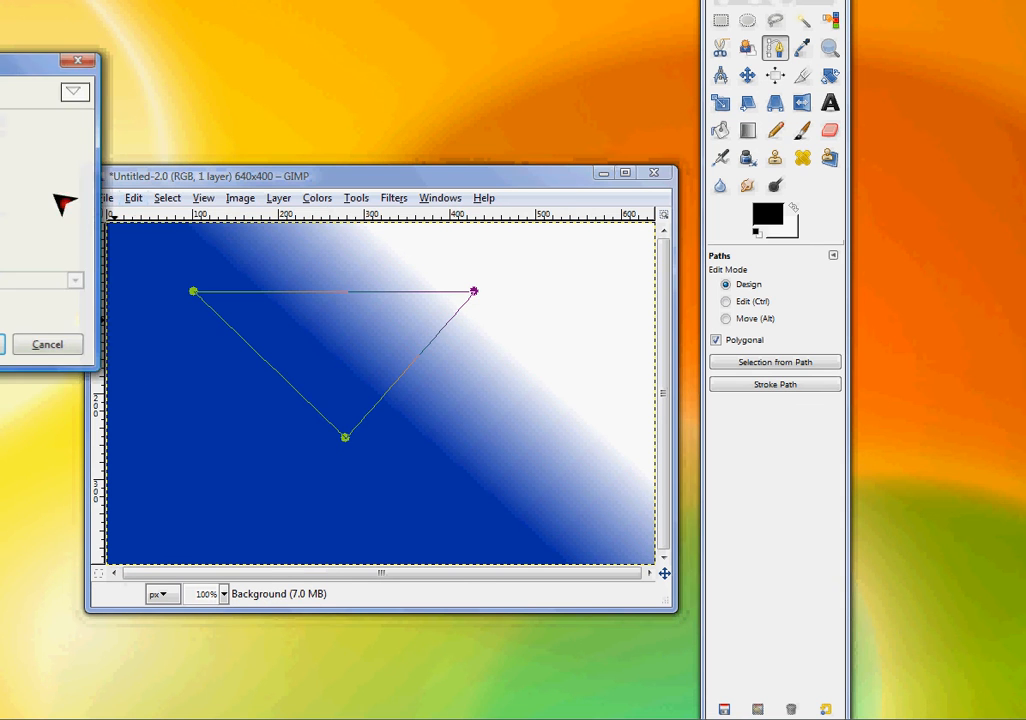
{"action": "mouse_move", "coordinate": [27, 62]}
{"action": "left_mouse_down"}
{"action": "mouse_move", "coordinate": [110, 106]}
{"action": "mouse_move", "coordinate": [453, 136]}
{"action": "left_mouse_up"}
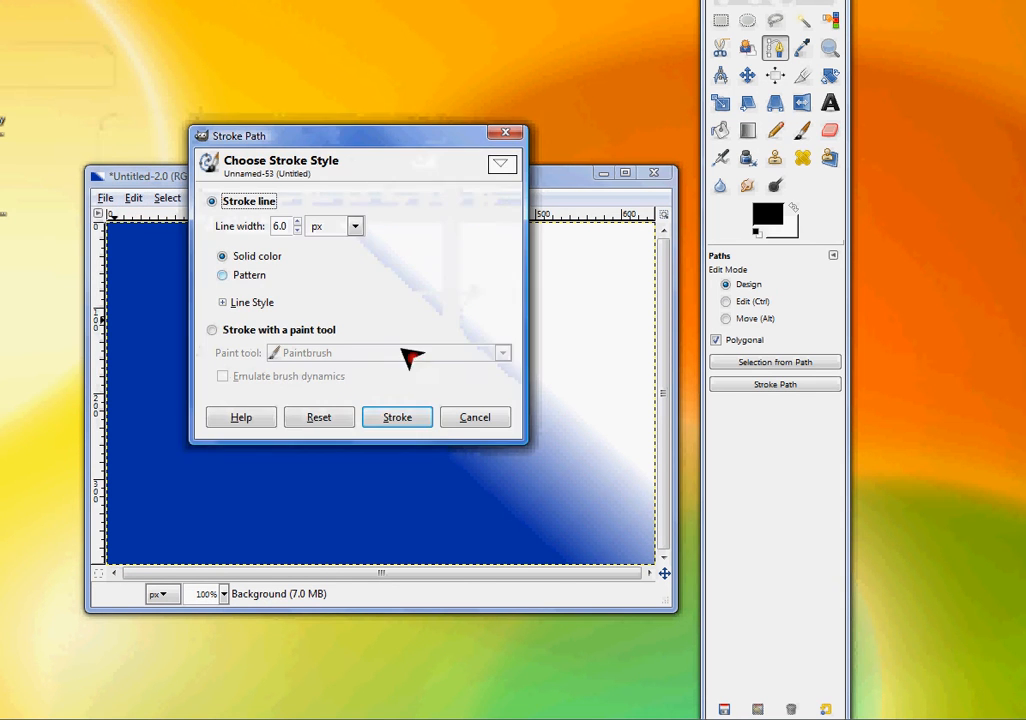
{"action": "left_click", "coordinate": [421, 425]}
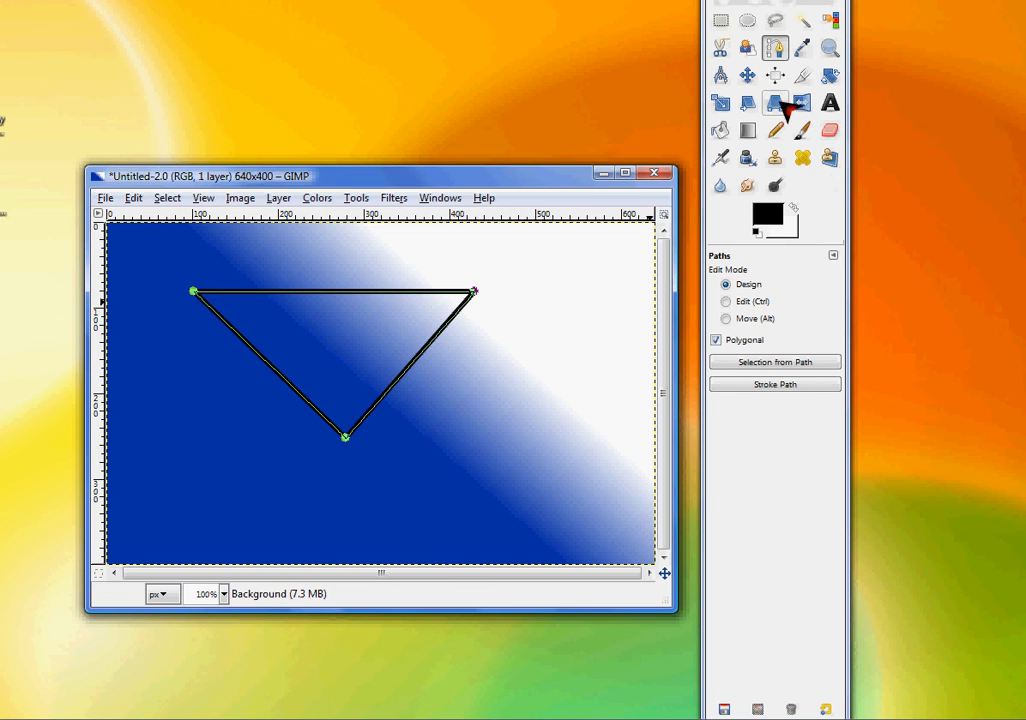
Activate Bucket Fill and set the foreground color to green (23a019).
{"action": "left_click", "coordinate": [733, 130]}
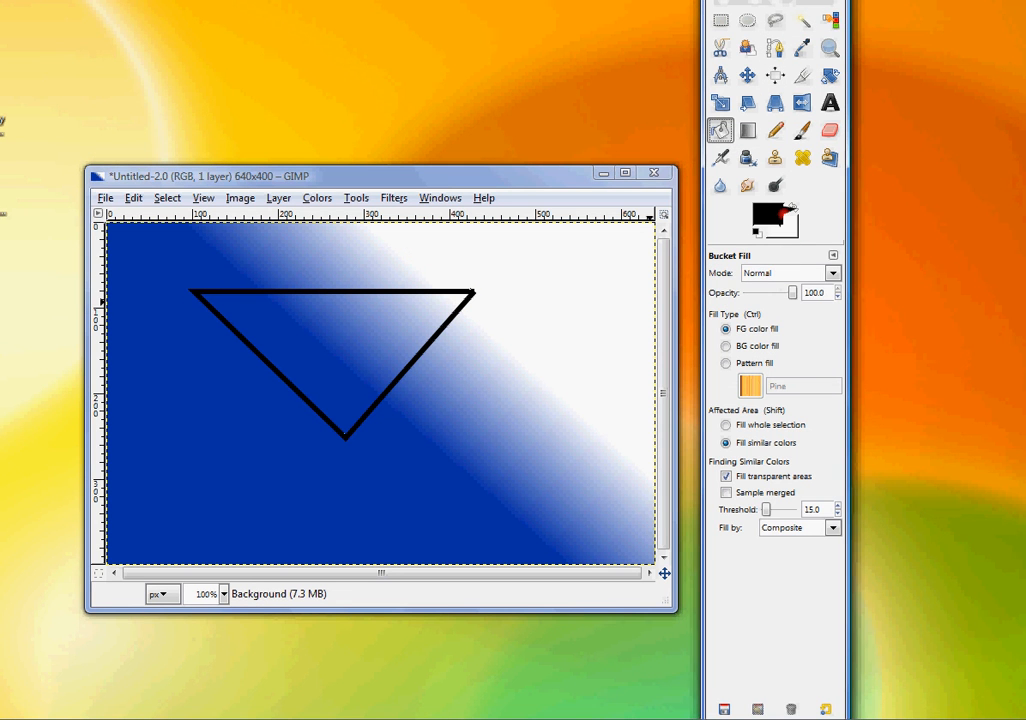
{"action": "left_click", "coordinate": [780, 212]}
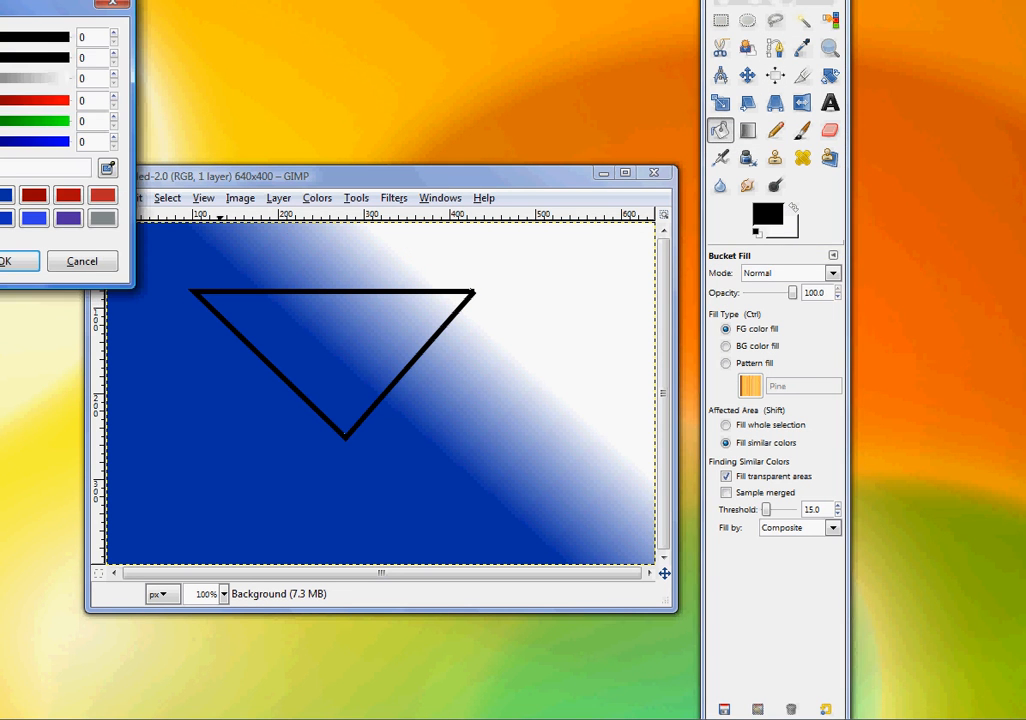
{"action": "left_click_drag", "start_coordinate": [0, 5], "coordinate": [389, 203]}
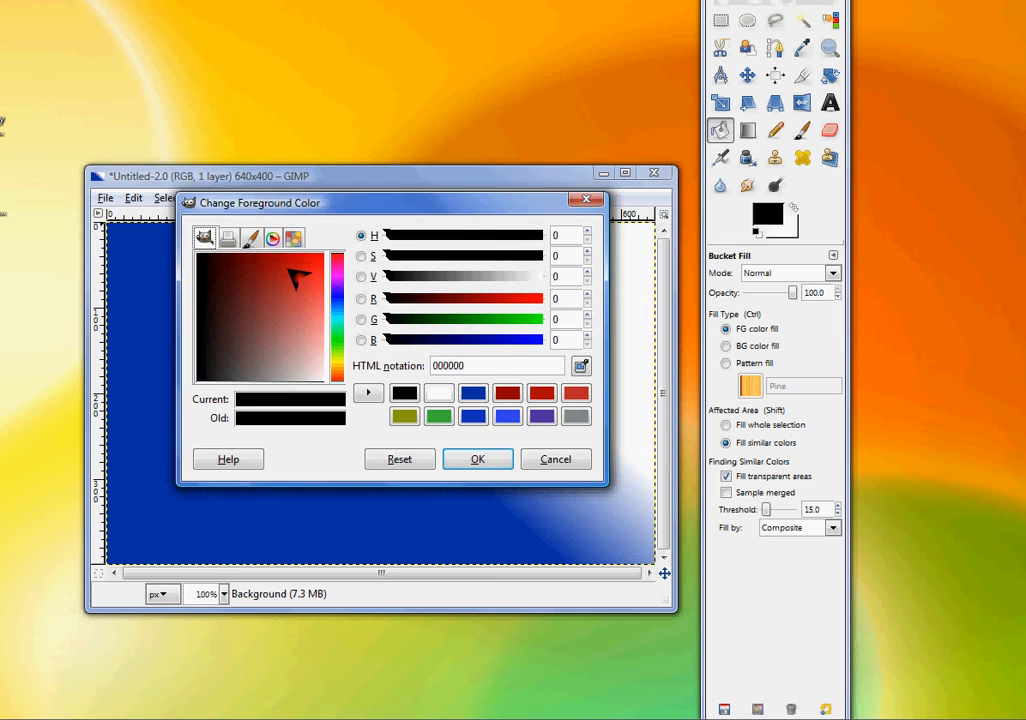
{"action": "left_click_drag", "start_coordinate": [341, 311], "coordinate": [344, 341]}
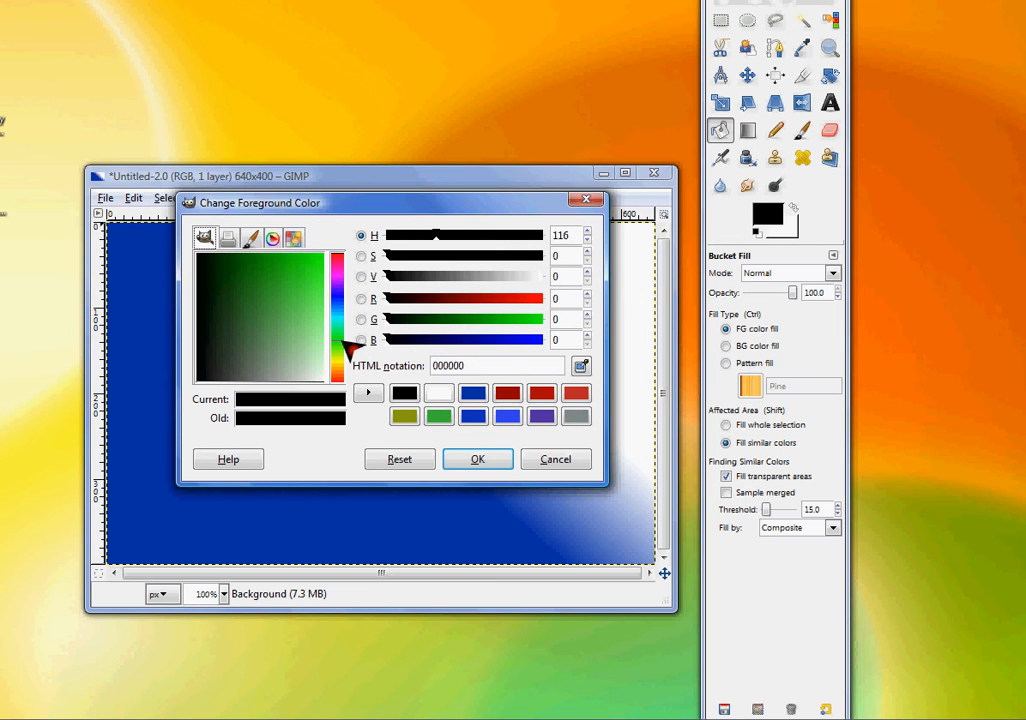
{"action": "left_click", "coordinate": [277, 271]}
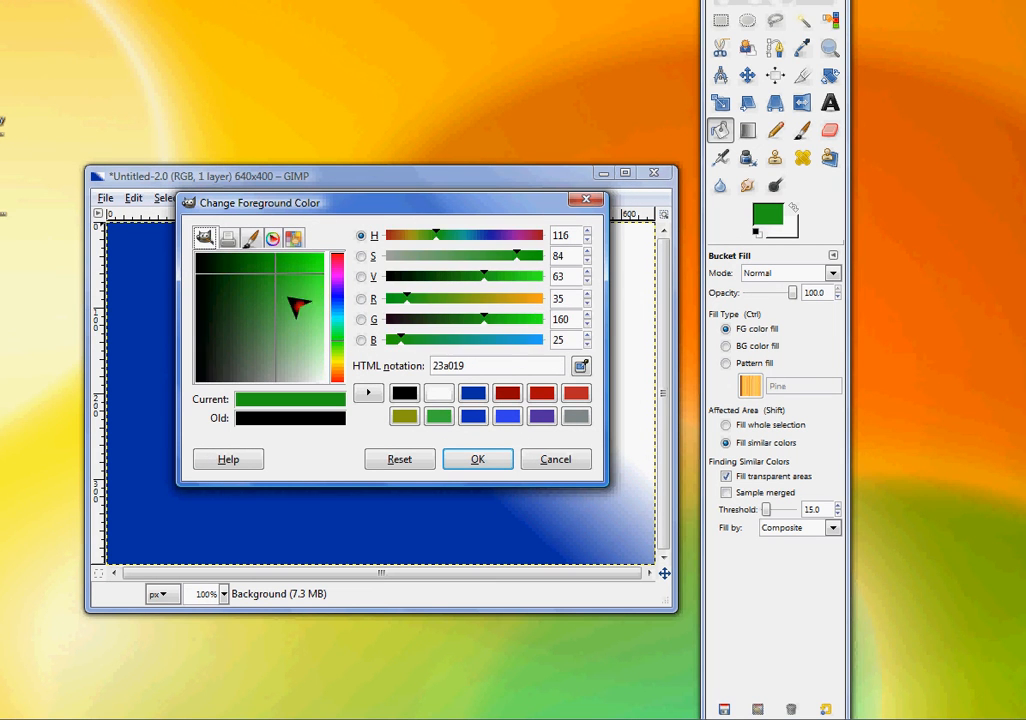
{"action": "left_click", "coordinate": [478, 462]}
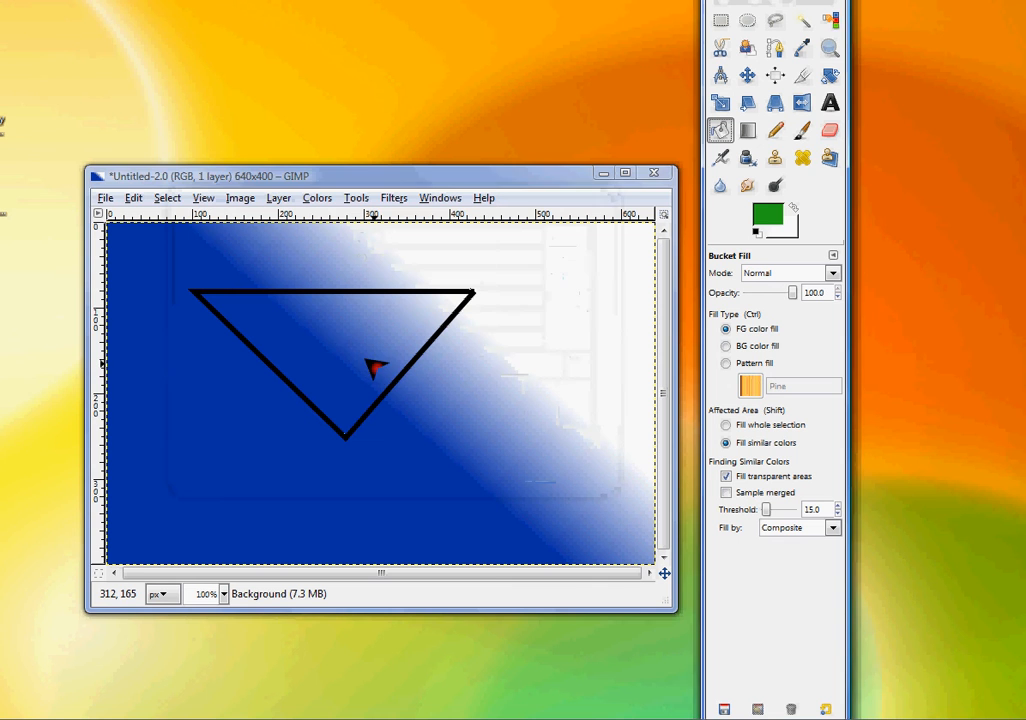
Fill the gradient bands inside the black triangle one after another with the green foreground color.
{"action": "left_click", "coordinate": [340, 343]}
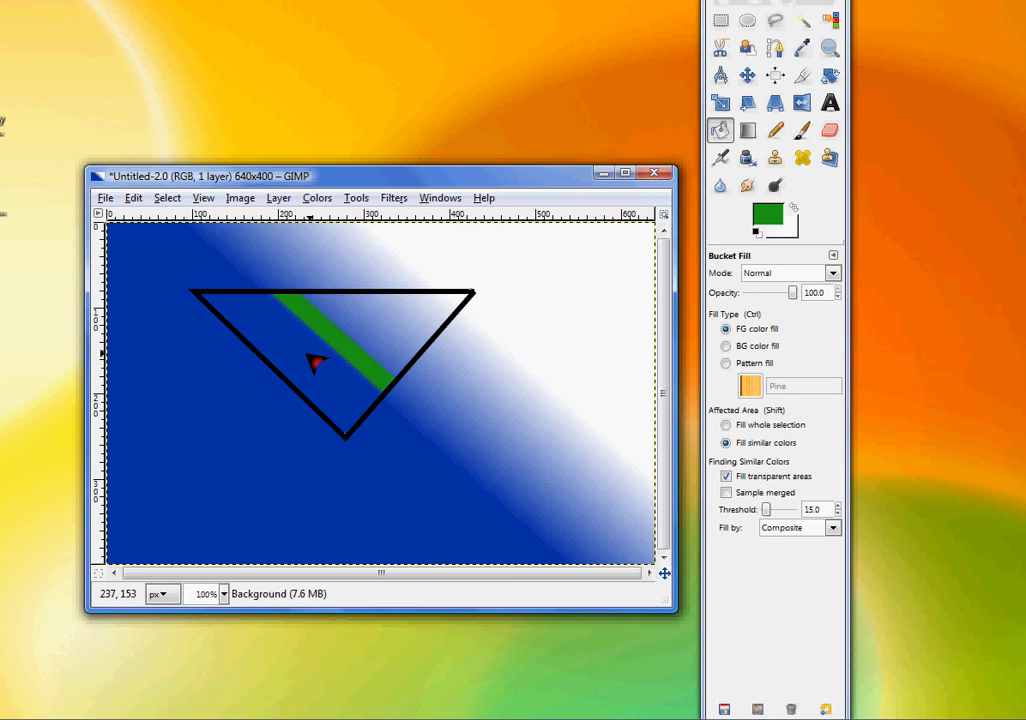
{"action": "left_click", "coordinate": [307, 360]}
{"action": "left_click", "coordinate": [394, 342]}
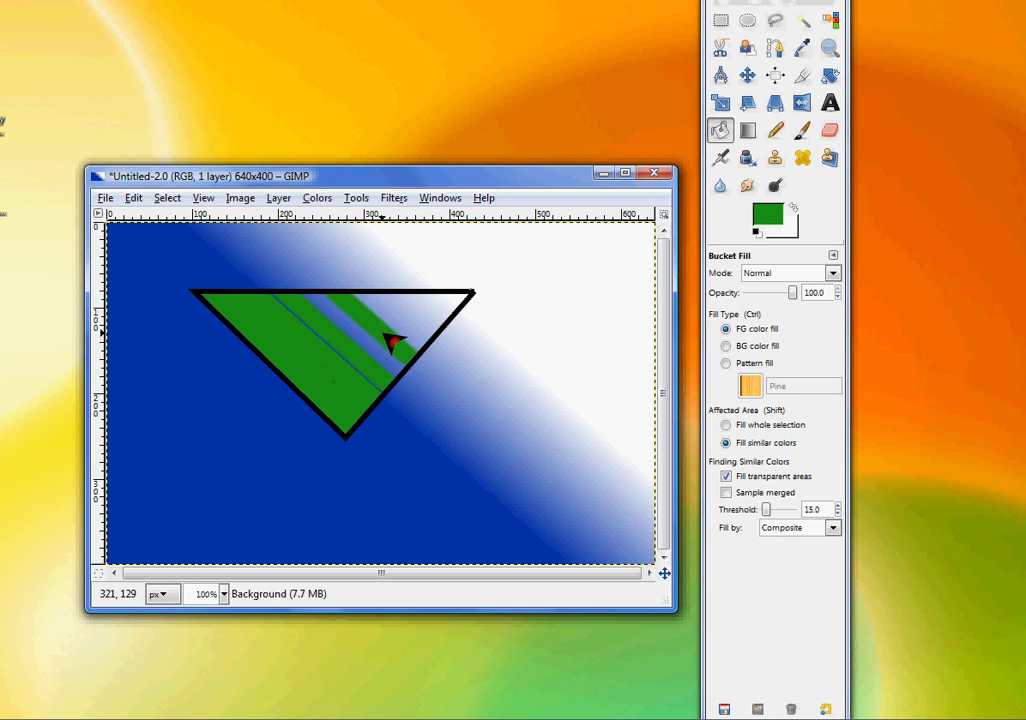
{"action": "left_click", "coordinate": [421, 315]}
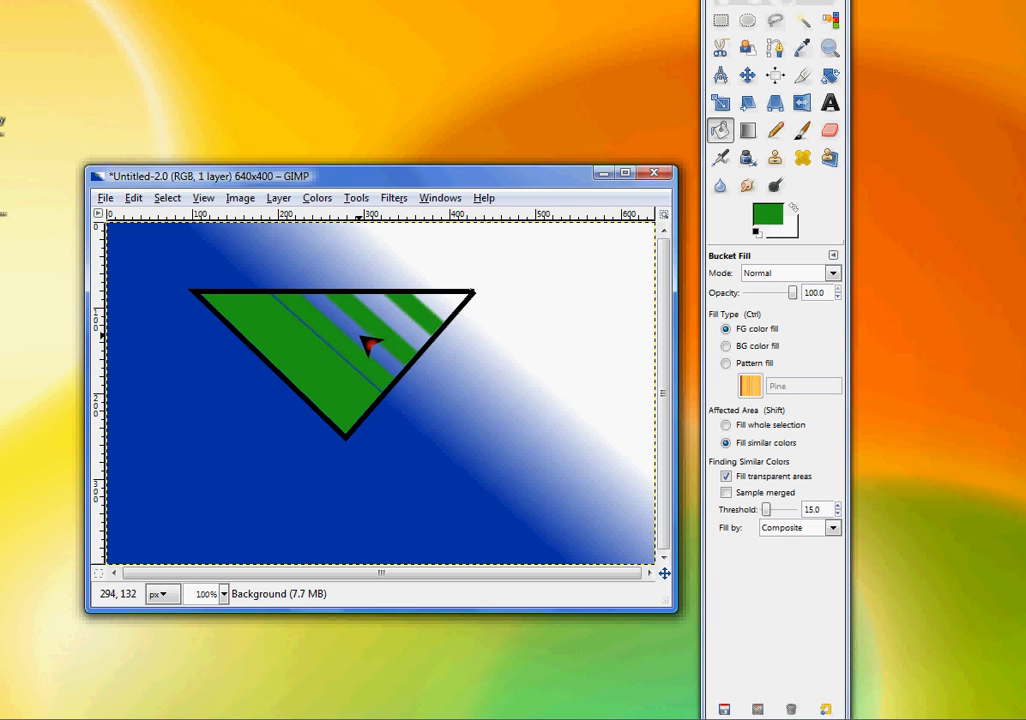
{"action": "left_click", "coordinate": [360, 337]}
{"action": "left_click", "coordinate": [405, 318]}
{"action": "left_click", "coordinate": [401, 332]}
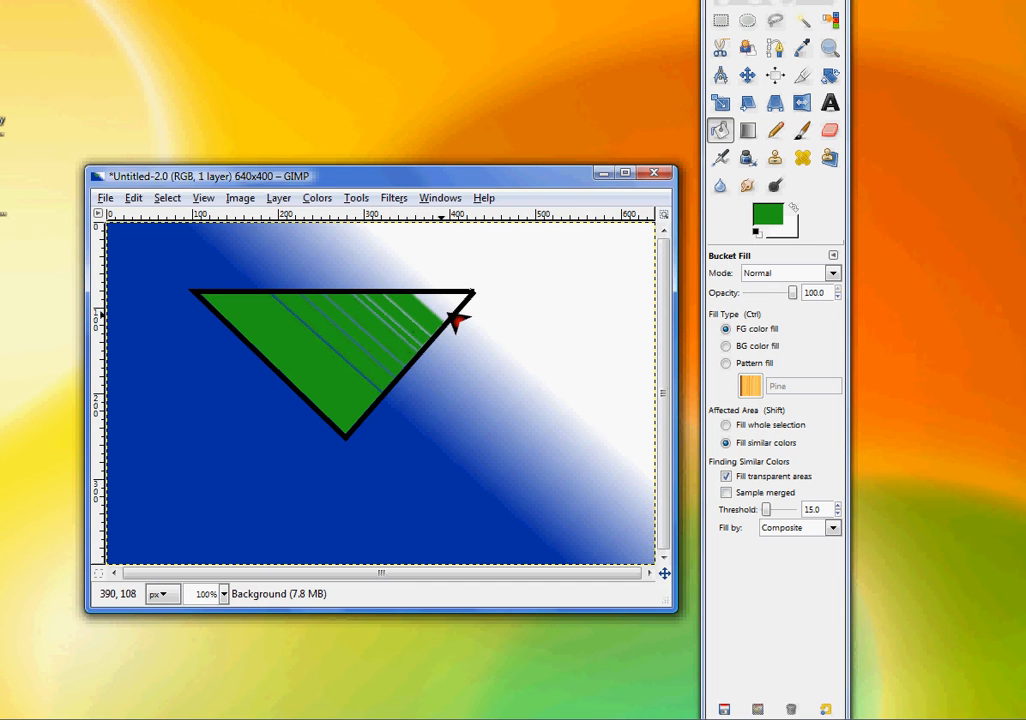
{"action": "left_click", "coordinate": [452, 311]}
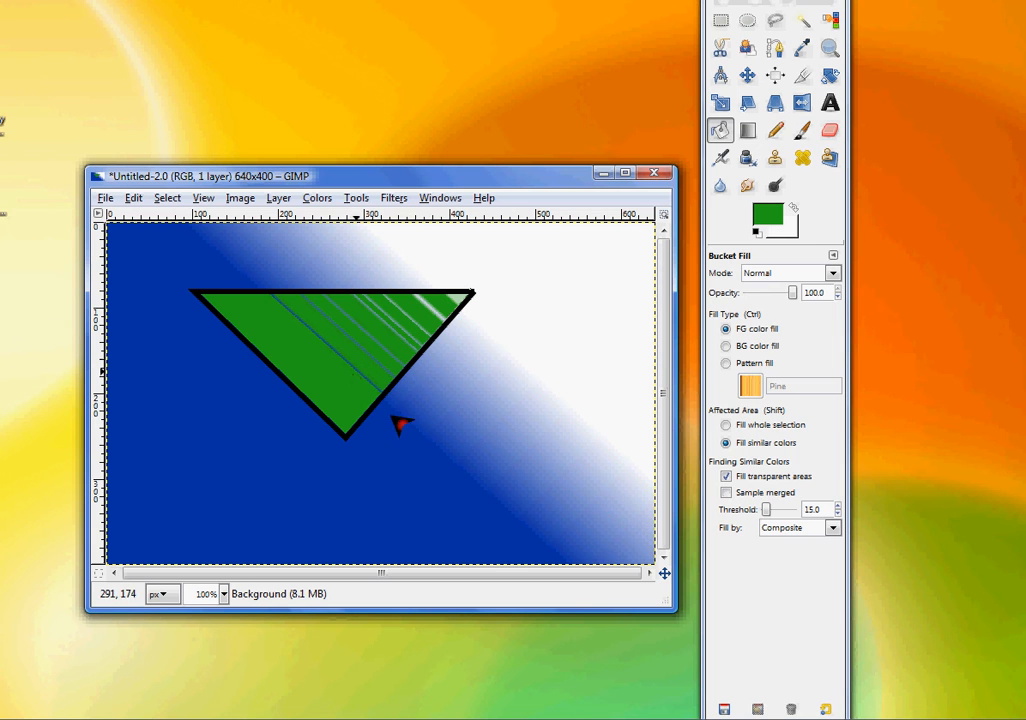
{"action": "left_click", "coordinate": [460, 299]}
{"action": "left_click", "coordinate": [338, 350]}
{"action": "left_click", "coordinate": [348, 339]}
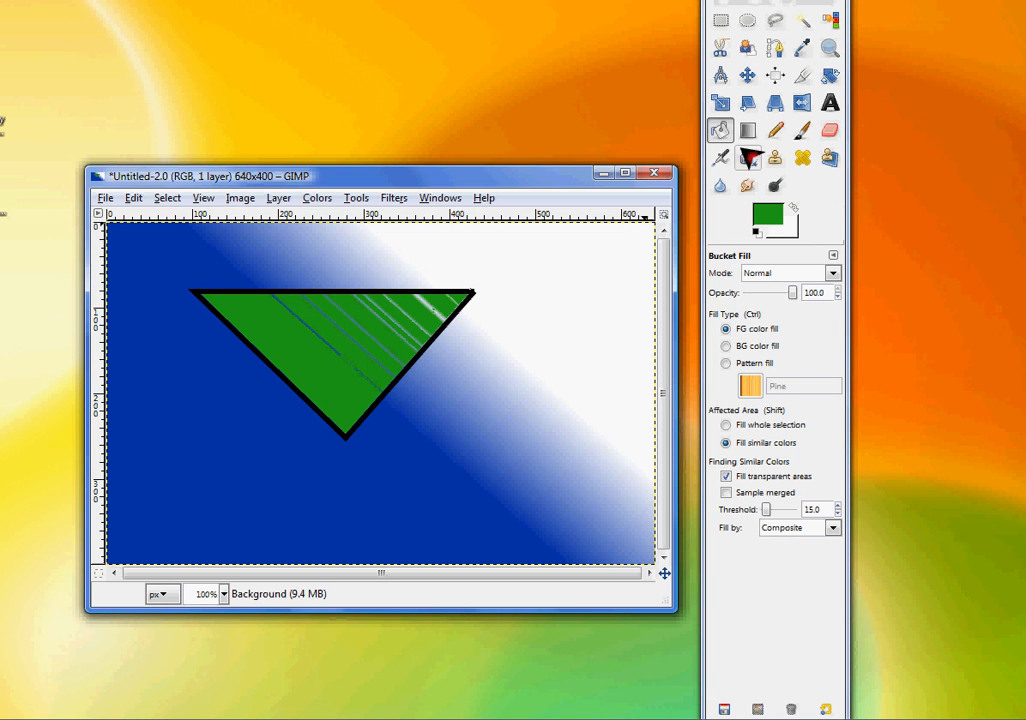
Start a non-polygonal path with an arched segment from the blue area below the triangle to the white area near the right edge.
{"action": "left_click", "coordinate": [775, 48]}
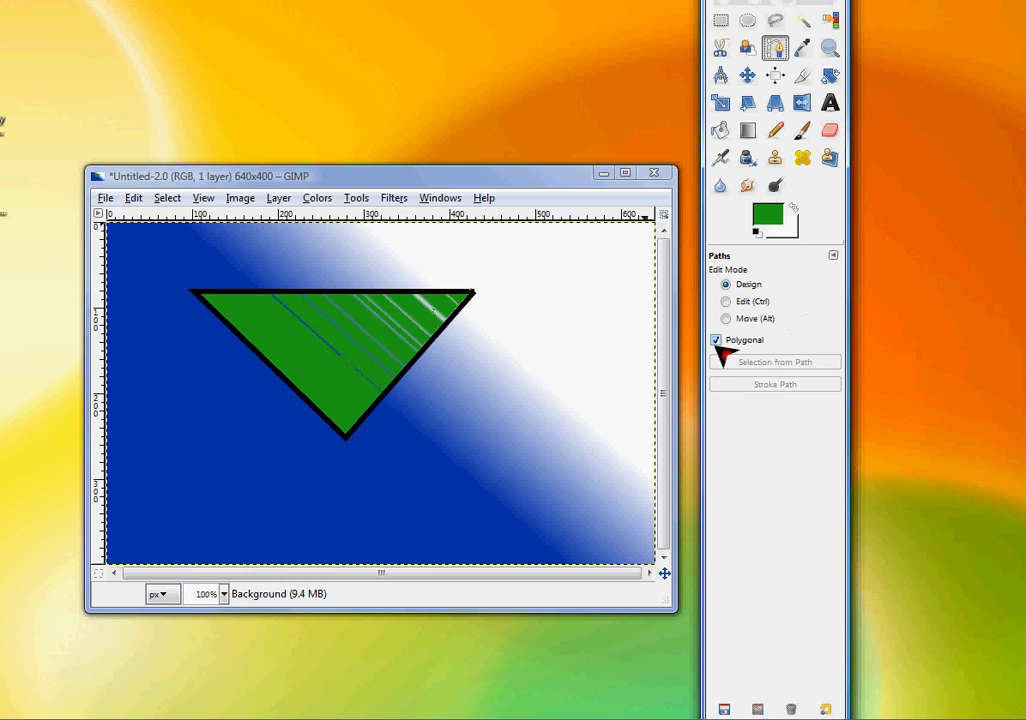
{"action": "left_click", "coordinate": [443, 487]}
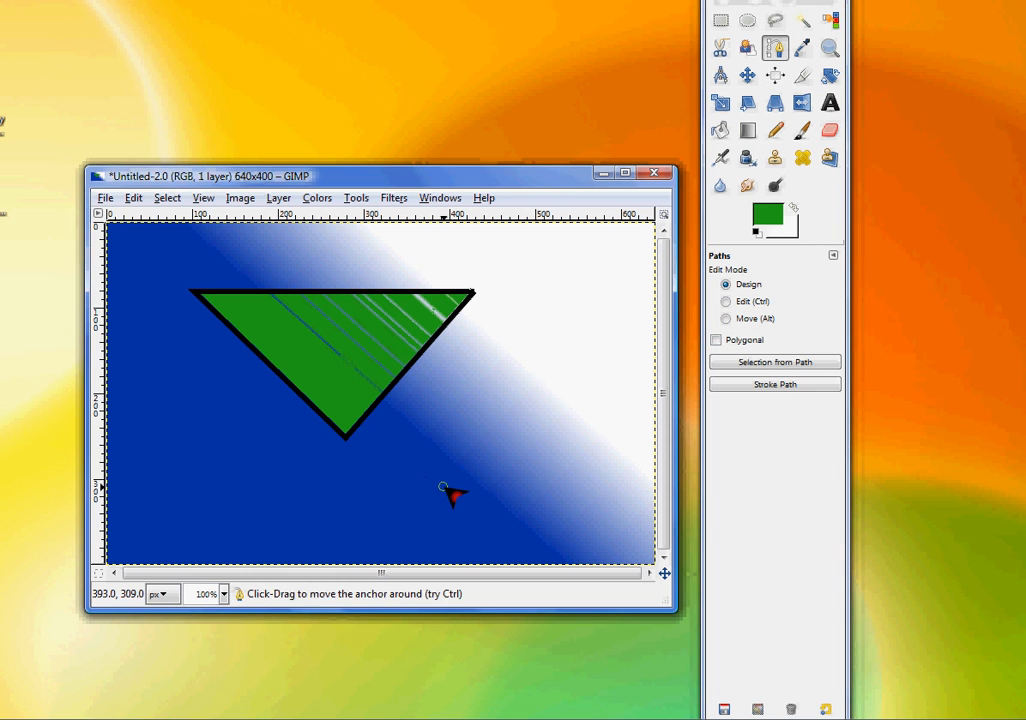
{"action": "left_click_drag", "start_coordinate": [442, 445], "coordinate": [499, 343]}
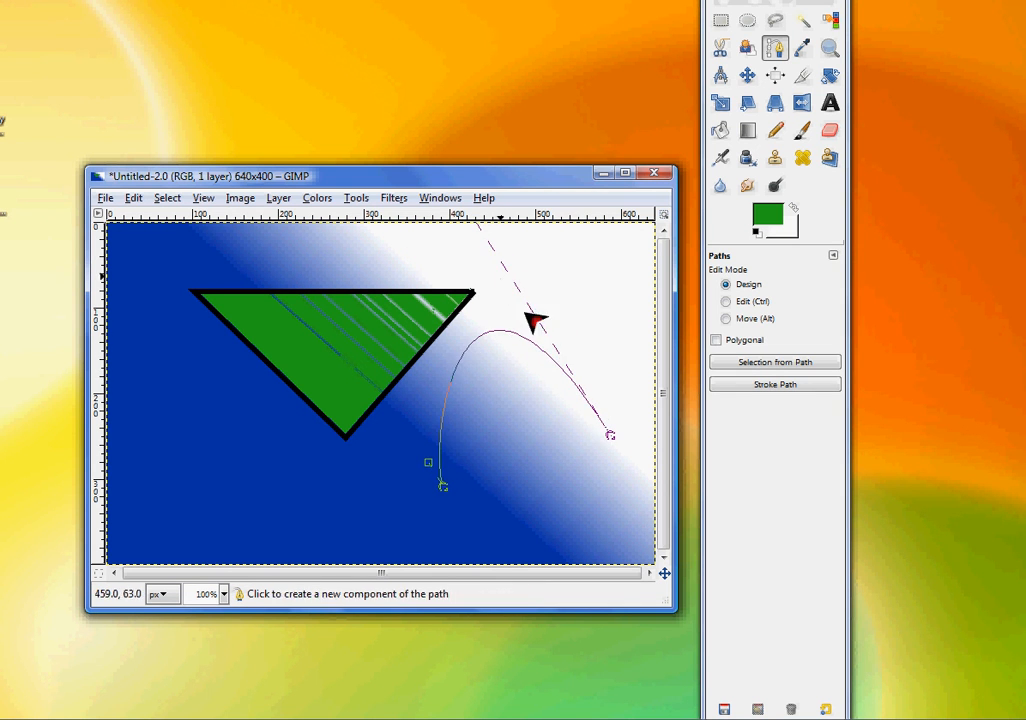
{"action": "left_click", "coordinate": [609, 436]}
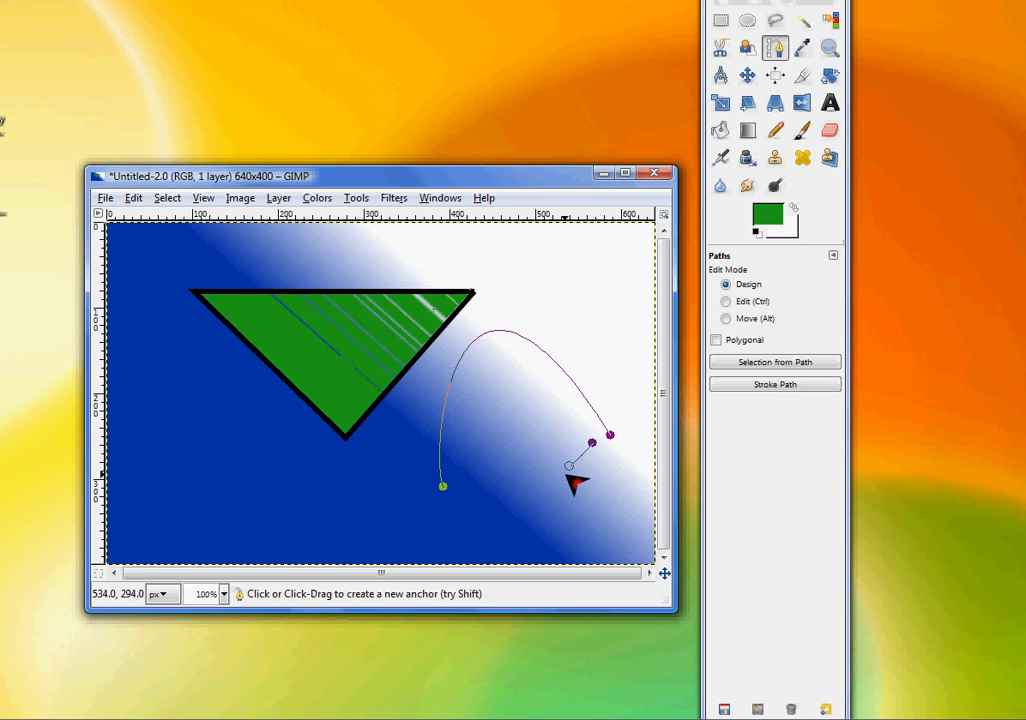
Add anchors inside the arch and close the path into a hooked shape with a straight-sided inner notch.
{"action": "left_click_drag", "start_coordinate": [569, 467], "coordinate": [500, 356]}
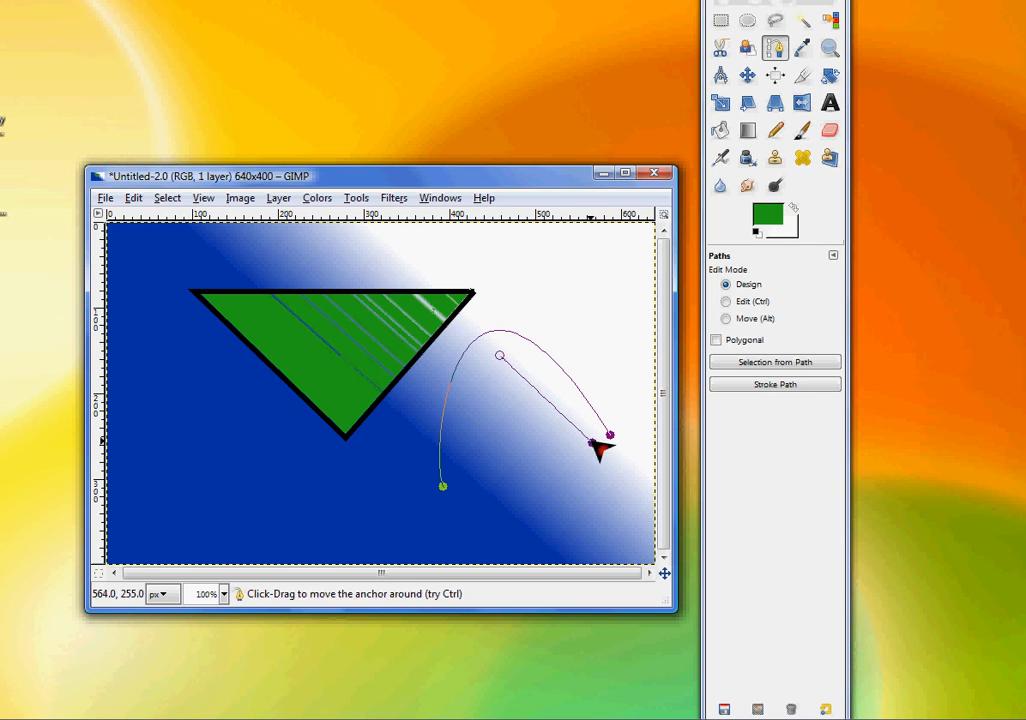
{"action": "left_click_drag", "start_coordinate": [592, 441], "coordinate": [620, 459]}
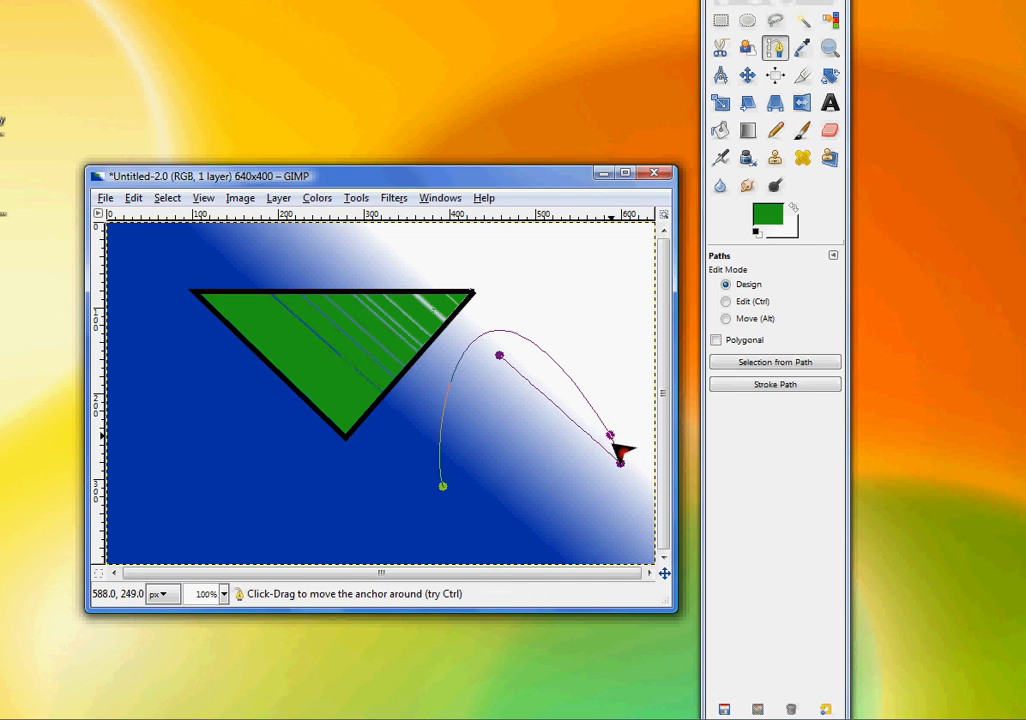
{"action": "left_click", "coordinate": [499, 355]}
{"action": "left_click", "coordinate": [511, 451]}
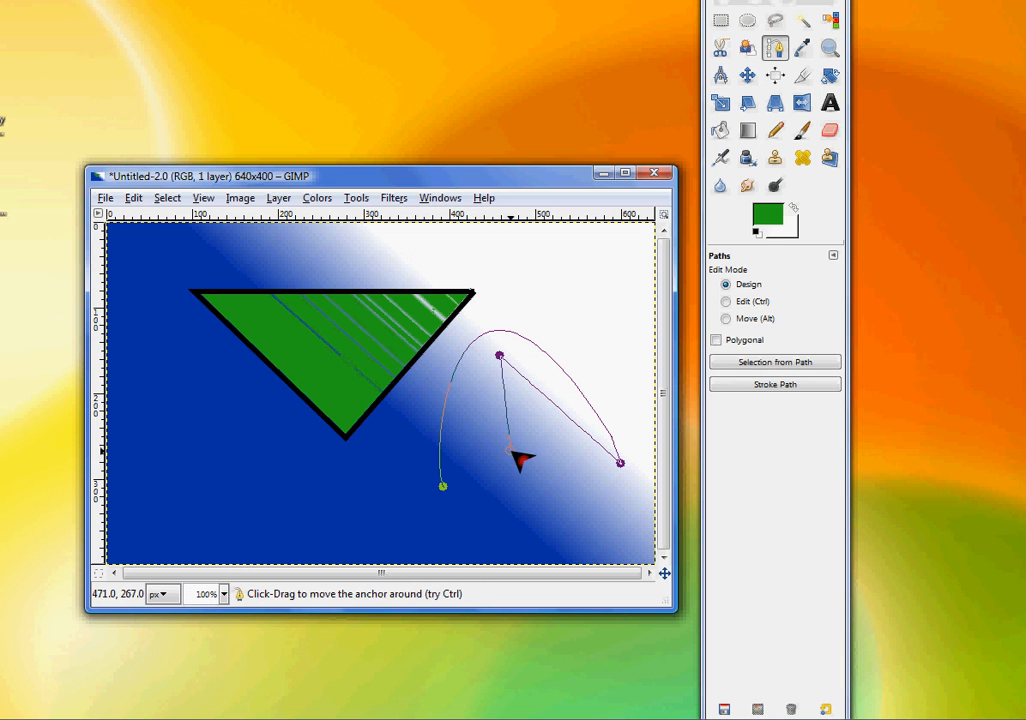
{"action": "left_click_drag", "start_coordinate": [511, 451], "coordinate": [497, 474]}
{"action": "left_click", "coordinate": [455, 483]}
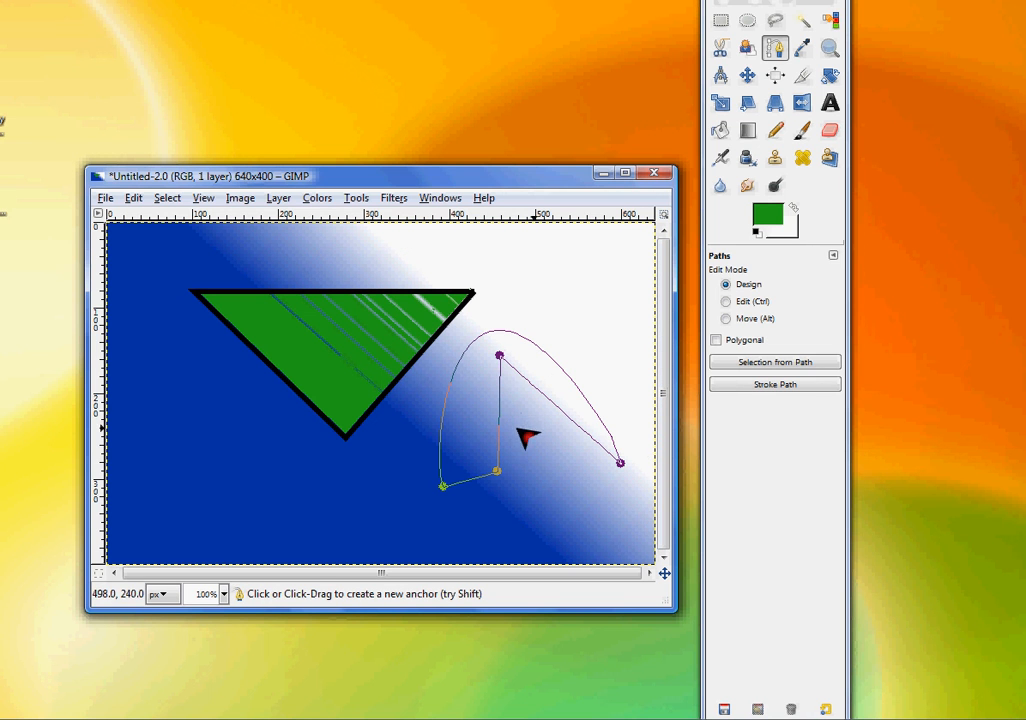
Stroke the arched path with a 6 px solid-color line in the green foreground color.
{"action": "left_click", "coordinate": [134, 199]}
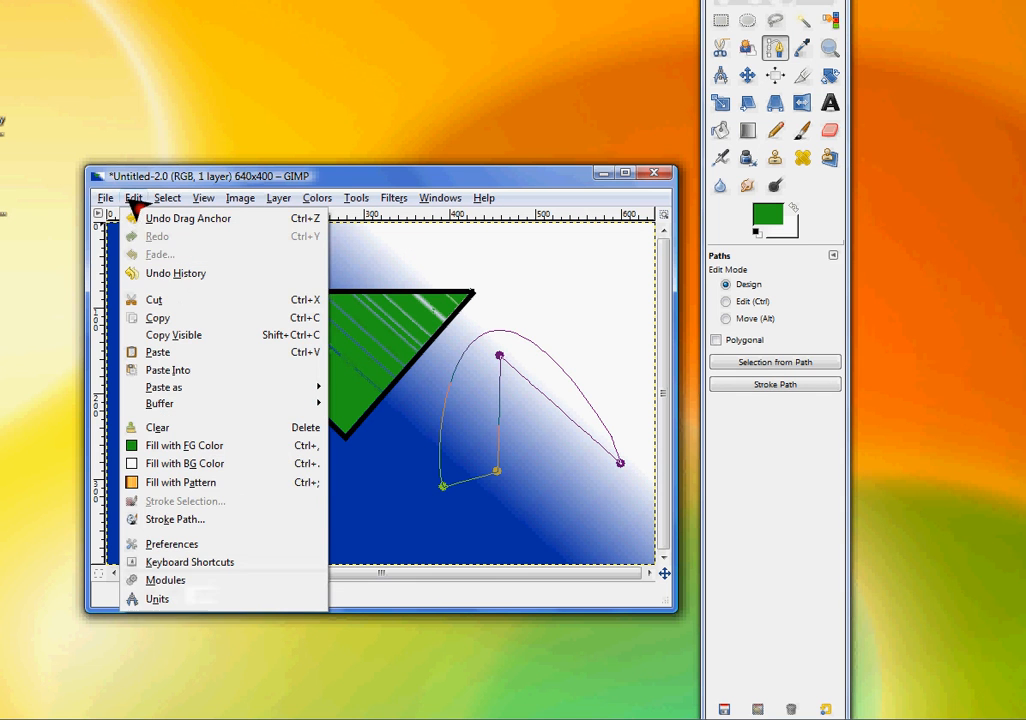
{"action": "left_click", "coordinate": [222, 520]}
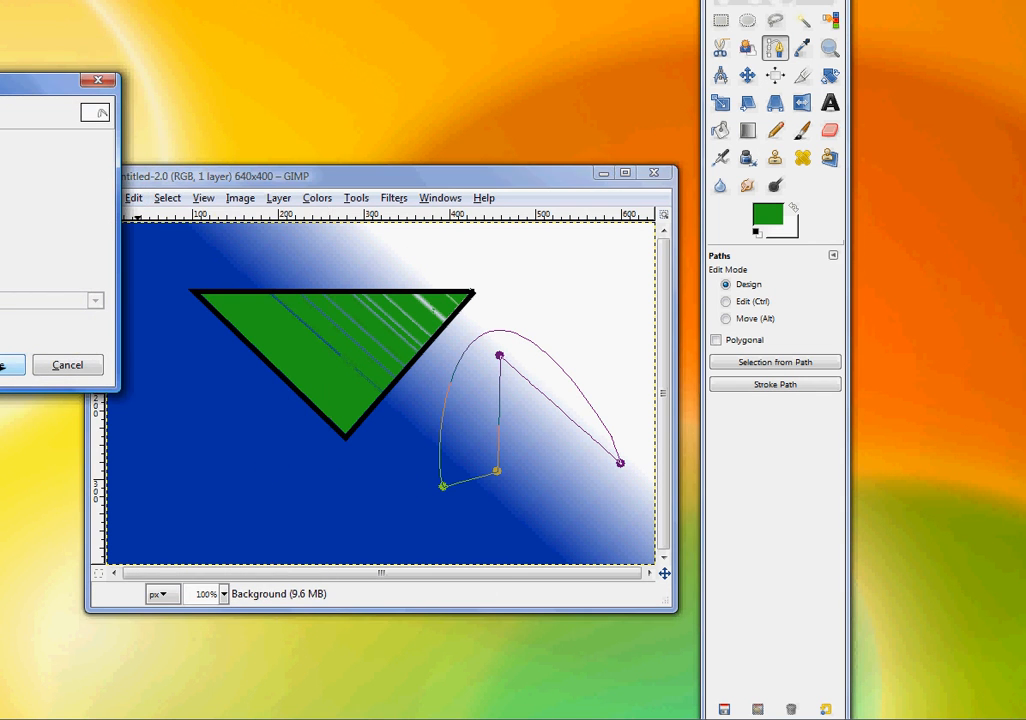
{"action": "left_click_drag", "start_coordinate": [5, 80], "coordinate": [313, 117]}
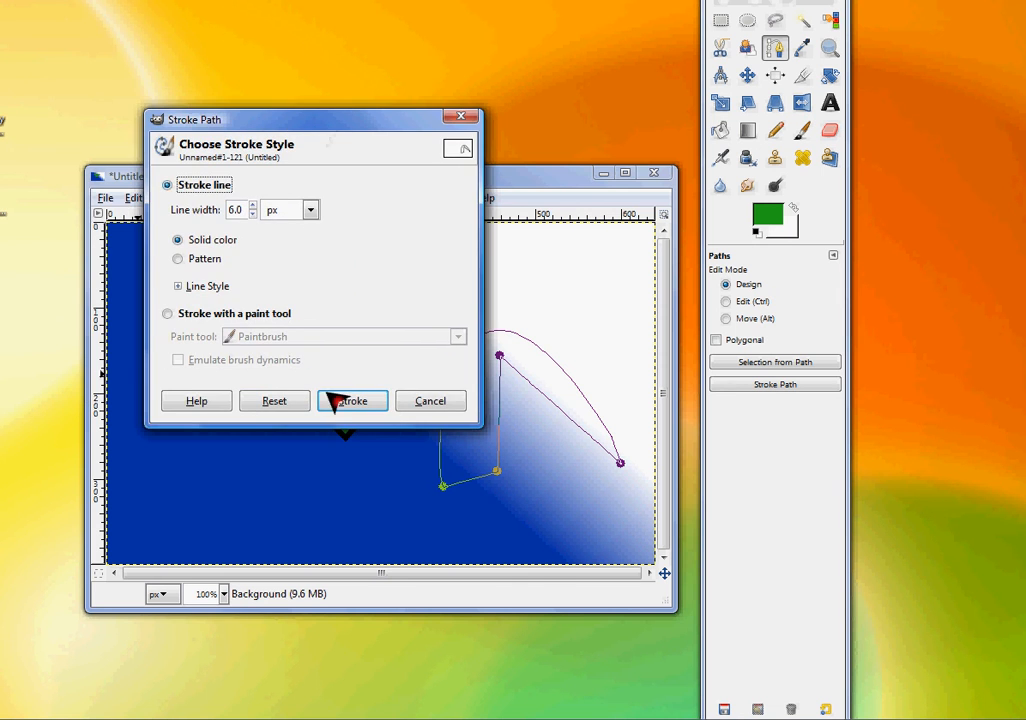
{"action": "left_click", "coordinate": [348, 400]}
Set the foreground color to black.
{"action": "left_click", "coordinate": [768, 213]}
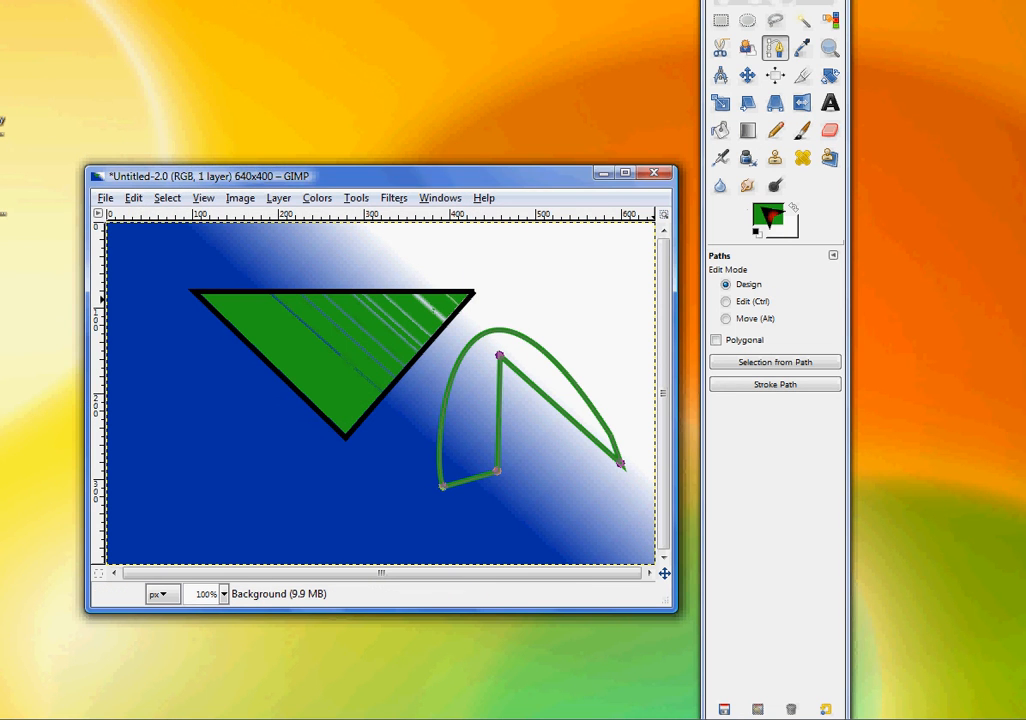
{"action": "left_click", "coordinate": [0, 158]}
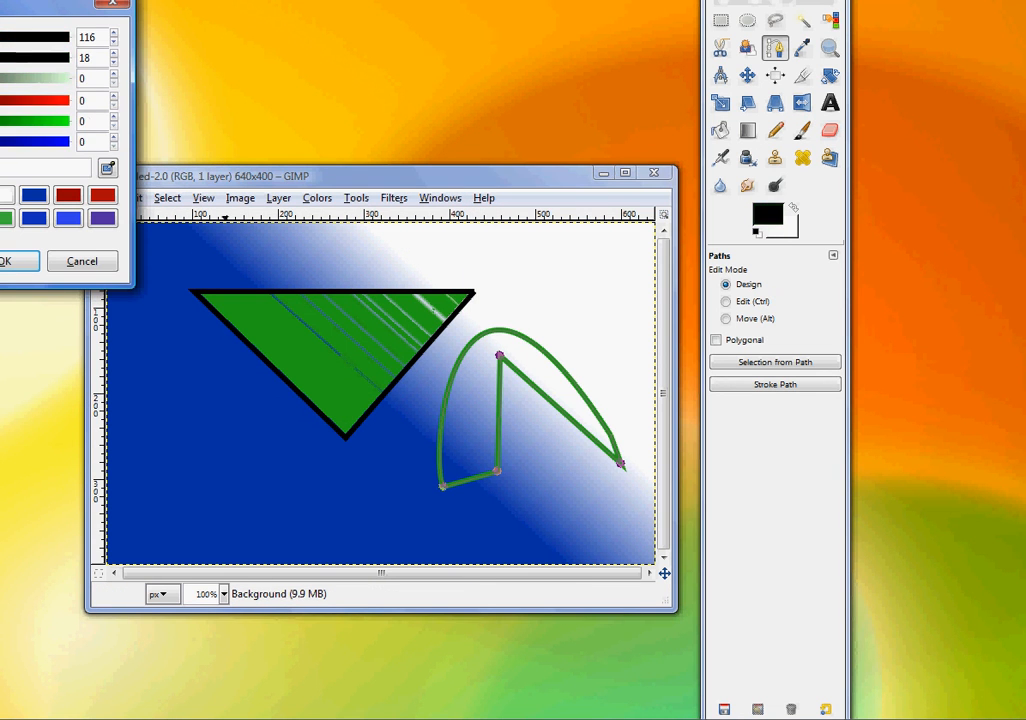
{"action": "left_click", "coordinate": [5, 261]}
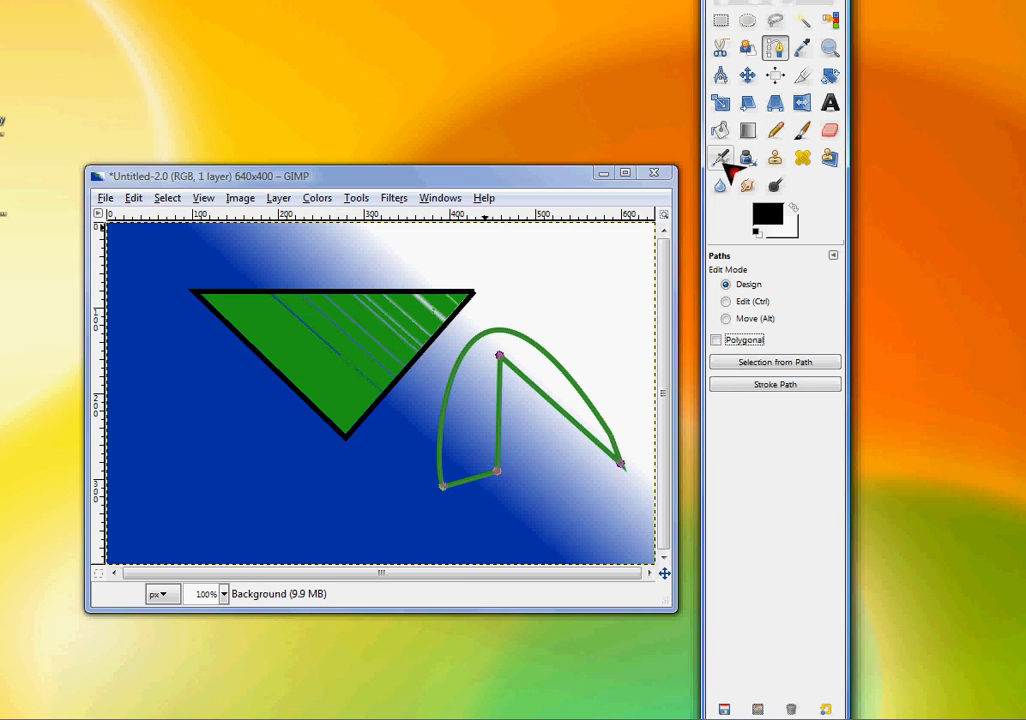
Bucket-fill the gradient bands inside the green arched outline with black, one after another.
{"action": "left_click", "coordinate": [720, 130]}
{"action": "left_click", "coordinate": [483, 388]}
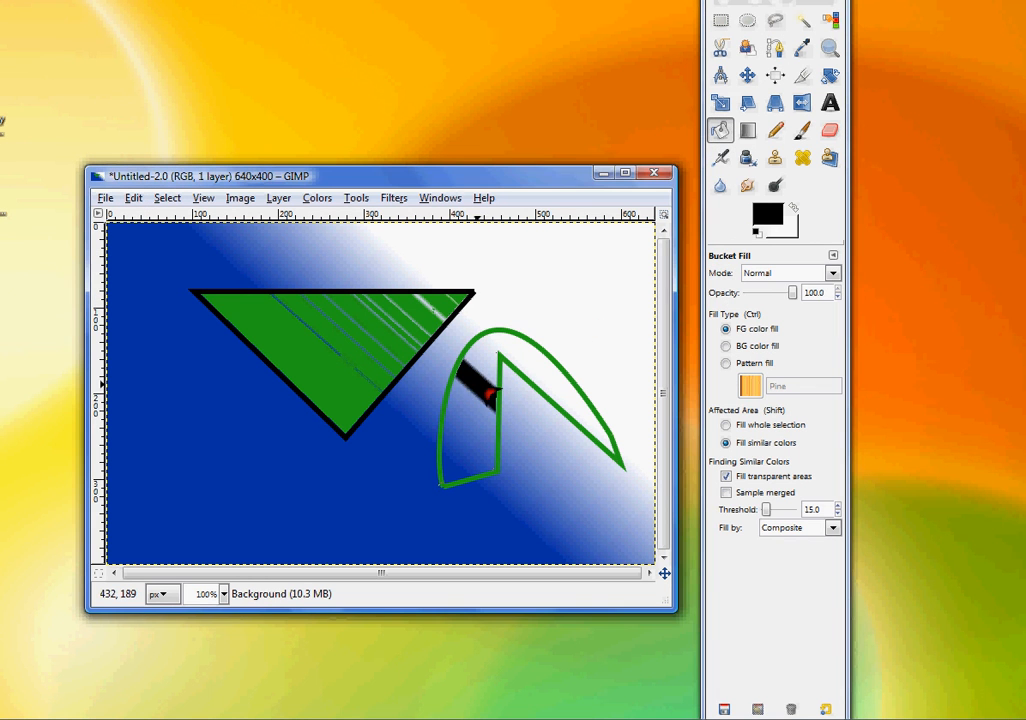
{"action": "left_click", "coordinate": [482, 454]}
{"action": "left_click", "coordinate": [470, 476]}
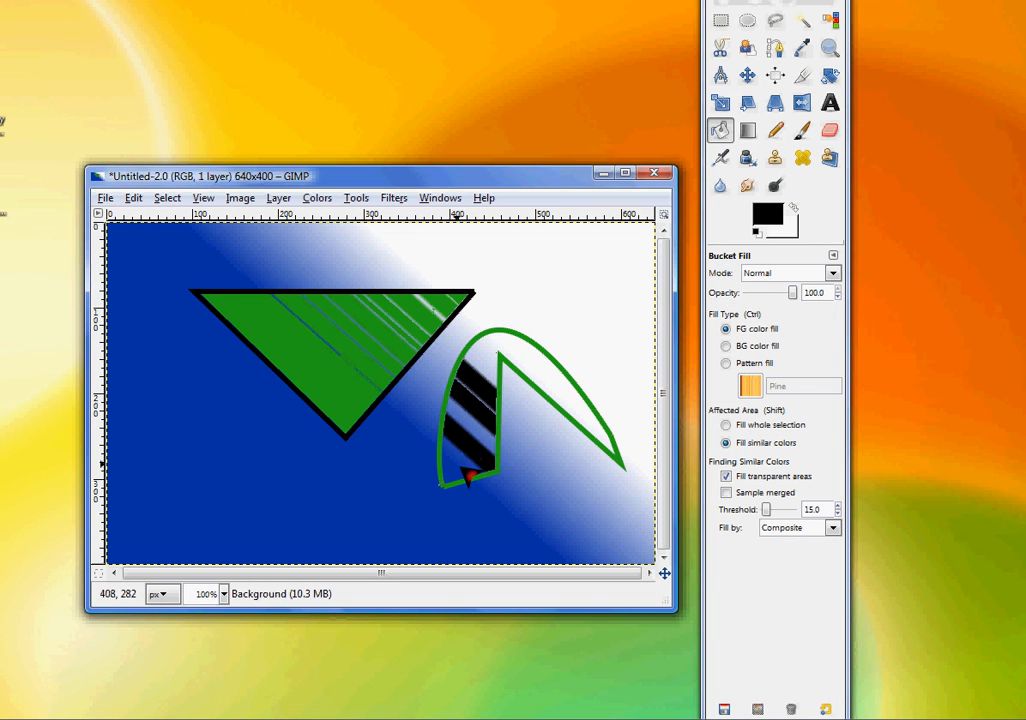
{"action": "left_click", "coordinate": [471, 452]}
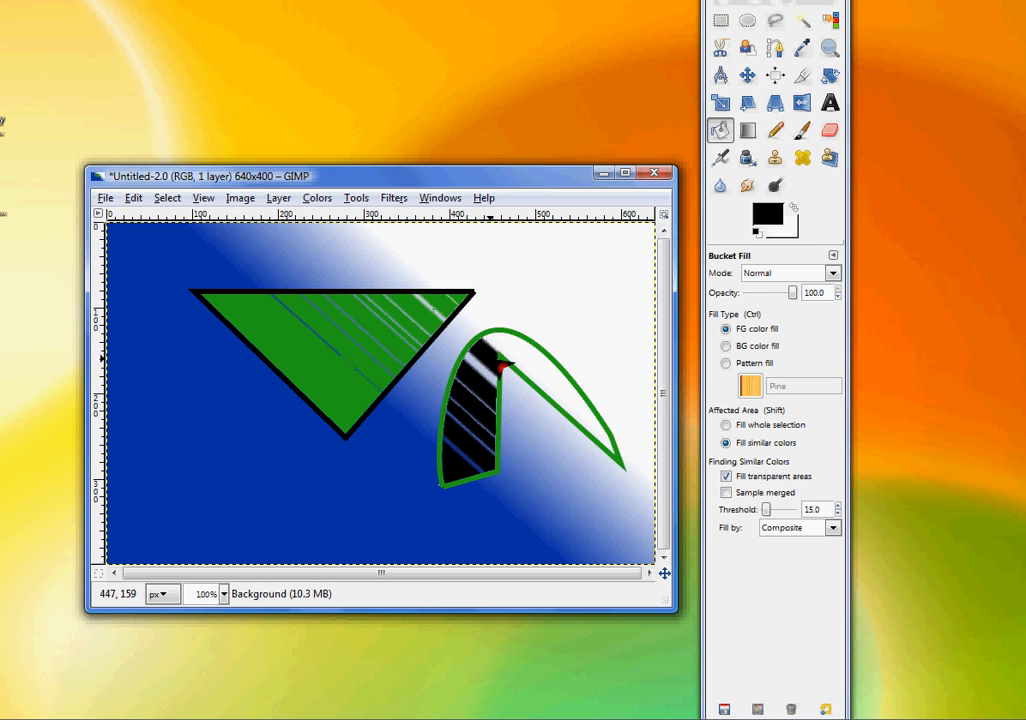
{"action": "left_click", "coordinate": [531, 366]}
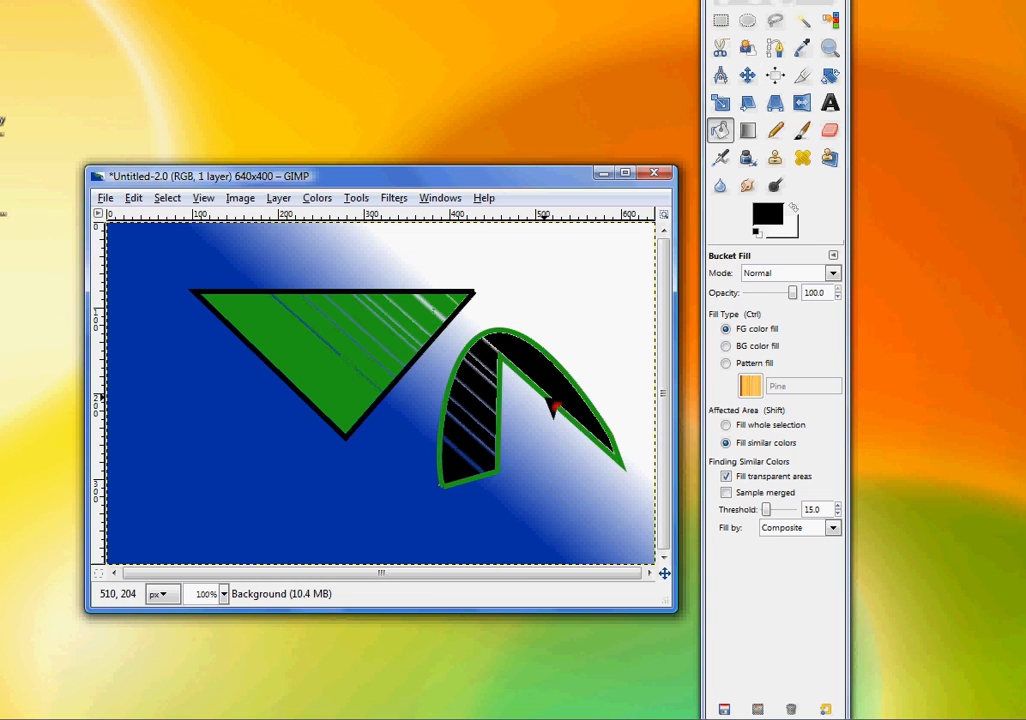
Draw a new non-polygonal path across the arched shape and stretch its anchors outward beyond both sides of the arch.
{"action": "left_click", "coordinate": [776, 50]}
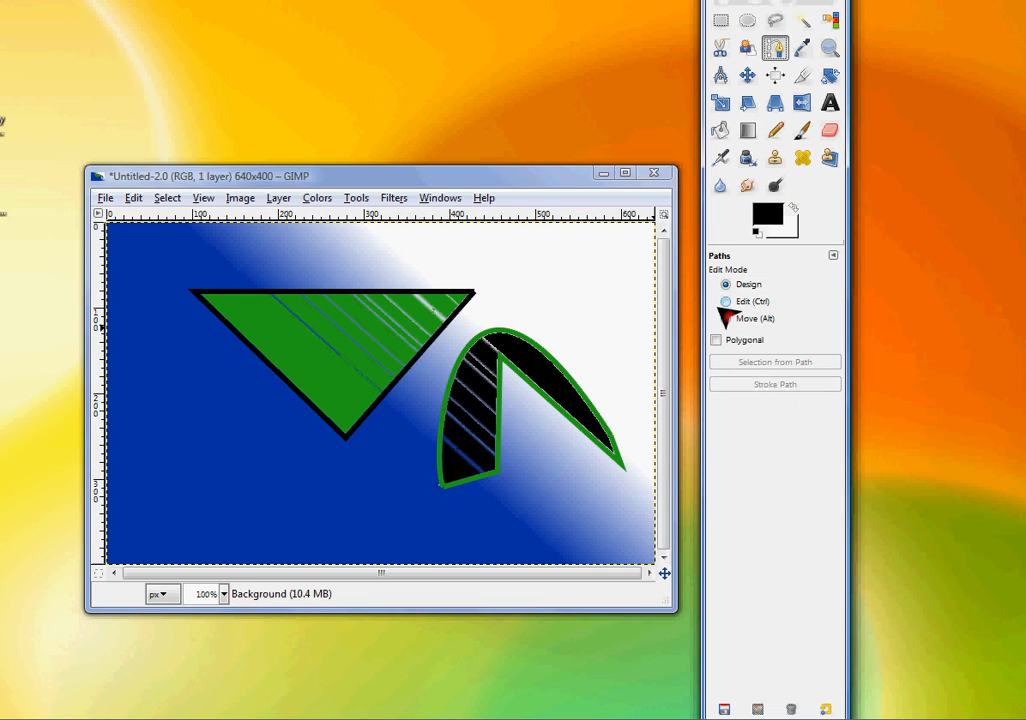
{"action": "left_click", "coordinate": [504, 409]}
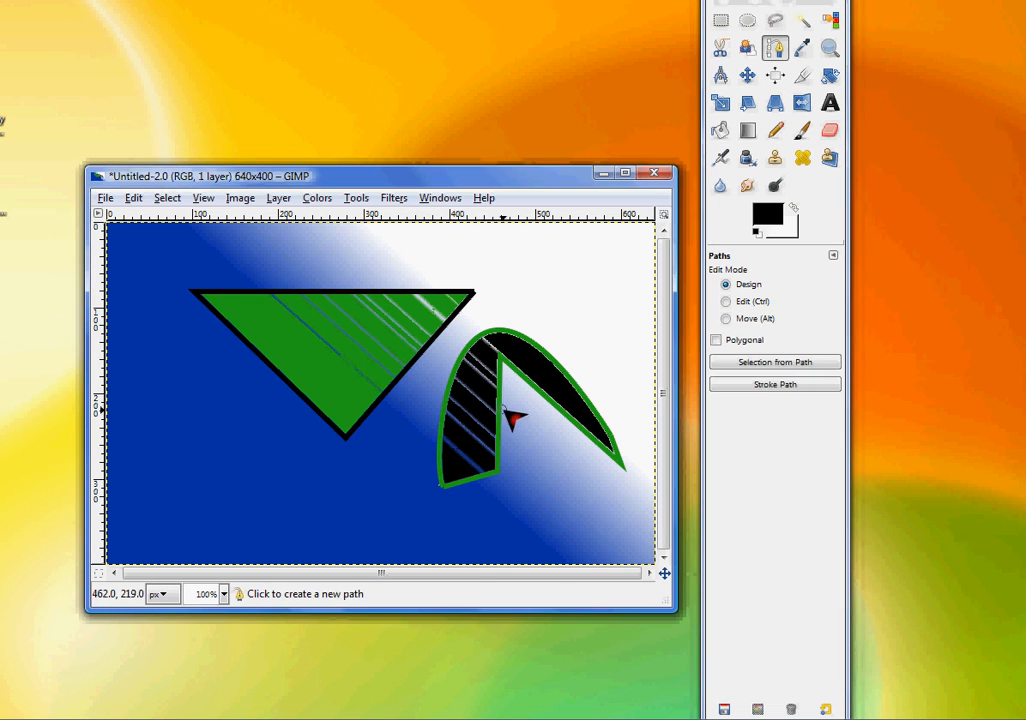
{"action": "left_click", "coordinate": [529, 393]}
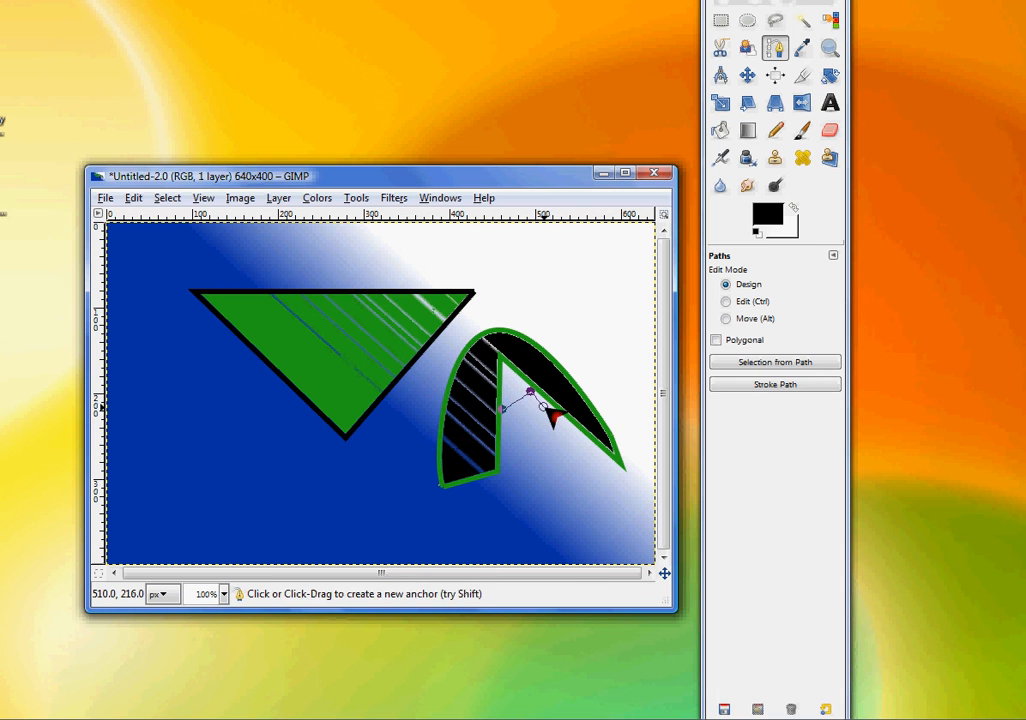
{"action": "left_click", "coordinate": [543, 406]}
{"action": "left_click_drag", "start_coordinate": [543, 407], "coordinate": [599, 379]}
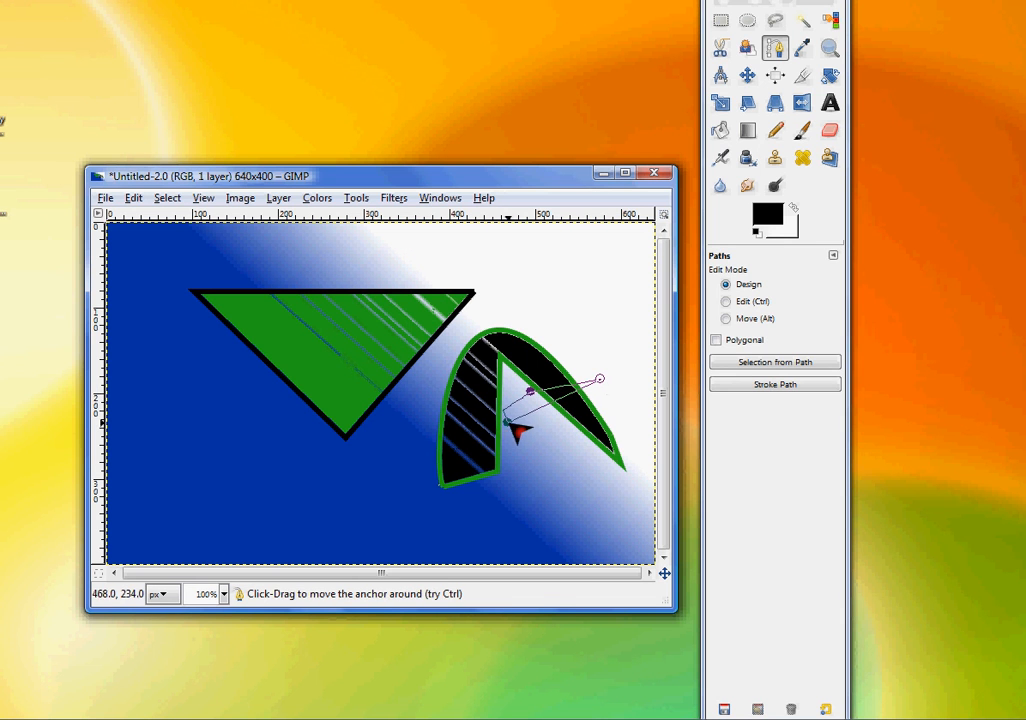
{"action": "left_click_drag", "start_coordinate": [515, 426], "coordinate": [446, 460]}
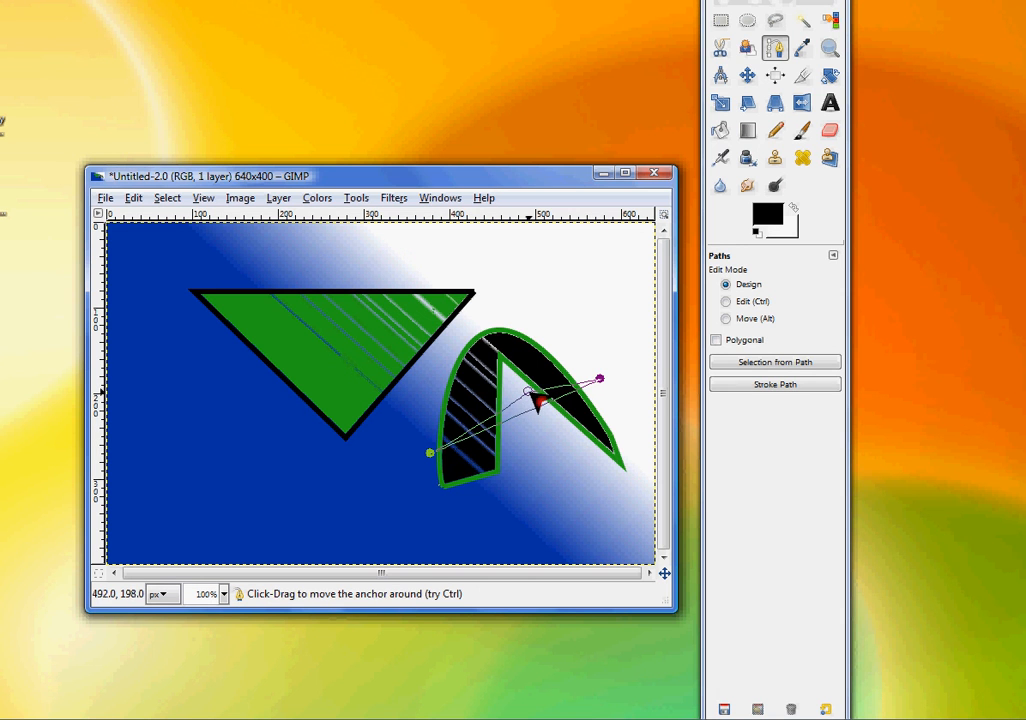
{"action": "left_click_drag", "start_coordinate": [537, 394], "coordinate": [505, 398]}
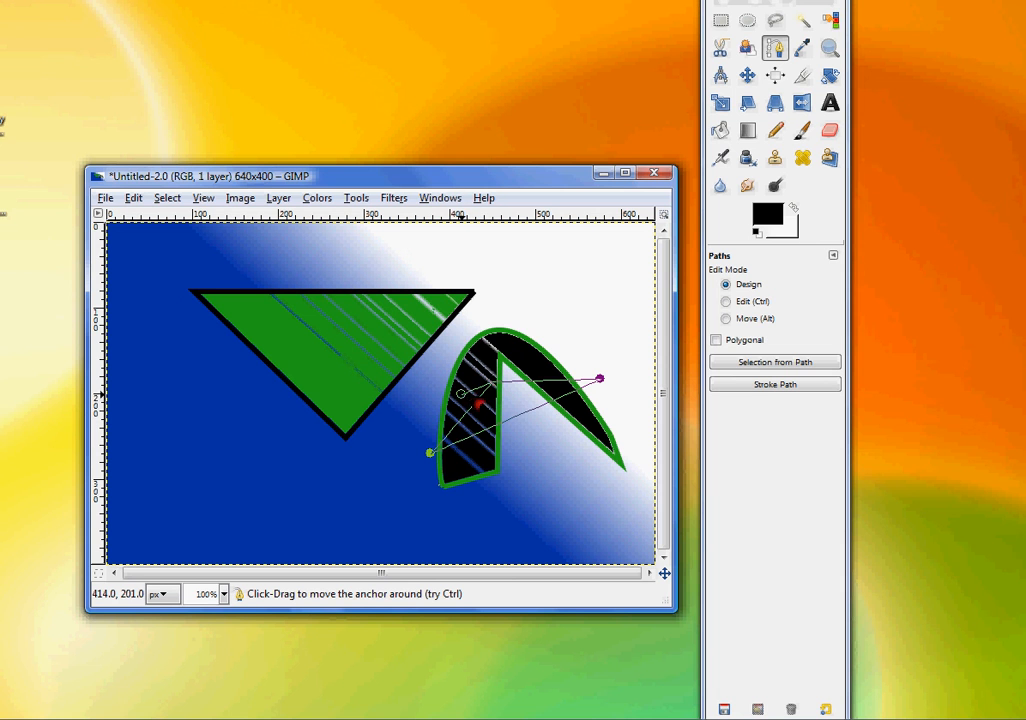
{"action": "left_click_drag", "start_coordinate": [463, 395], "coordinate": [473, 403]}
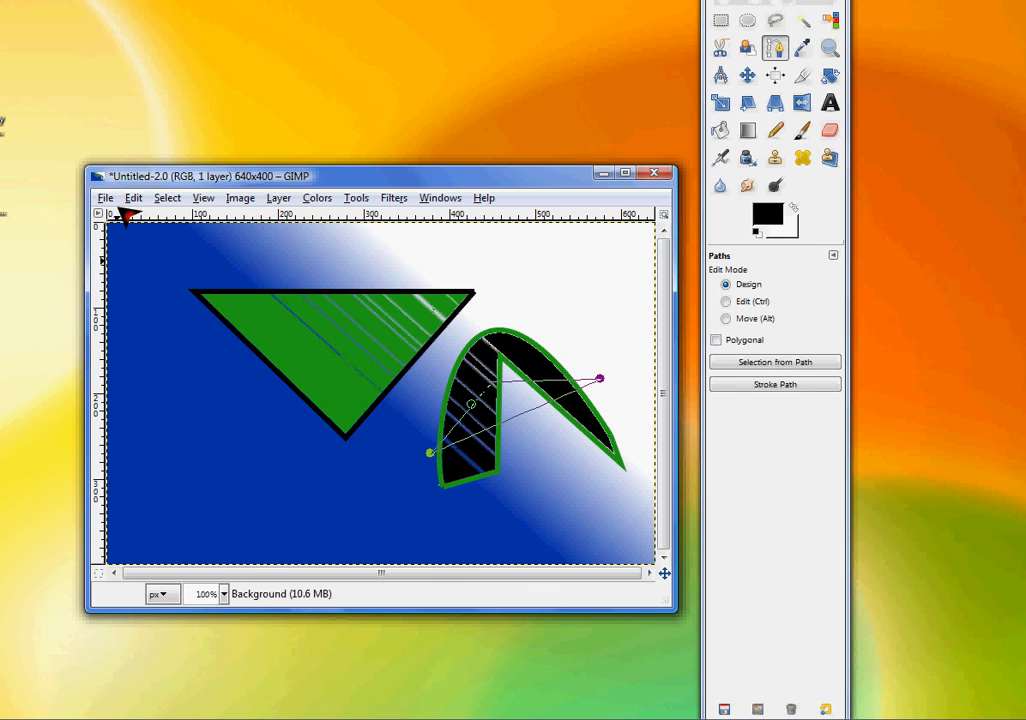
Stroke the new path across the arched shape with a line in the black foreground color.
{"action": "left_click", "coordinate": [135, 204]}
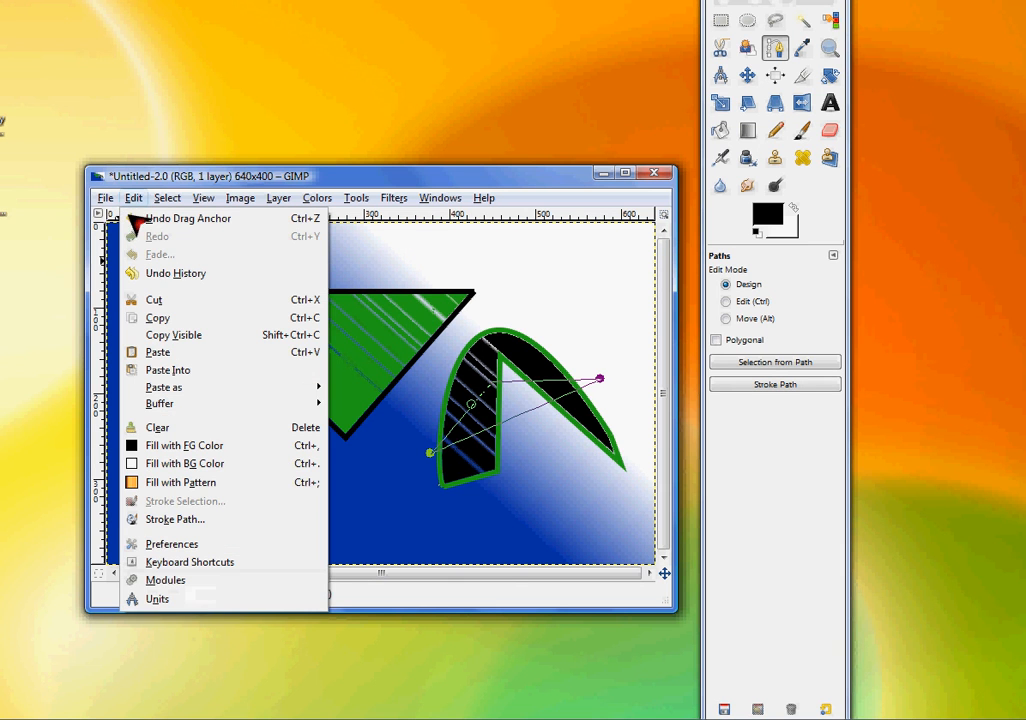
{"action": "left_click", "coordinate": [180, 519]}
{"action": "mouse_move", "coordinate": [70, 113]}
{"action": "left_mouse_down"}
{"action": "mouse_move", "coordinate": [305, 119]}
{"action": "mouse_move", "coordinate": [516, 165]}
{"action": "left_mouse_up"}
{"action": "left_click", "coordinate": [448, 442]}
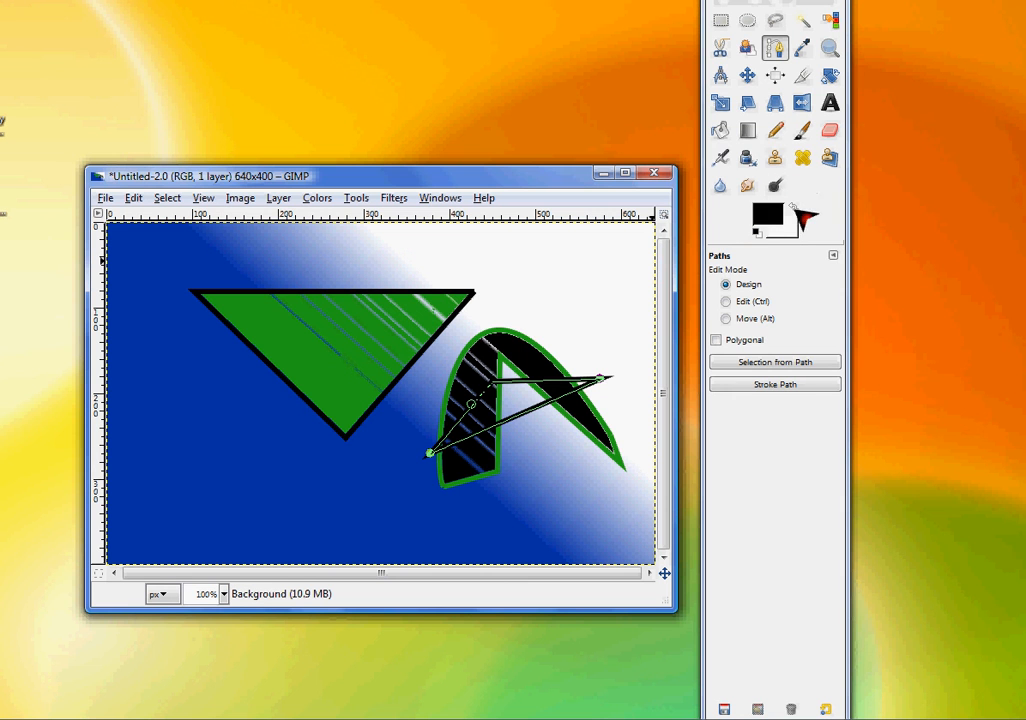
Swap the foreground and background colors and bucket-fill the enclosed area between the crossing black lines with white.
{"action": "left_click", "coordinate": [796, 210]}
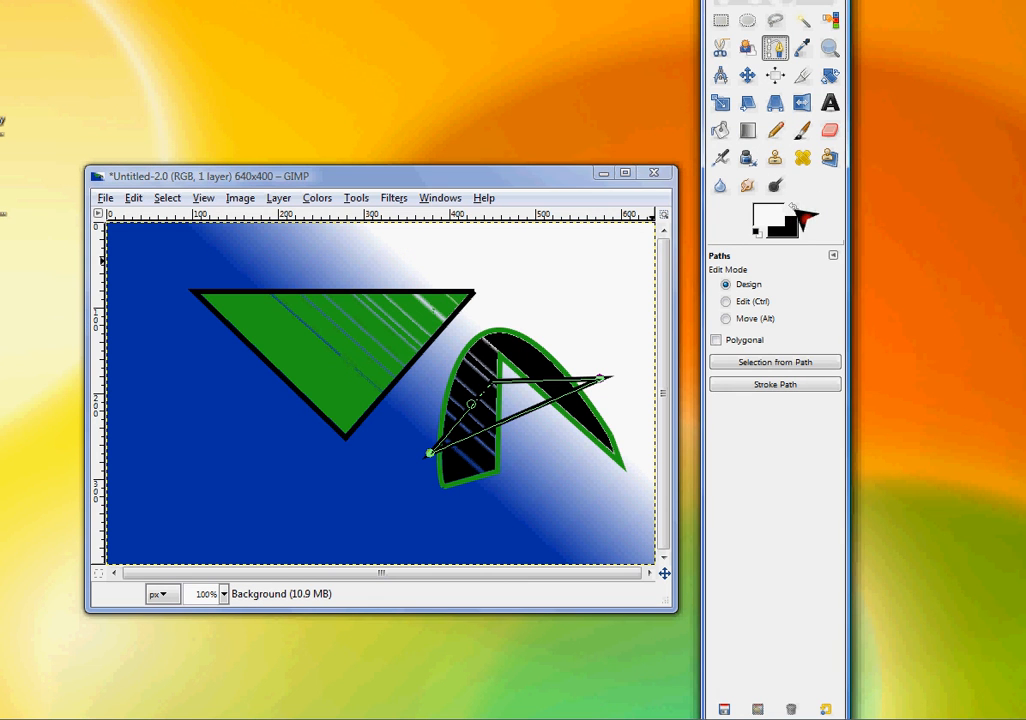
{"action": "left_click", "coordinate": [720, 130]}
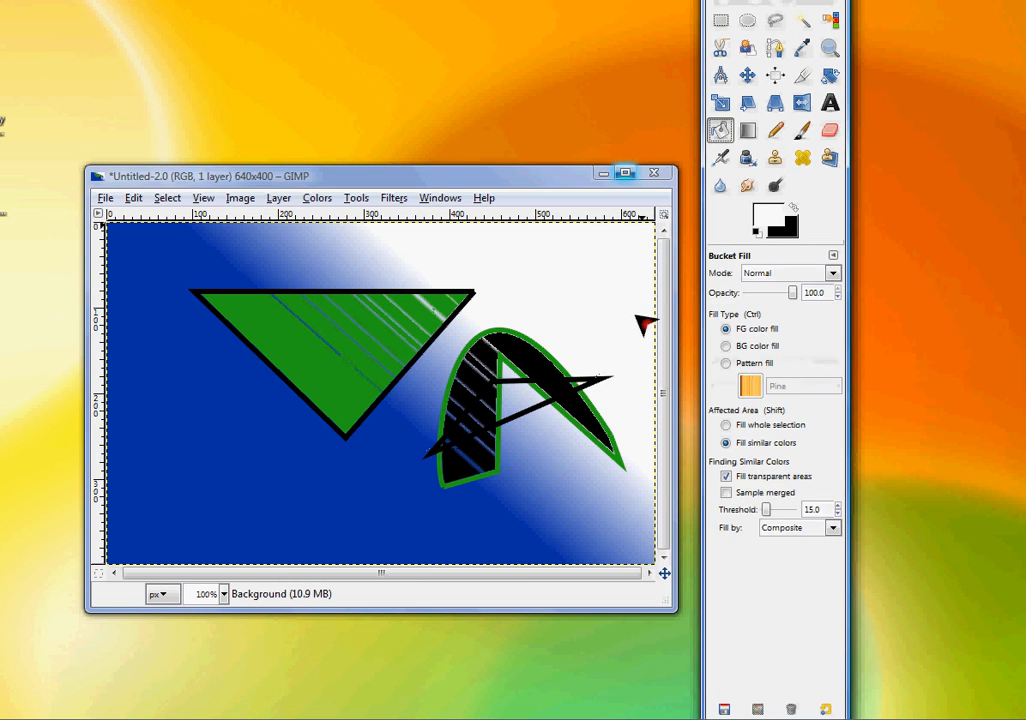
{"action": "left_click", "coordinate": [522, 398]}
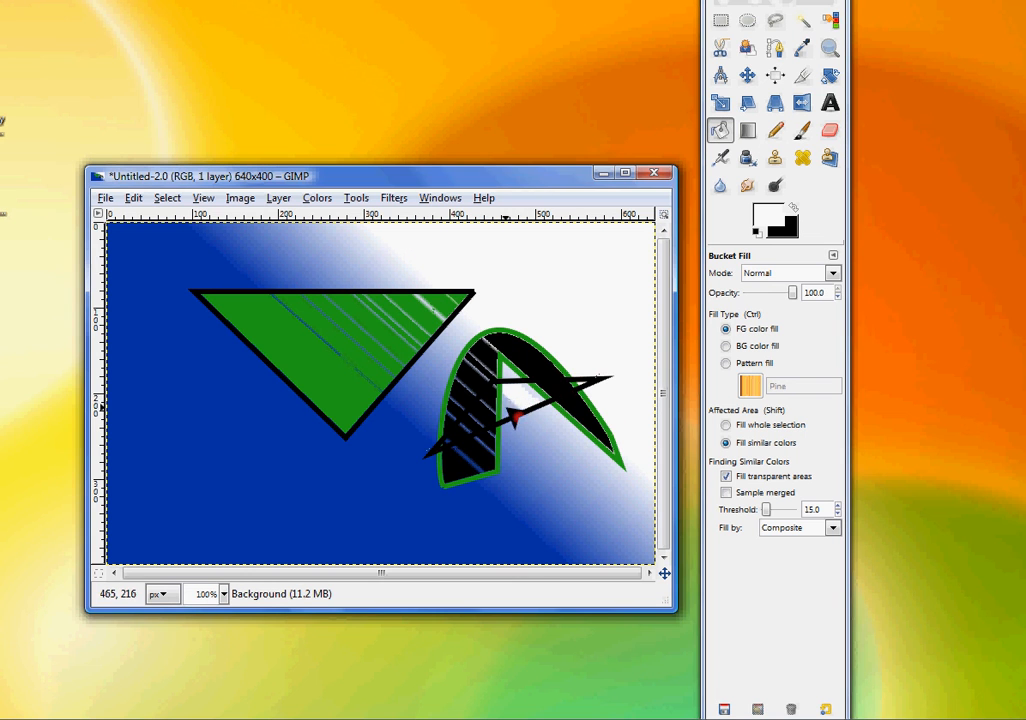
{"action": "left_click", "coordinate": [480, 418]}
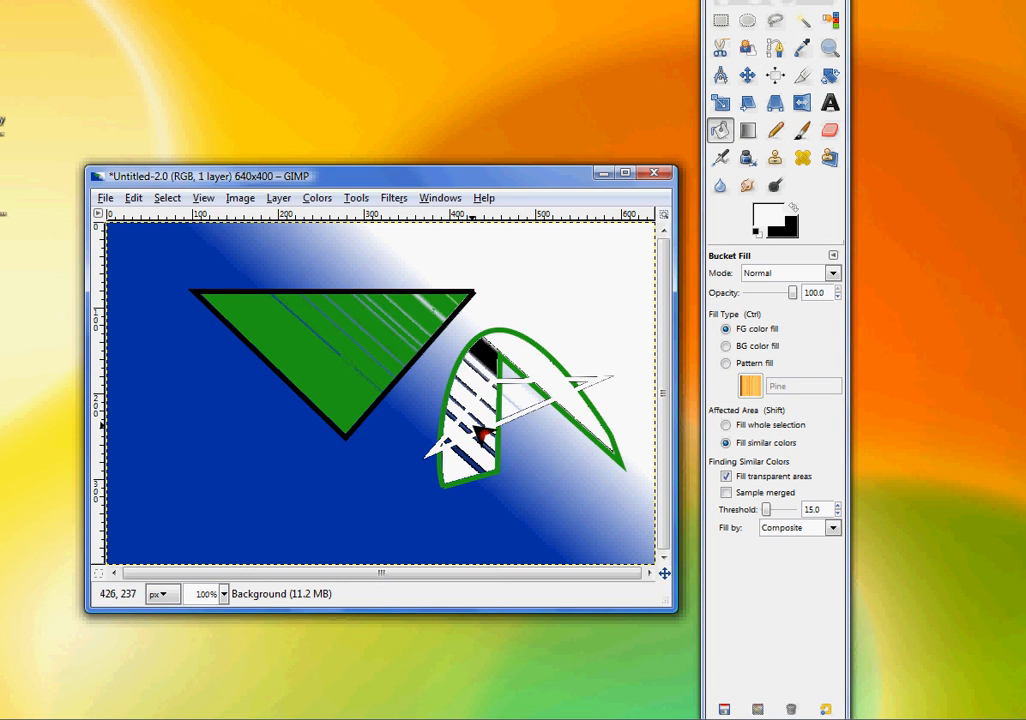
{"action": "left_click", "coordinate": [133, 200]}
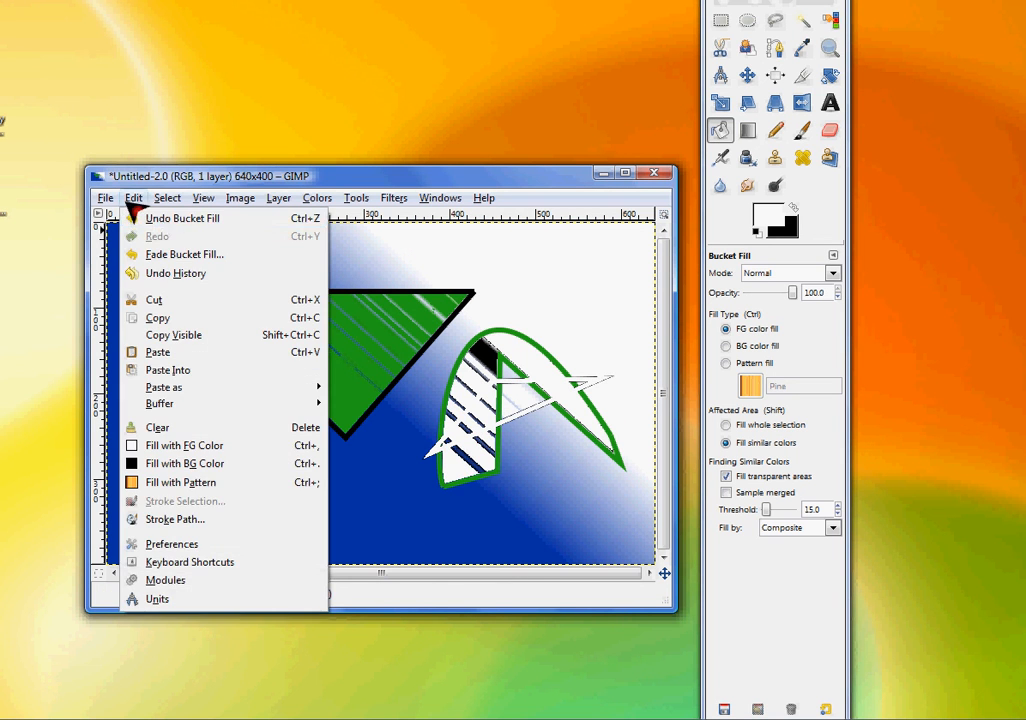
{"action": "left_click", "coordinate": [172, 224]}
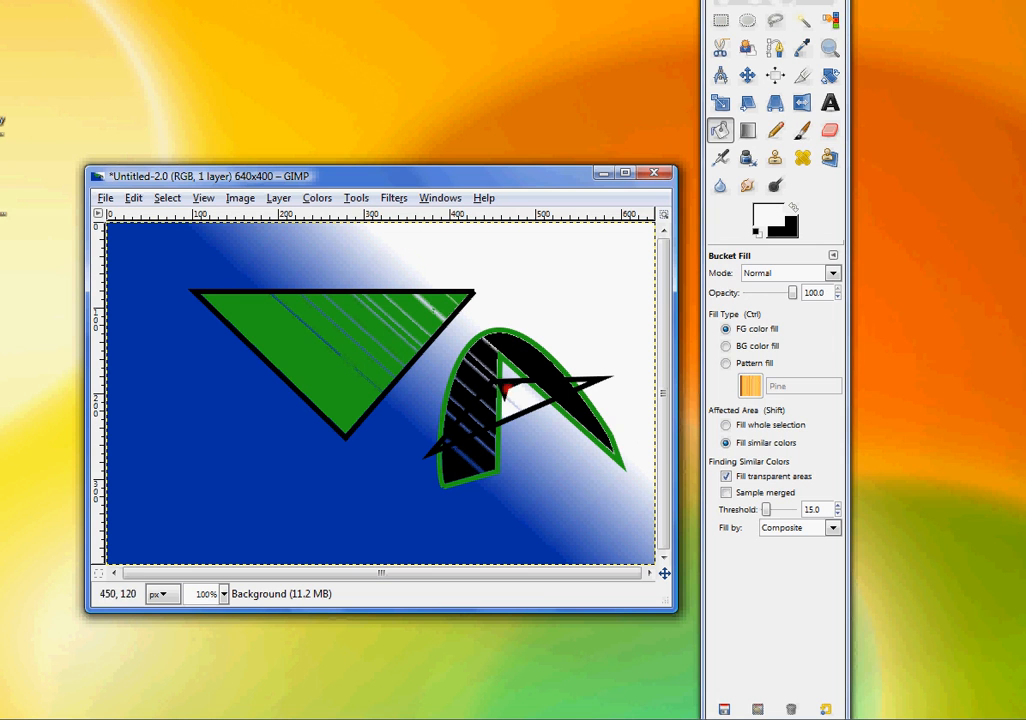
Add the white text "Triangles and A" in the lower-left area of the image, below the green triangle.
{"action": "left_click", "coordinate": [830, 103]}
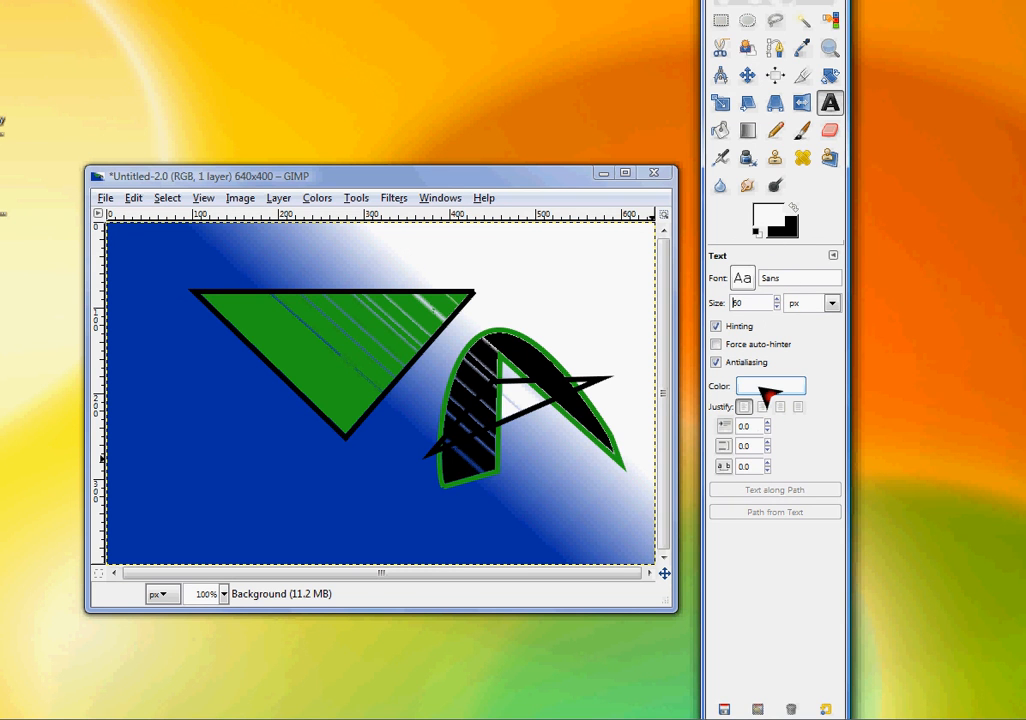
{"action": "left_click", "coordinate": [188, 516]}
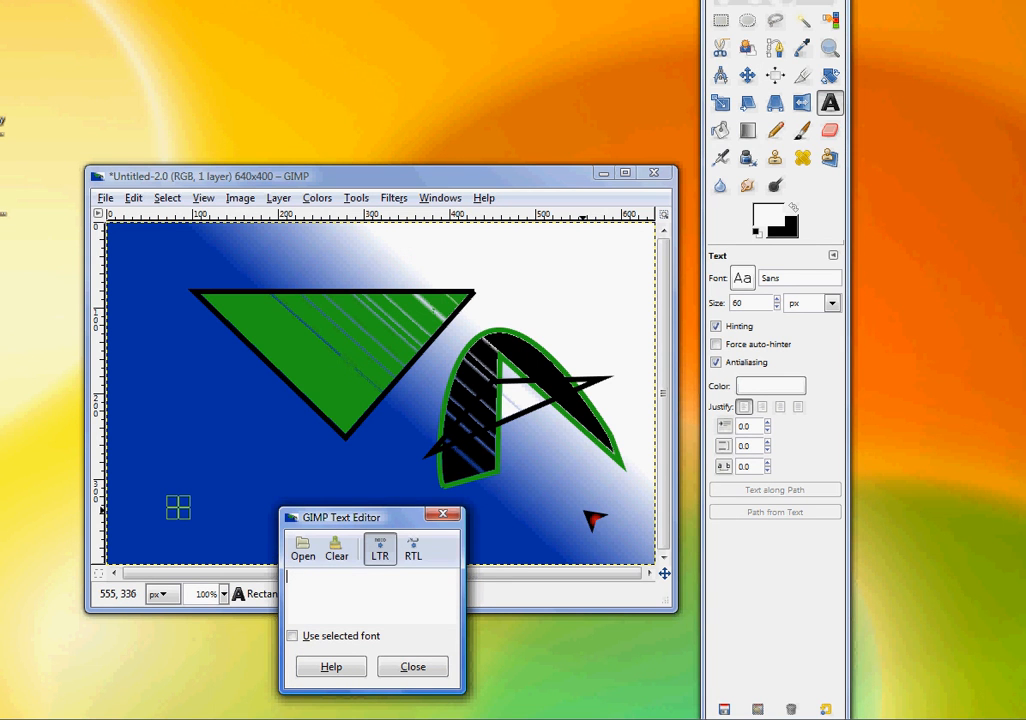
{"action": "type", "text": "Triangles"}
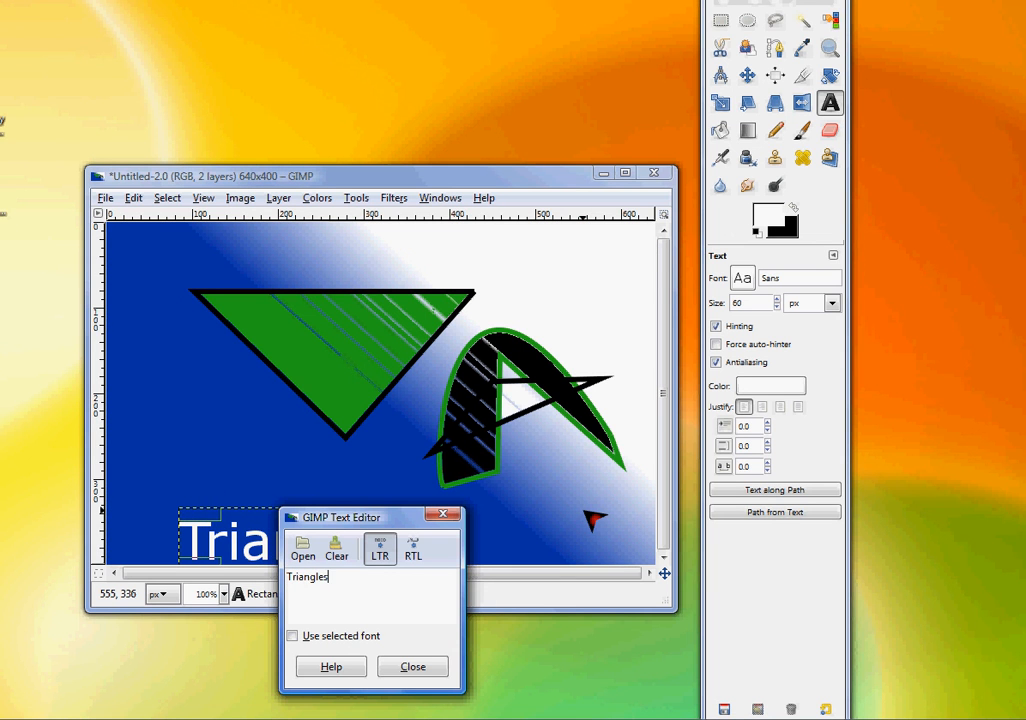
{"action": "type", "text": " and "}
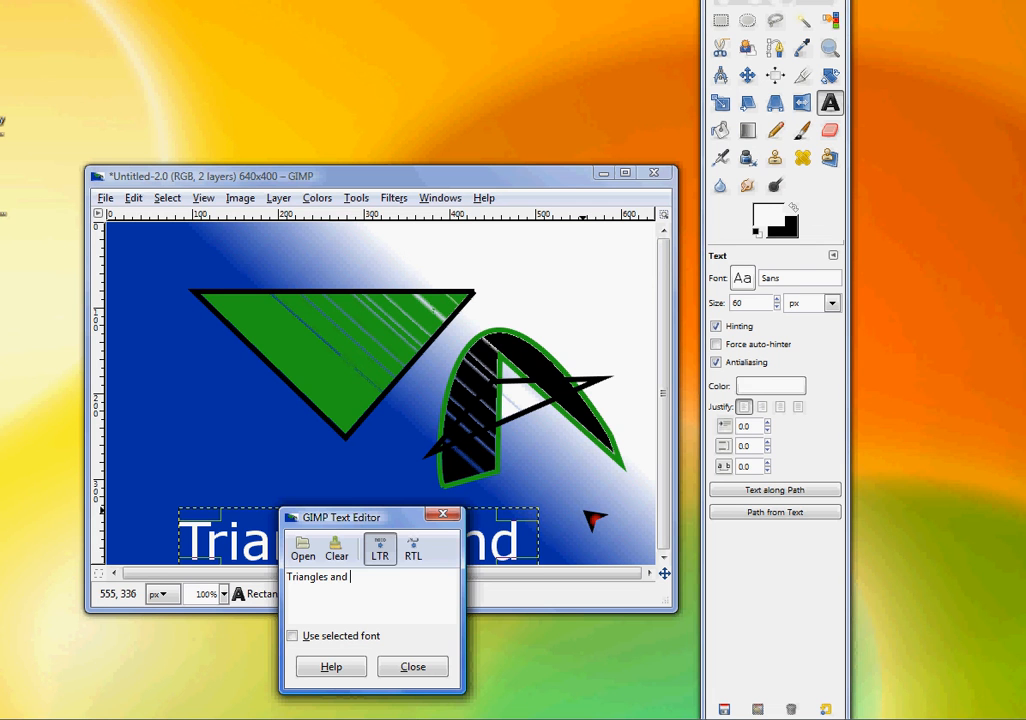
{"action": "type", "text": "A"}
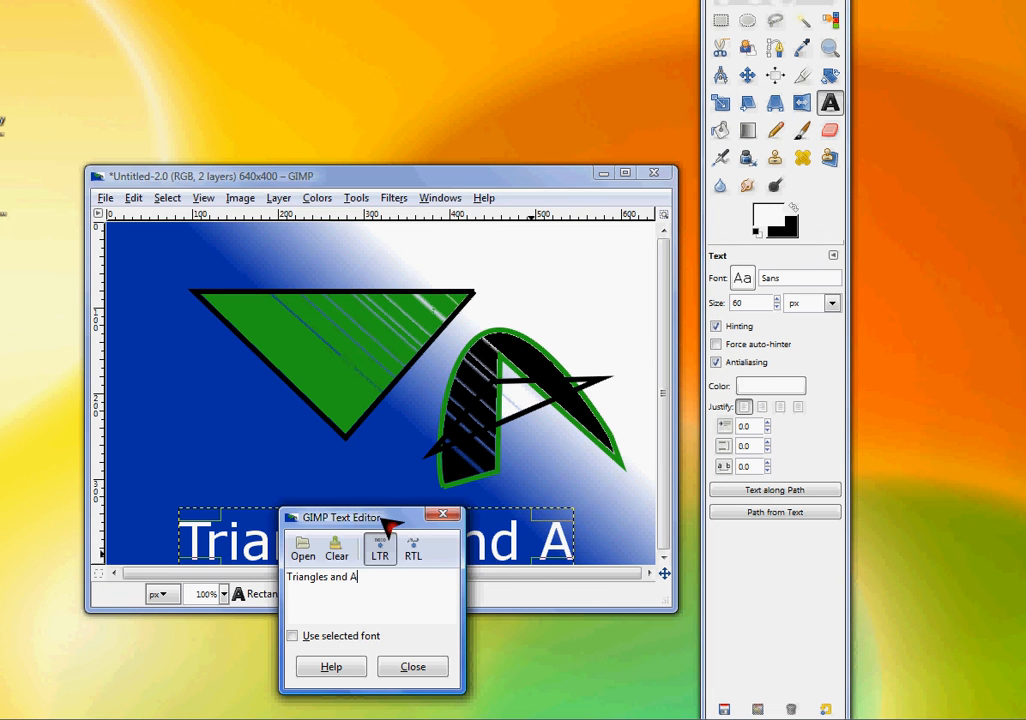
Change the font of the "Triangles and A" text to Neurochrome.
{"action": "left_click_drag", "start_coordinate": [388, 521], "coordinate": [421, 538]}
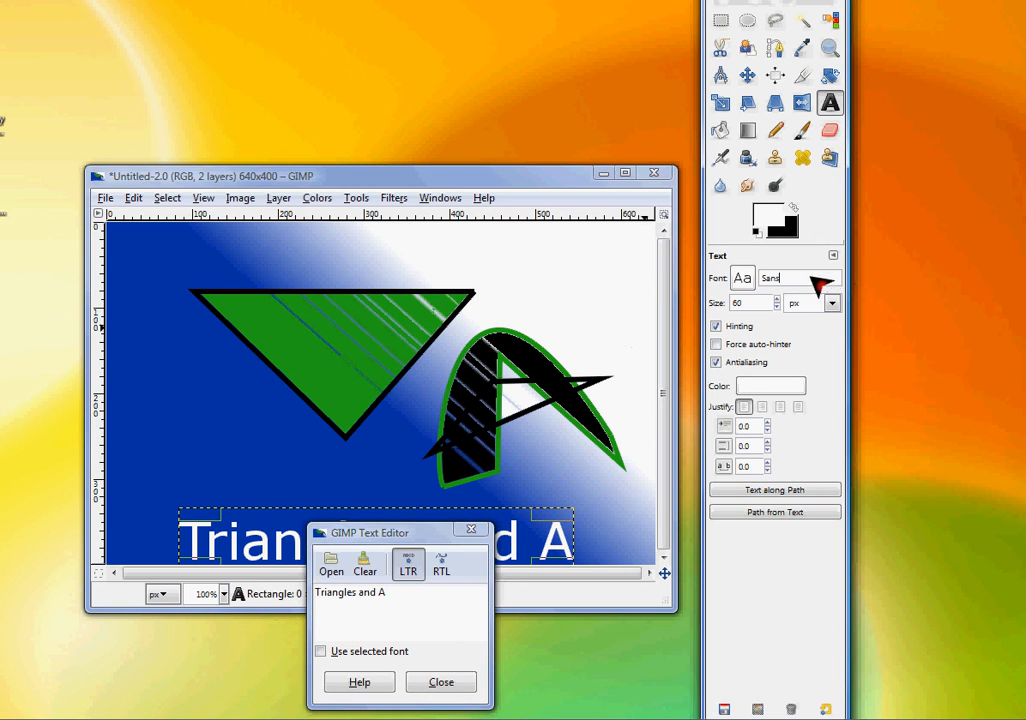
{"action": "left_click_drag", "start_coordinate": [784, 279], "coordinate": [768, 279]}
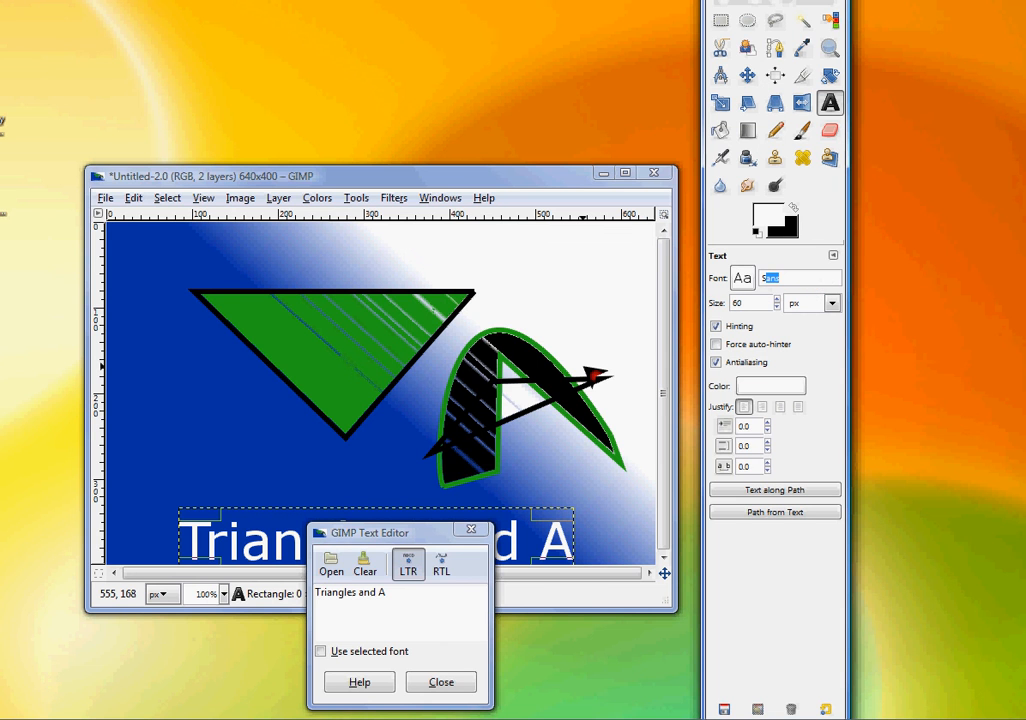
{"action": "key", "text": "BackSpace"}
{"action": "key", "text": "BackSpace"}
{"action": "type", "text": "neu"}
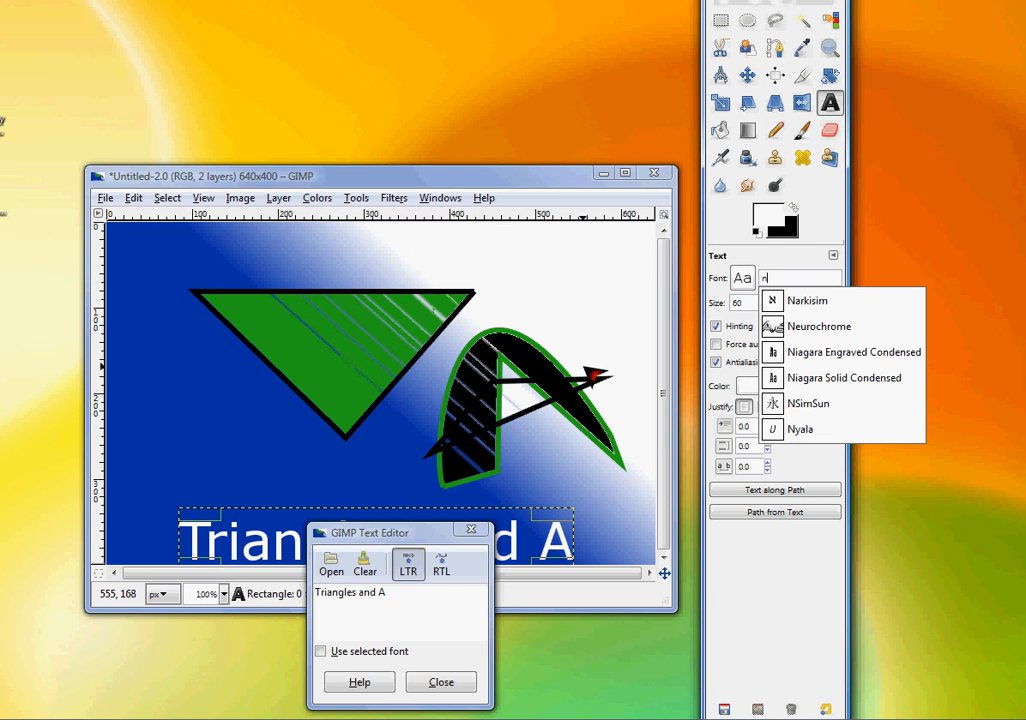
{"action": "left_click", "coordinate": [825, 327]}
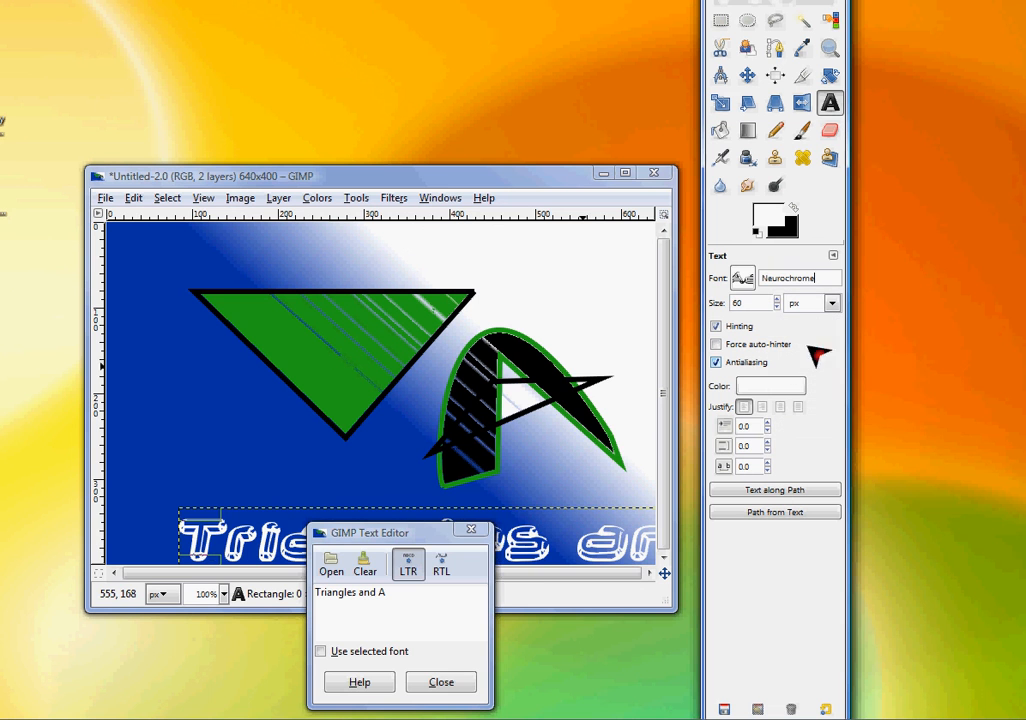
Reduce the text size to 37 px, shift the text slightly left along the image's lower edge, and close the text editor.
{"action": "left_click_drag", "start_coordinate": [406, 535], "coordinate": [413, 647]}
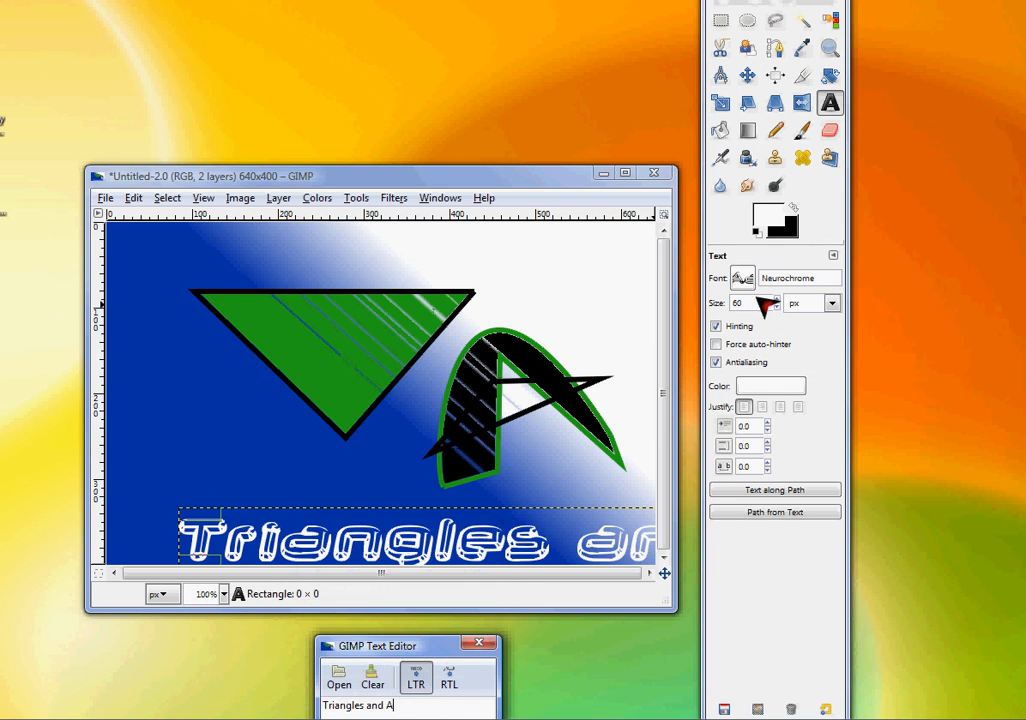
{"action": "scroll", "coordinate": [781, 312], "scroll_direction": "down", "scroll_amount": 20}
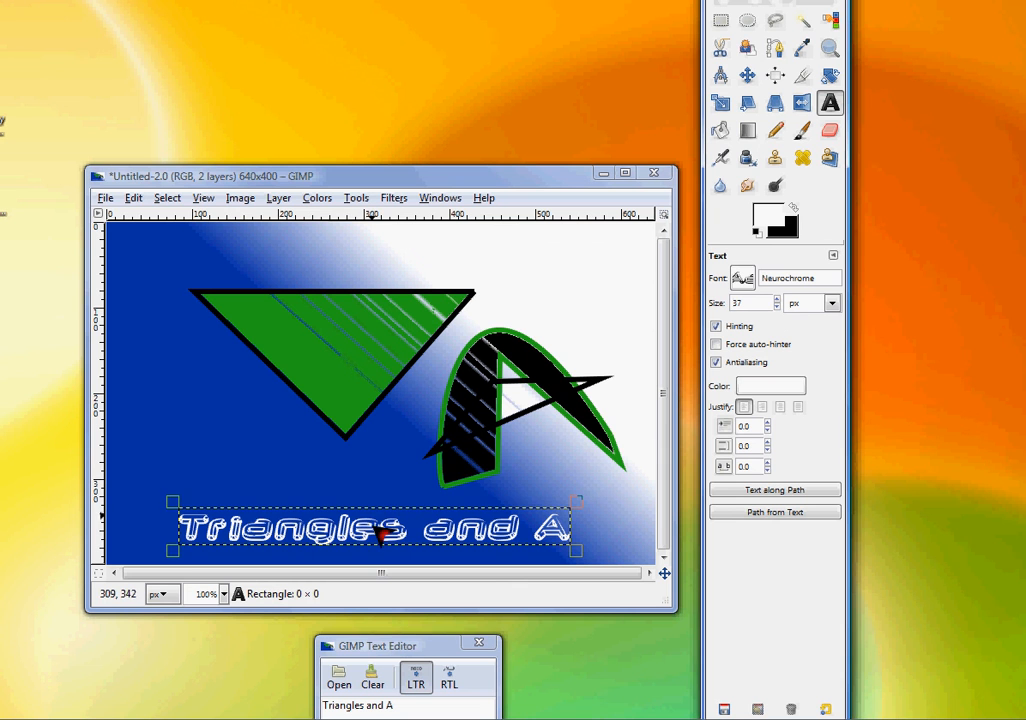
{"action": "left_click_drag", "start_coordinate": [380, 537], "coordinate": [328, 539]}
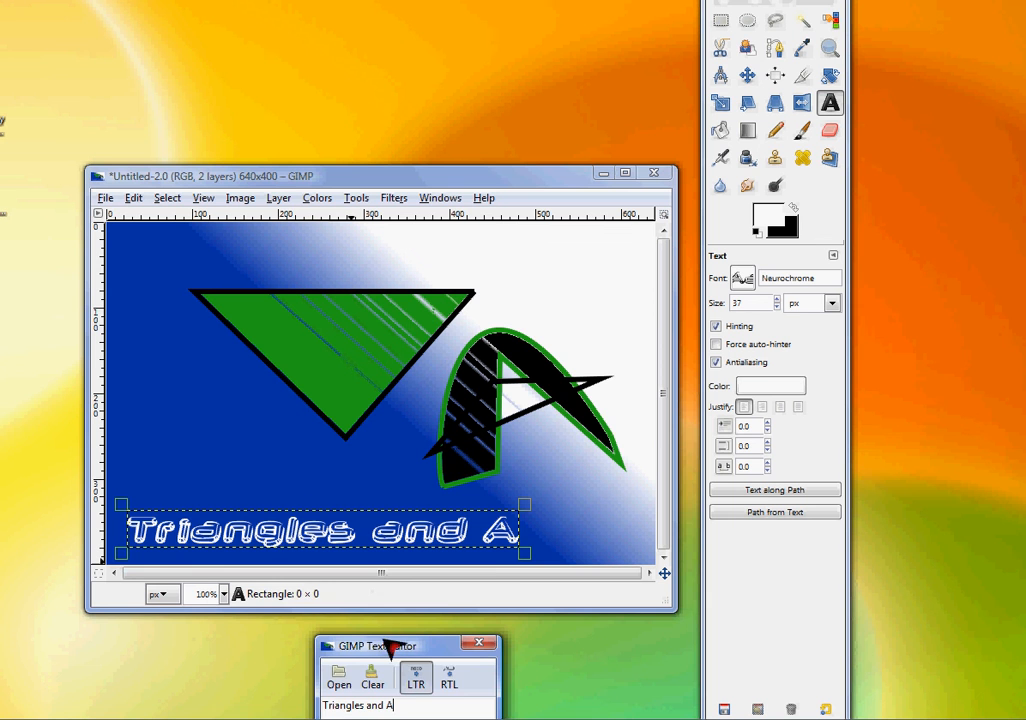
{"action": "left_click_drag", "start_coordinate": [405, 655], "coordinate": [354, 553]}
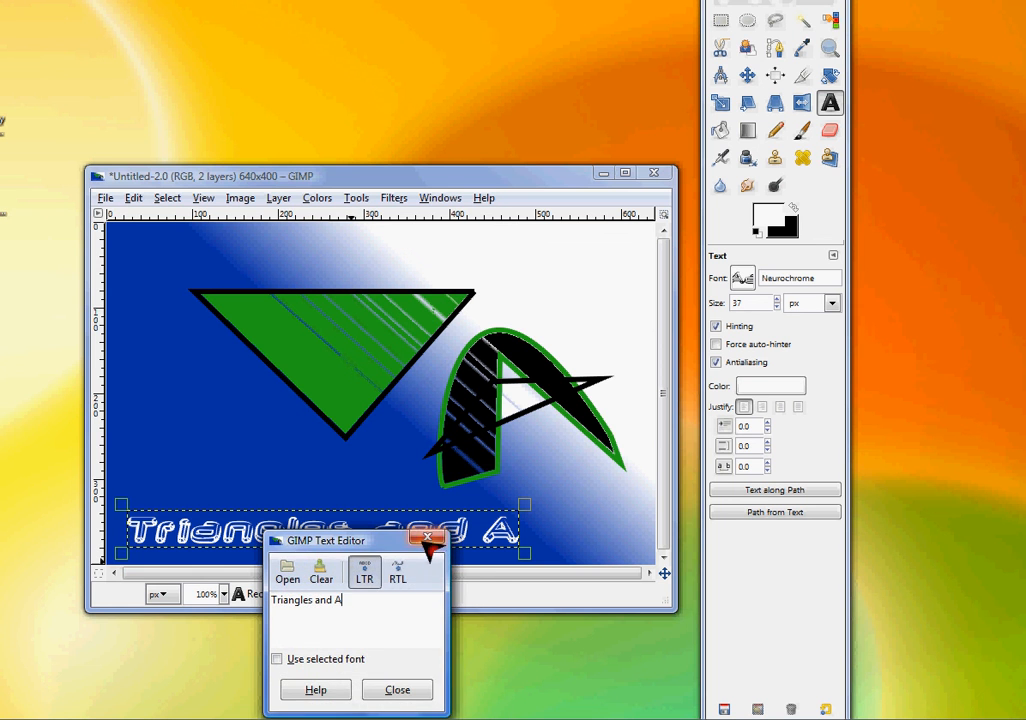
{"action": "left_click", "coordinate": [431, 545]}
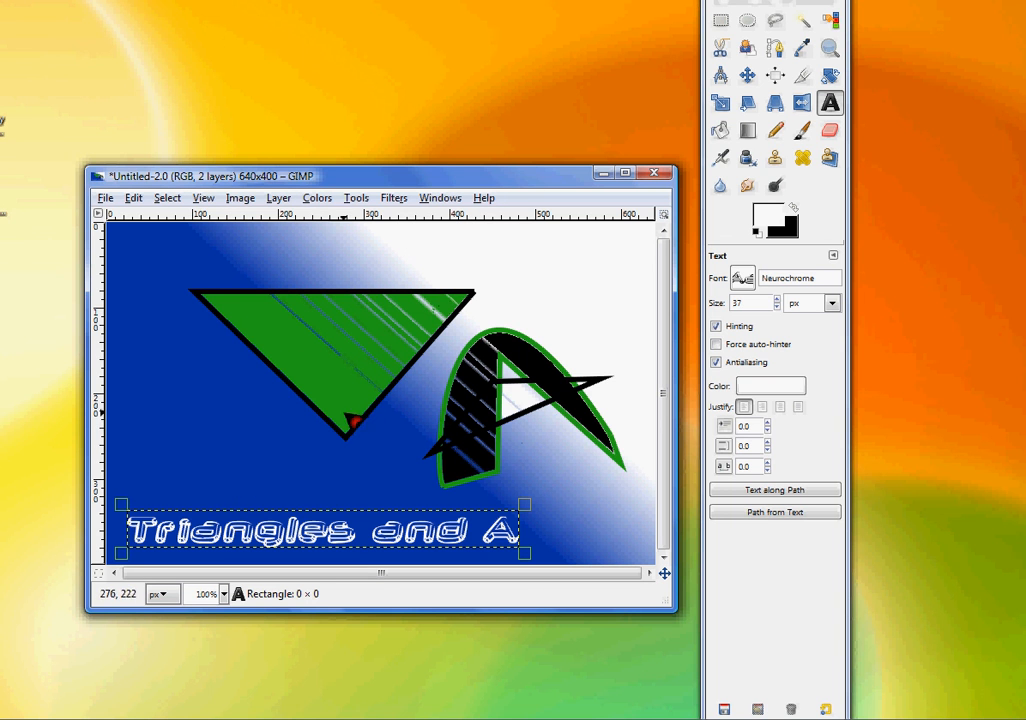
Save the image under the name "Youtube and Triangles A" in the Pictures folder.
{"action": "left_click", "coordinate": [105, 198]}
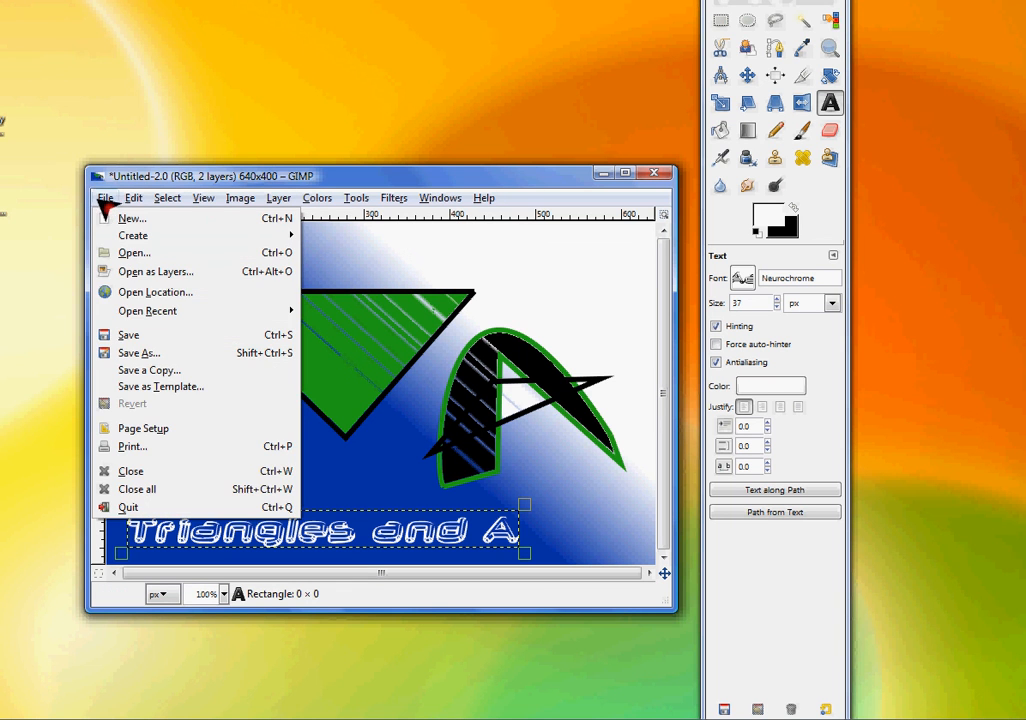
{"action": "left_click", "coordinate": [180, 355]}
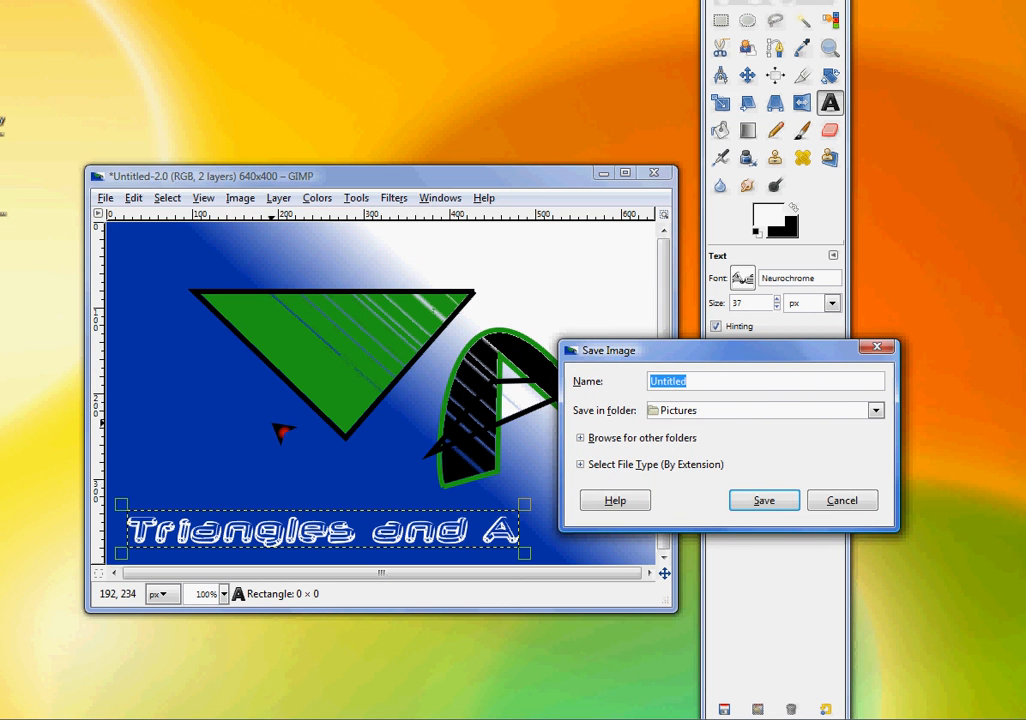
{"action": "type", "text": "Y"}
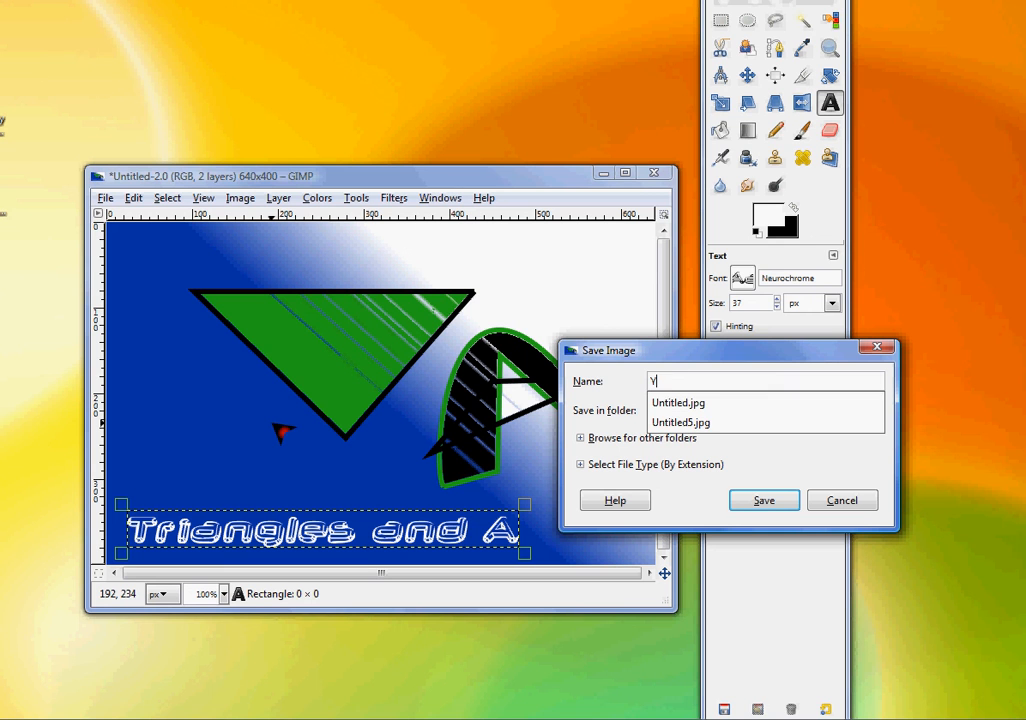
{"action": "type", "text": "outube and Triangles"}
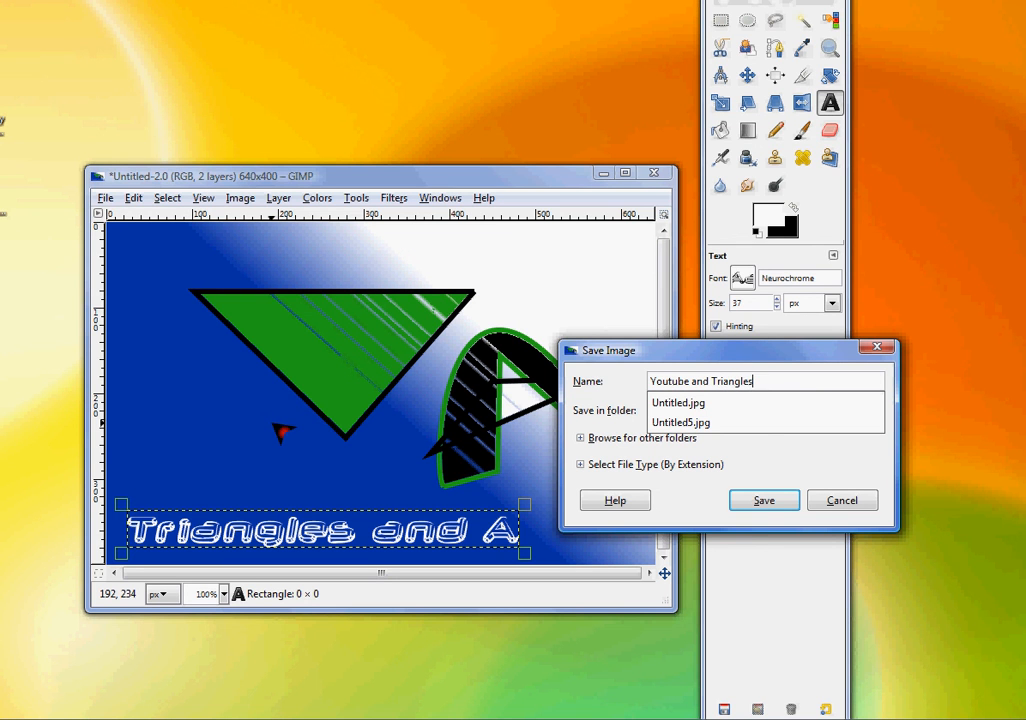
{"action": "type", "text": " A"}
{"action": "left_click", "coordinate": [752, 510]}
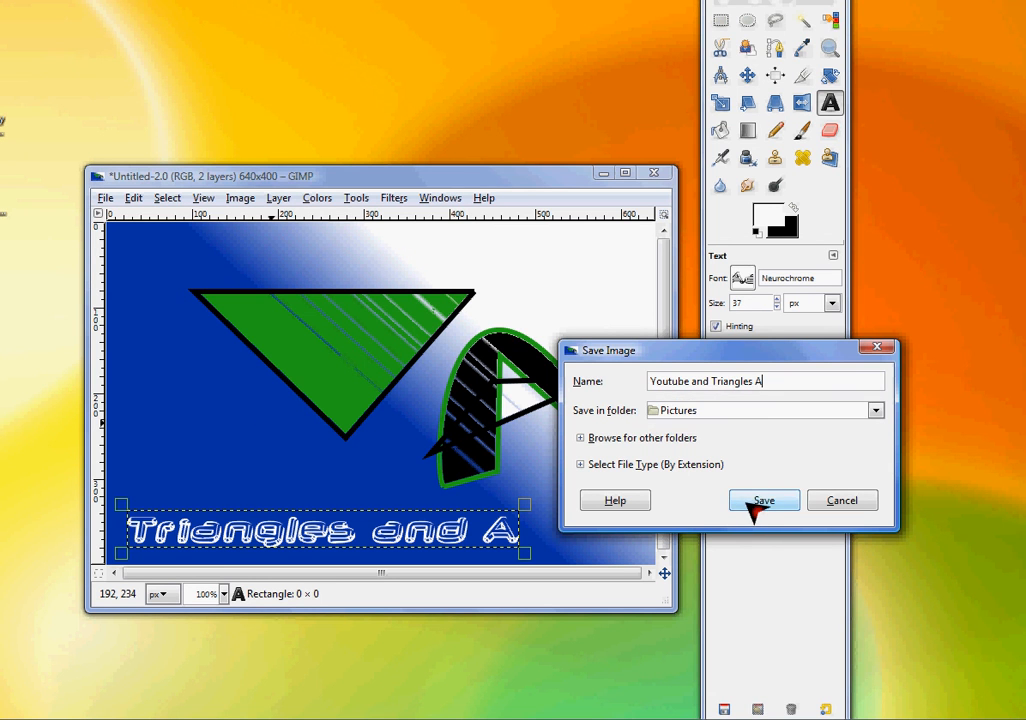
{"action": "left_click", "coordinate": [763, 508]}
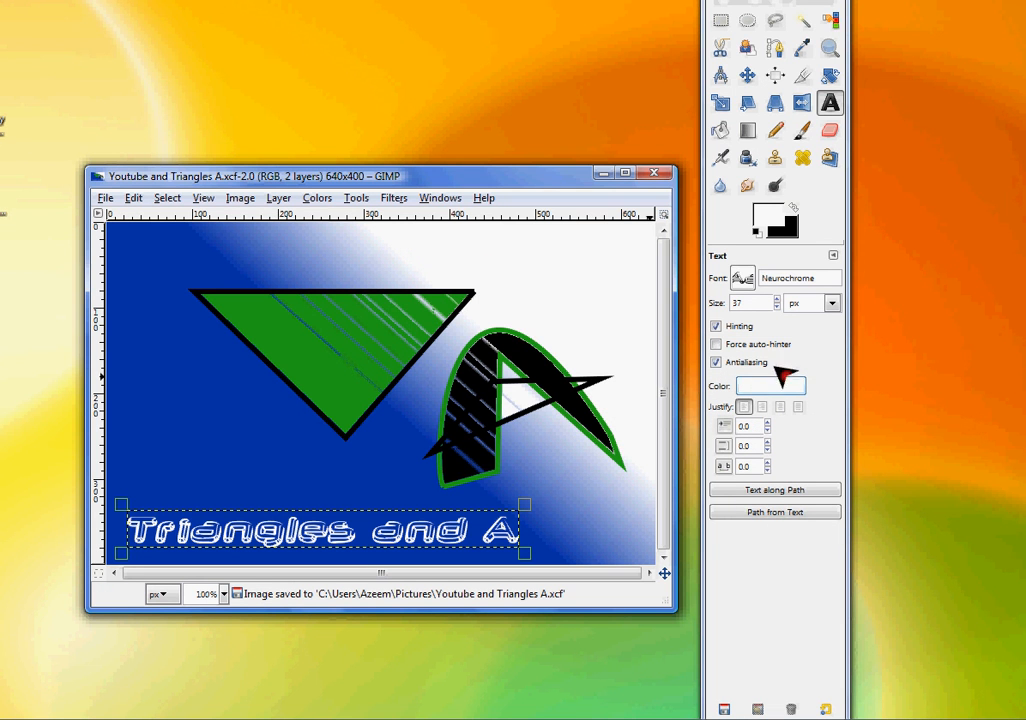
Start saving the image again under the same name, with JPEG image as the file type.
{"action": "left_click", "coordinate": [104, 198]}
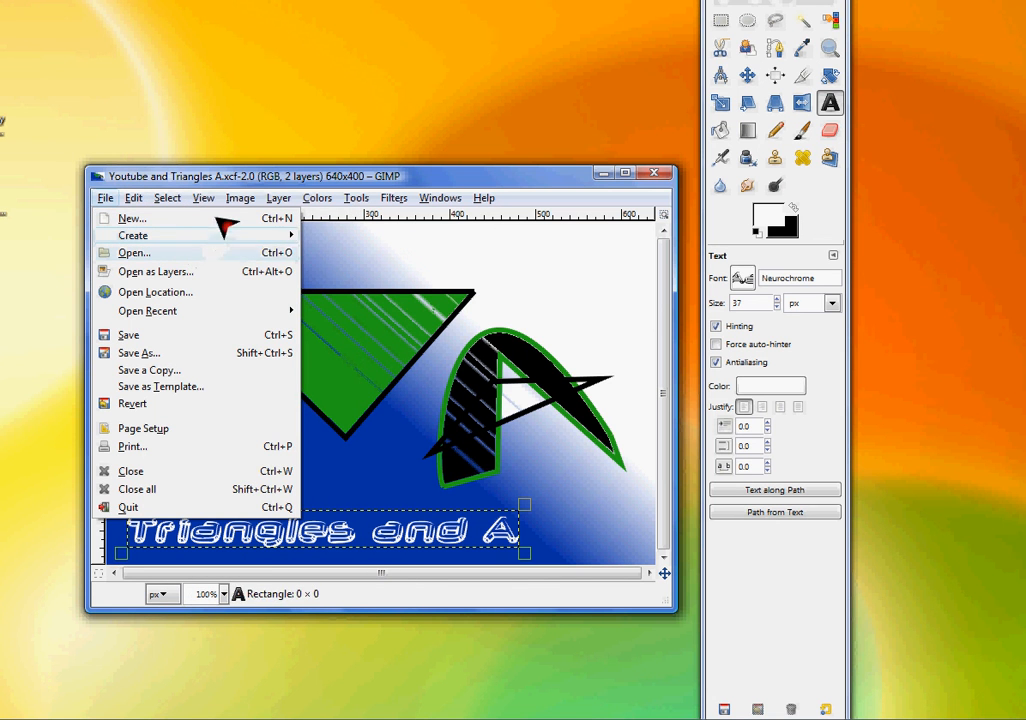
{"action": "left_click", "coordinate": [236, 357]}
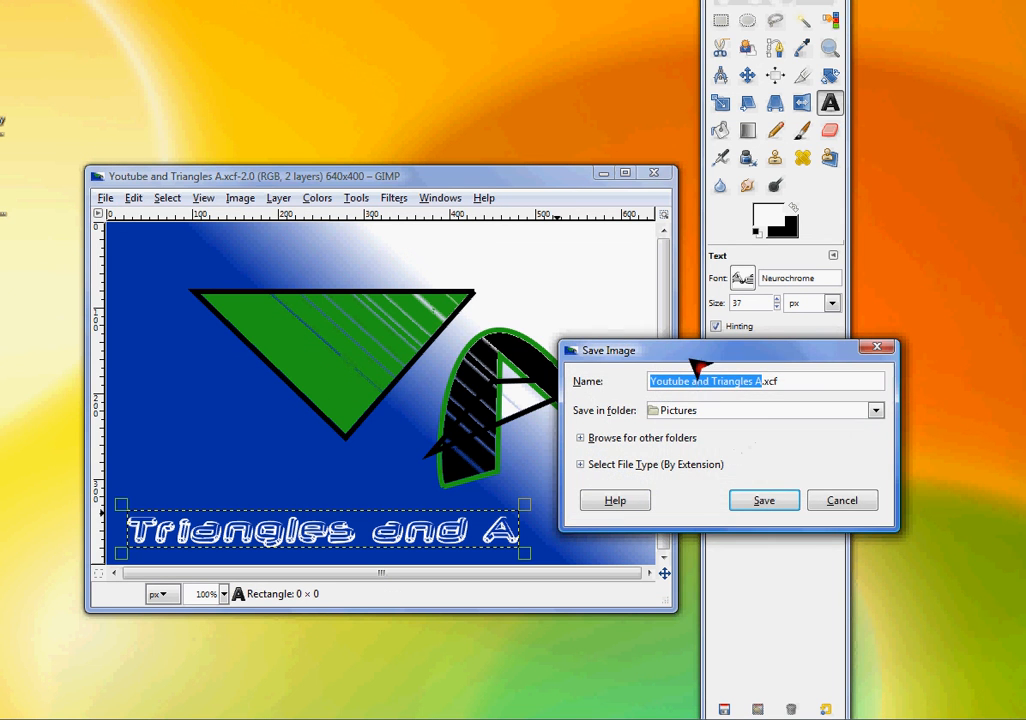
{"action": "left_click_drag", "start_coordinate": [641, 353], "coordinate": [451, 335]}
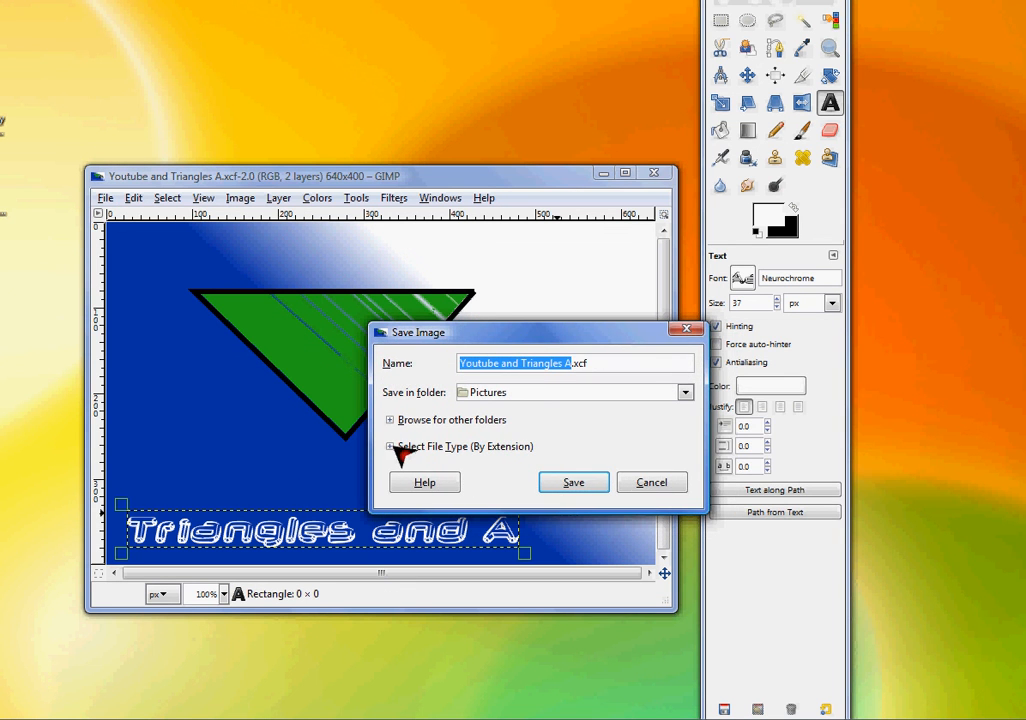
{"action": "left_click", "coordinate": [400, 450]}
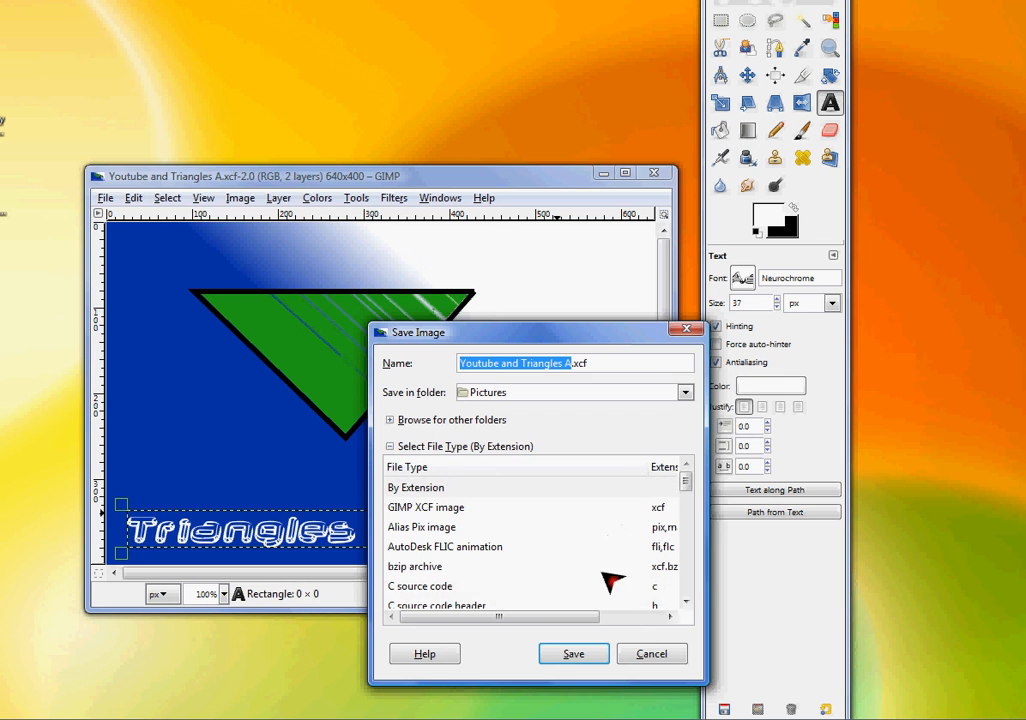
{"action": "scroll", "coordinate": [620, 580], "scroll_direction": "down", "scroll_amount": 3}
{"action": "scroll", "coordinate": [630, 550], "scroll_direction": "down", "scroll_amount": 5}
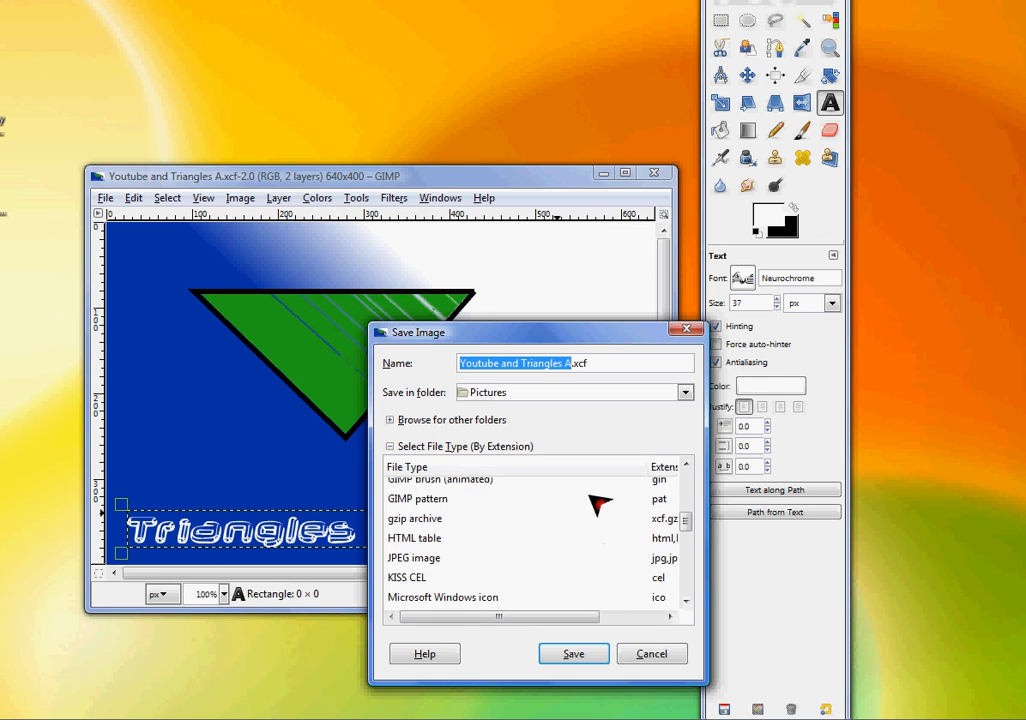
{"action": "scroll", "coordinate": [605, 490], "scroll_direction": "down", "scroll_amount": 5}
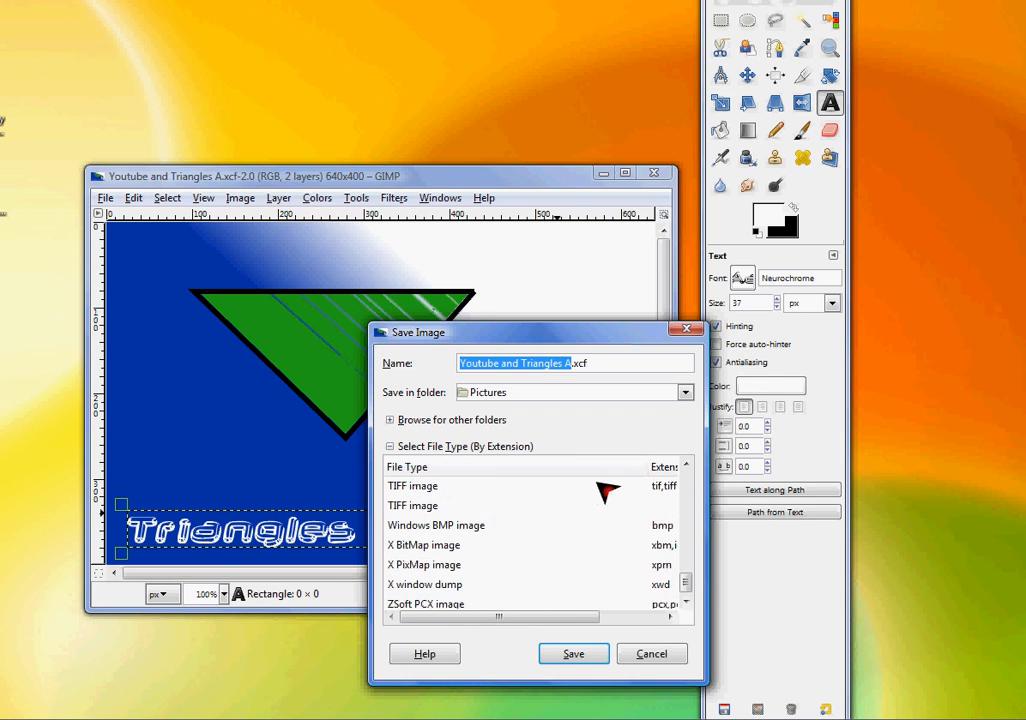
{"action": "scroll", "coordinate": [584, 527], "scroll_direction": "up", "scroll_amount": 1}
{"action": "scroll", "coordinate": [590, 528], "scroll_direction": "up", "scroll_amount": 5}
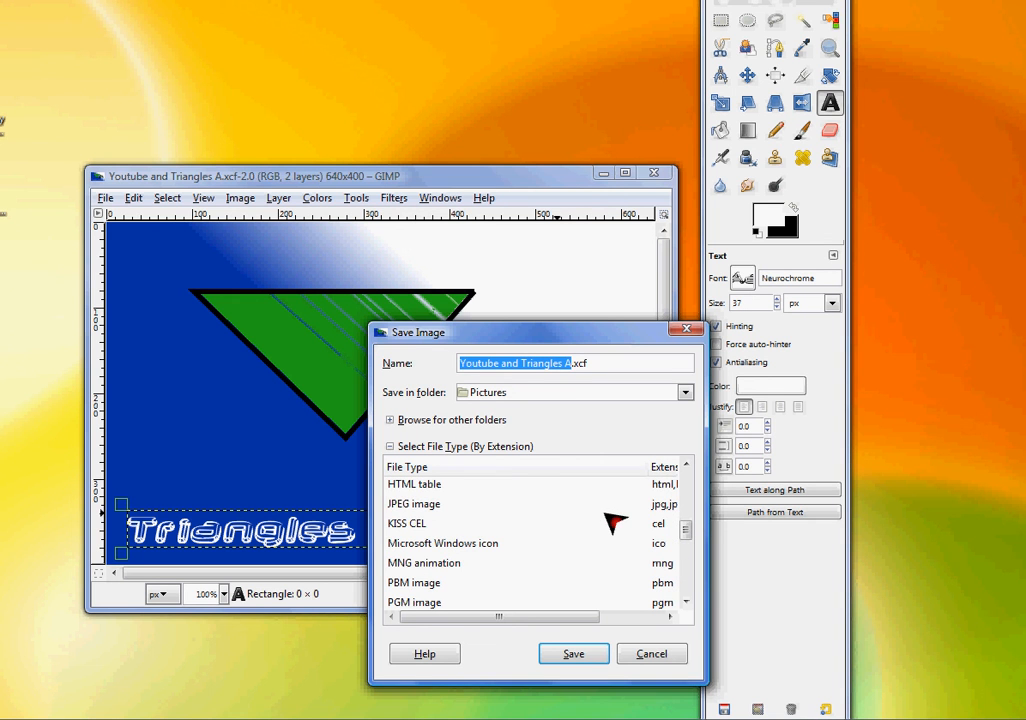
{"action": "left_click", "coordinate": [664, 507]}
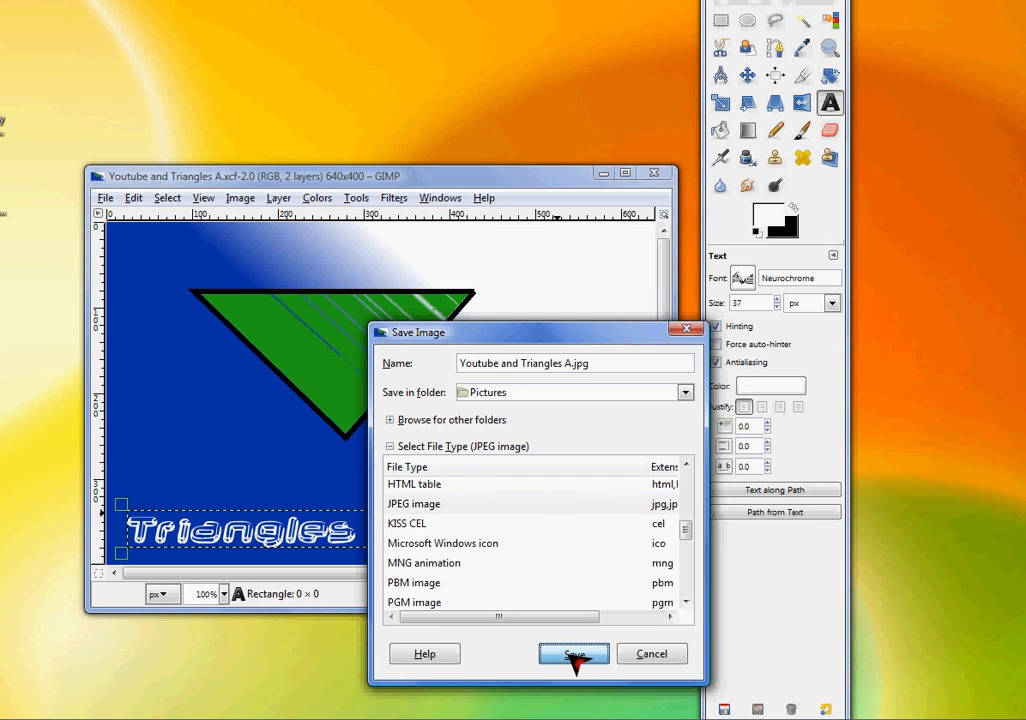
Save "Youtube and Triangles A.jpg", exporting a flattened version at JPEG quality 100.
{"action": "left_click", "coordinate": [575, 658]}
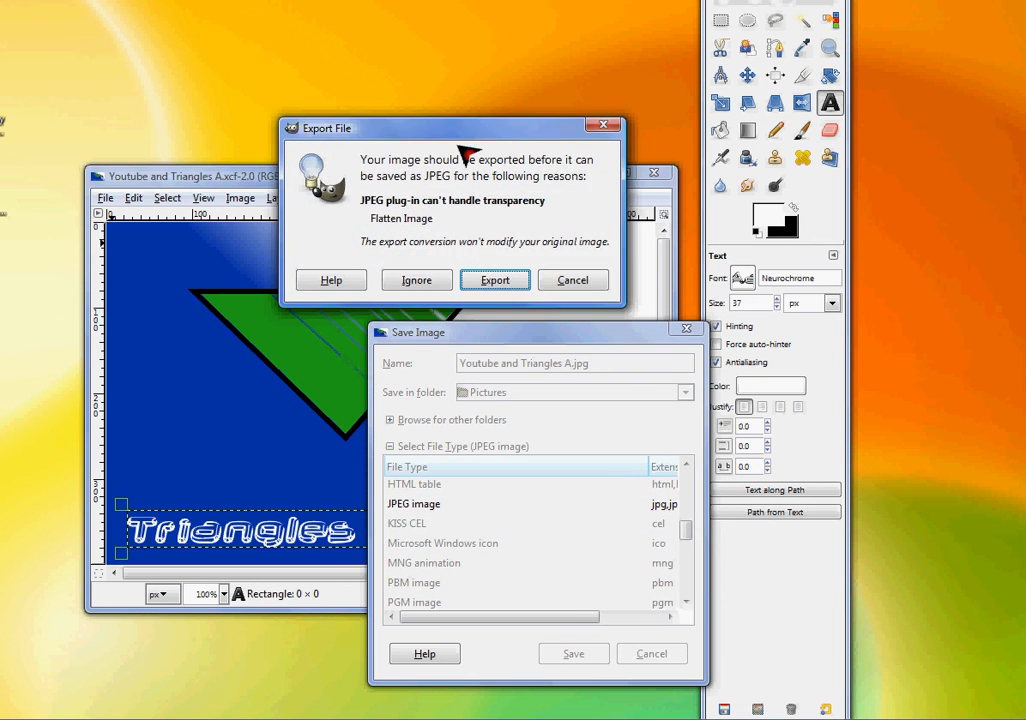
{"action": "left_click", "coordinate": [487, 282]}
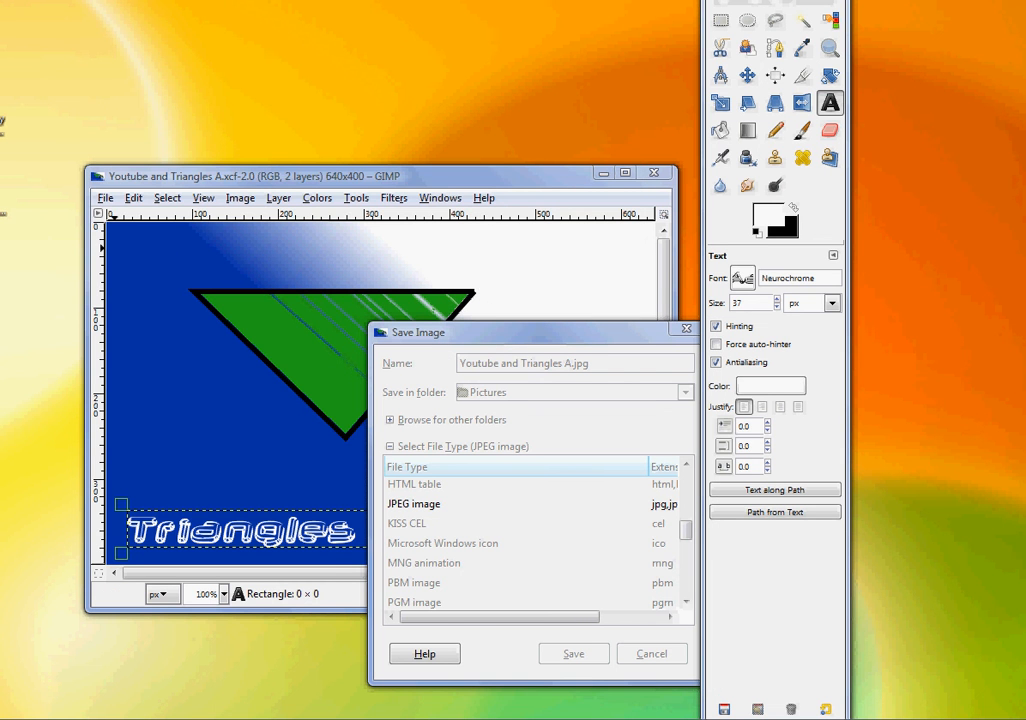
{"action": "left_click_drag", "start_coordinate": [394, 156], "coordinate": [458, 218]}
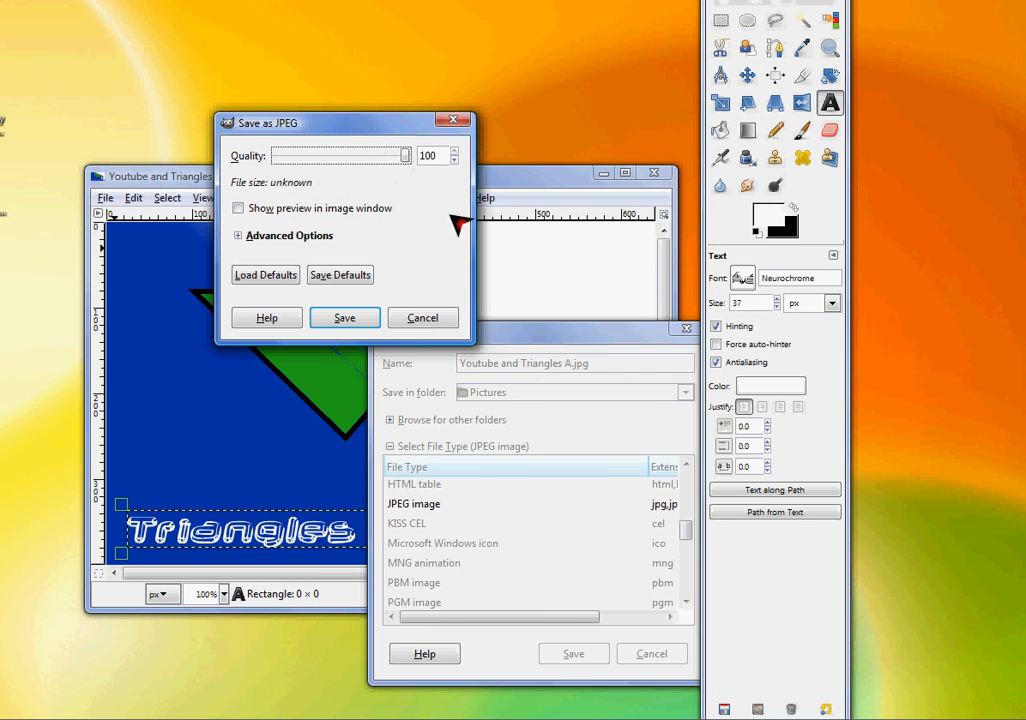
{"action": "left_click", "coordinate": [345, 318]}
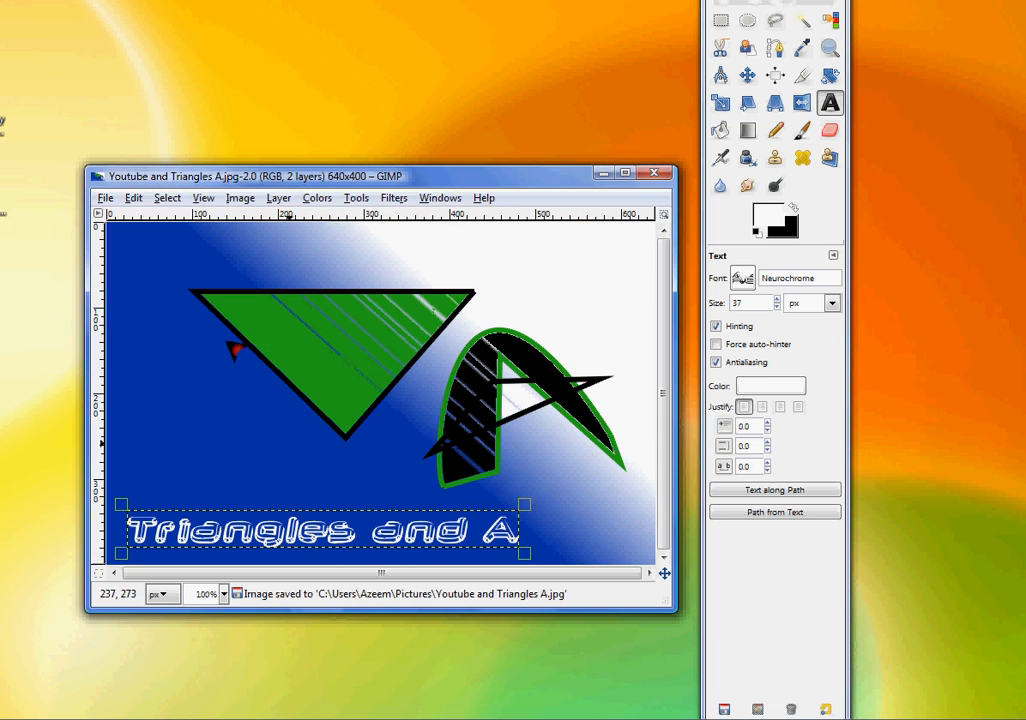